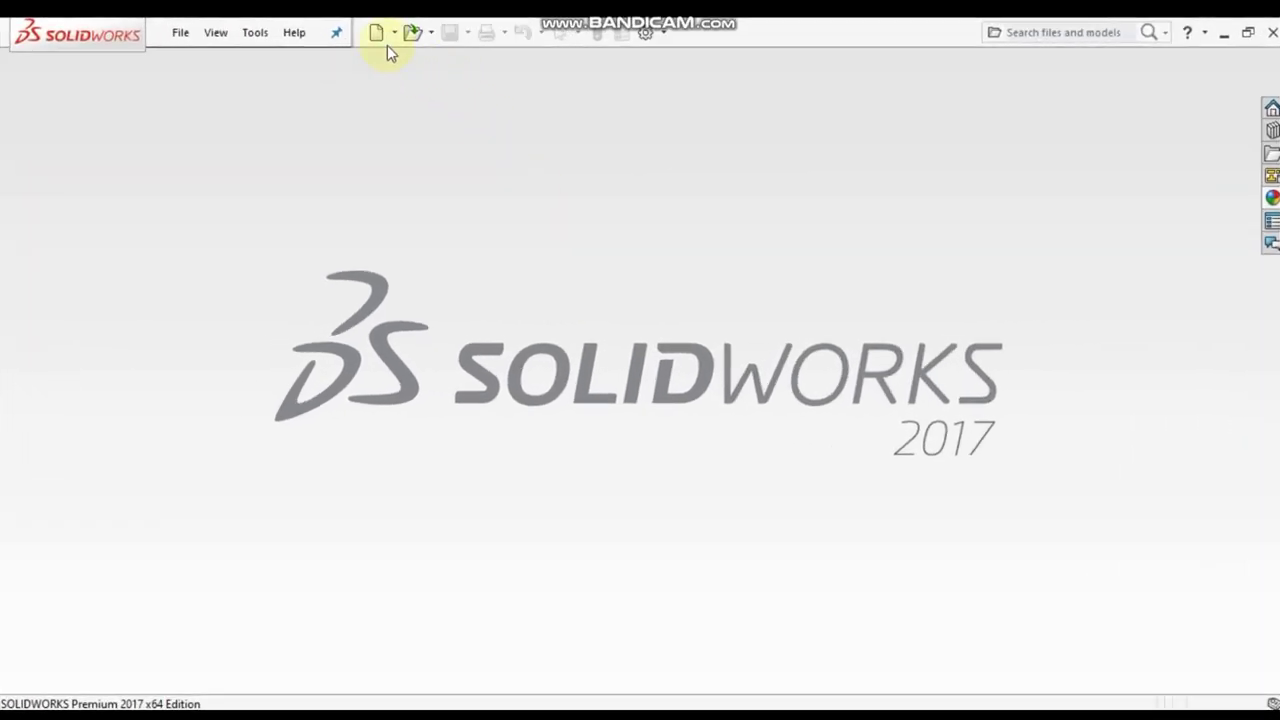
Start a new SOLIDWORKS document from the toolbar.
{"action": "left_click", "coordinate": [385, 40]}
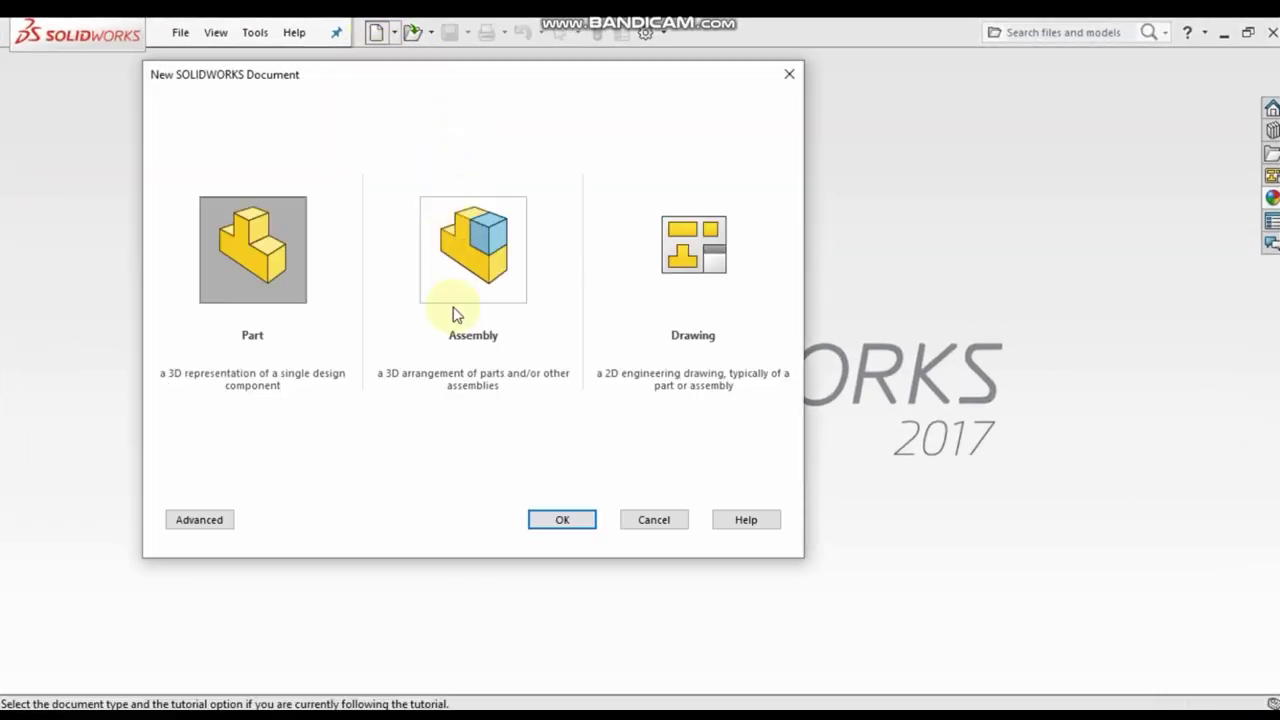
Create a new part and begin a sketch on the Top Plane.
{"action": "left_click", "coordinate": [556, 521]}
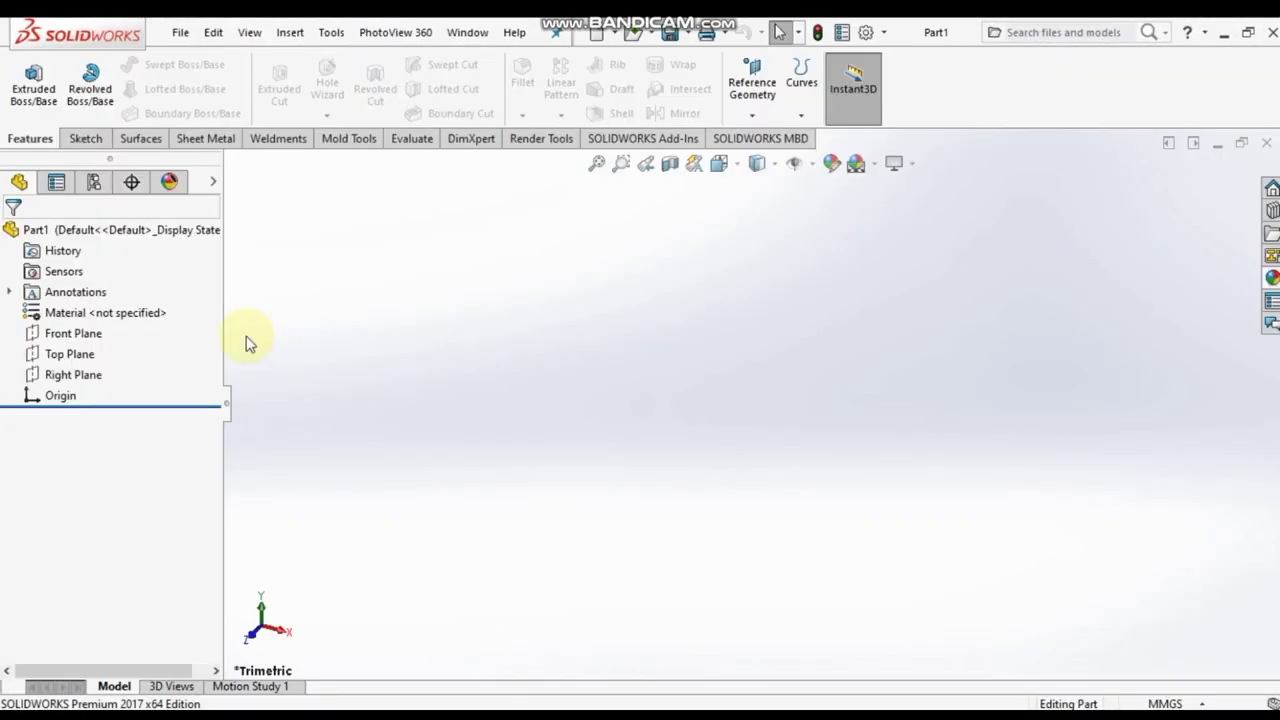
{"action": "left_click", "coordinate": [88, 366]}
{"action": "right_click", "coordinate": [88, 366]}
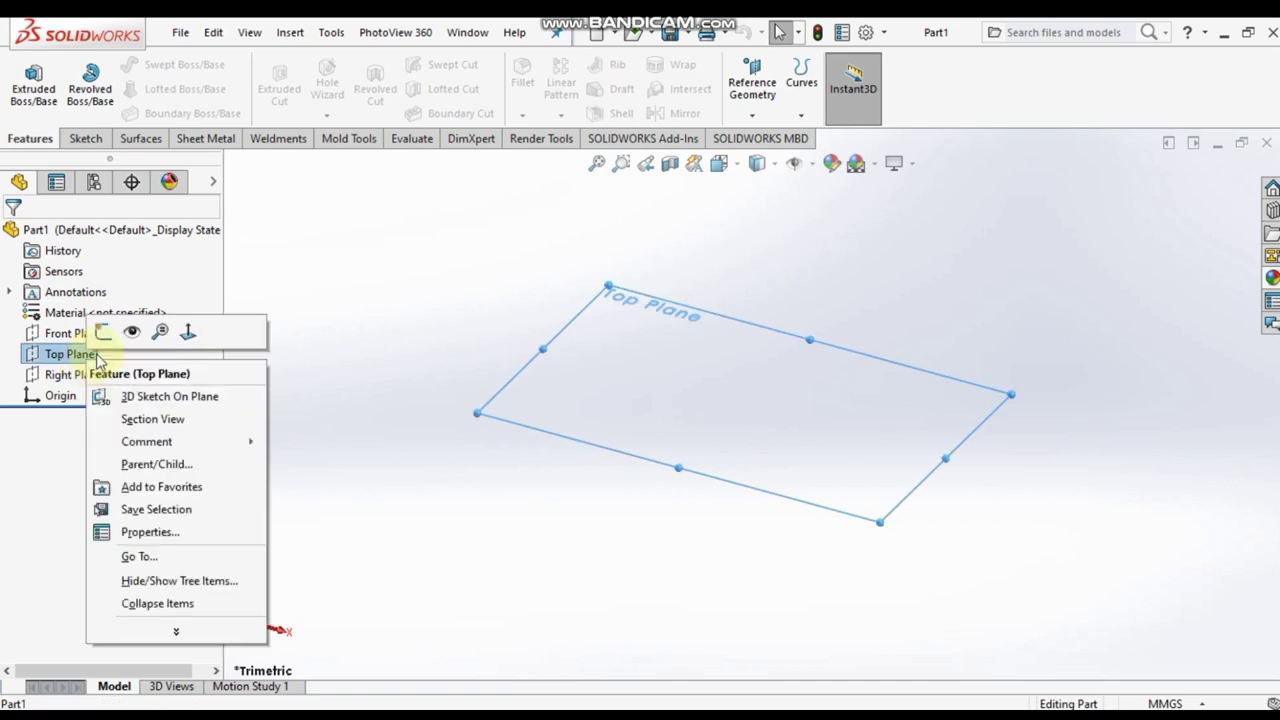
{"action": "left_click", "coordinate": [103, 332]}
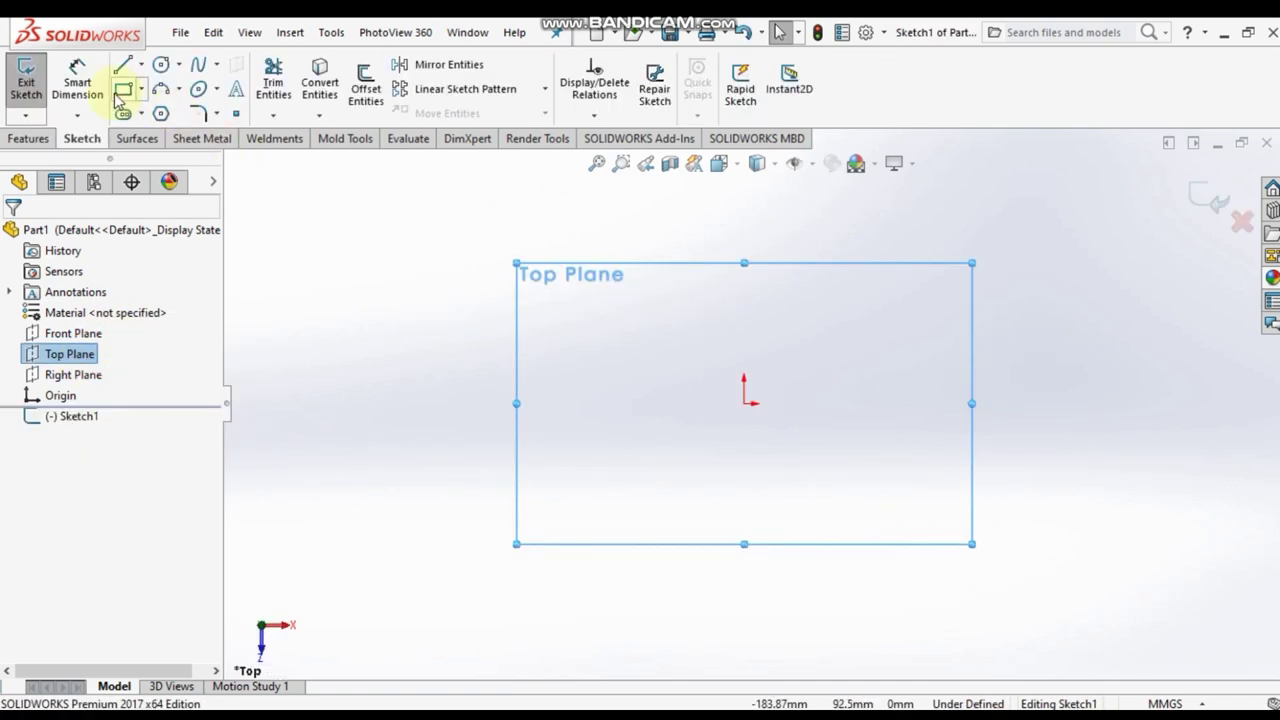
Draw a corner rectangle starting at the origin.
{"action": "right_click_drag", "start_coordinate": [641, 398], "coordinate": [743, 405]}
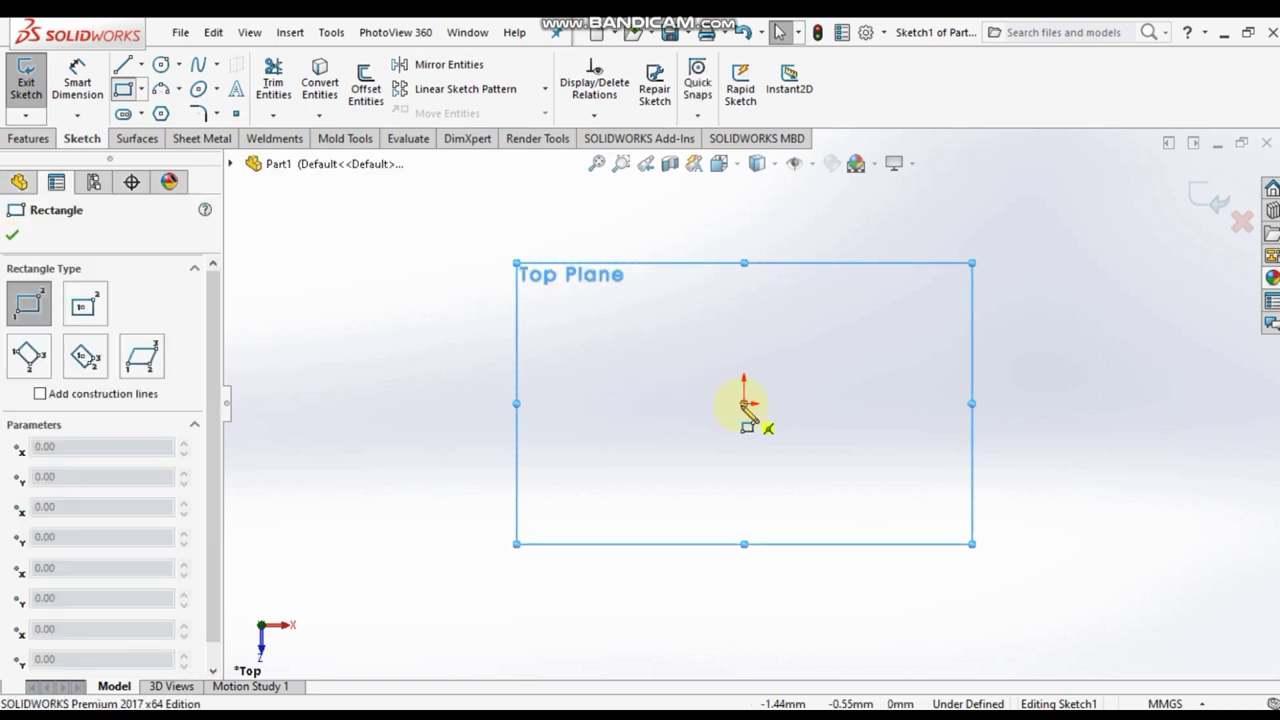
{"action": "left_click", "coordinate": [1095, 203]}
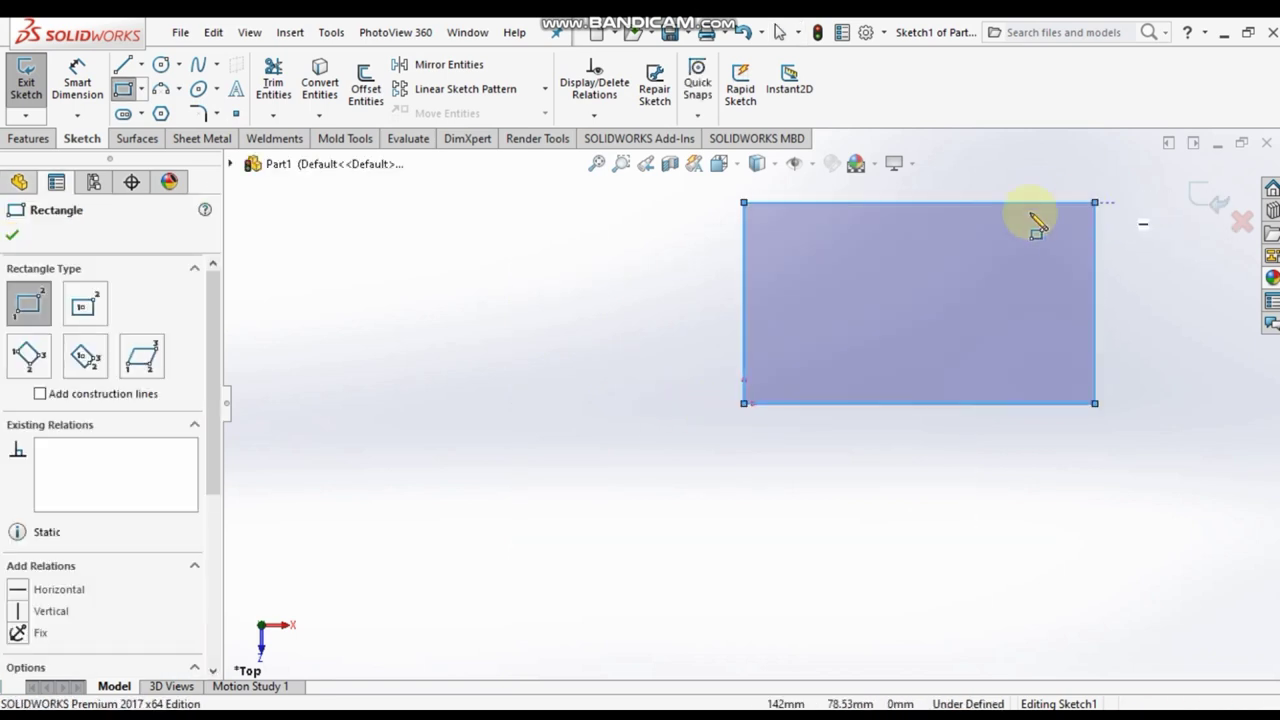
{"action": "left_click", "coordinate": [12, 236]}
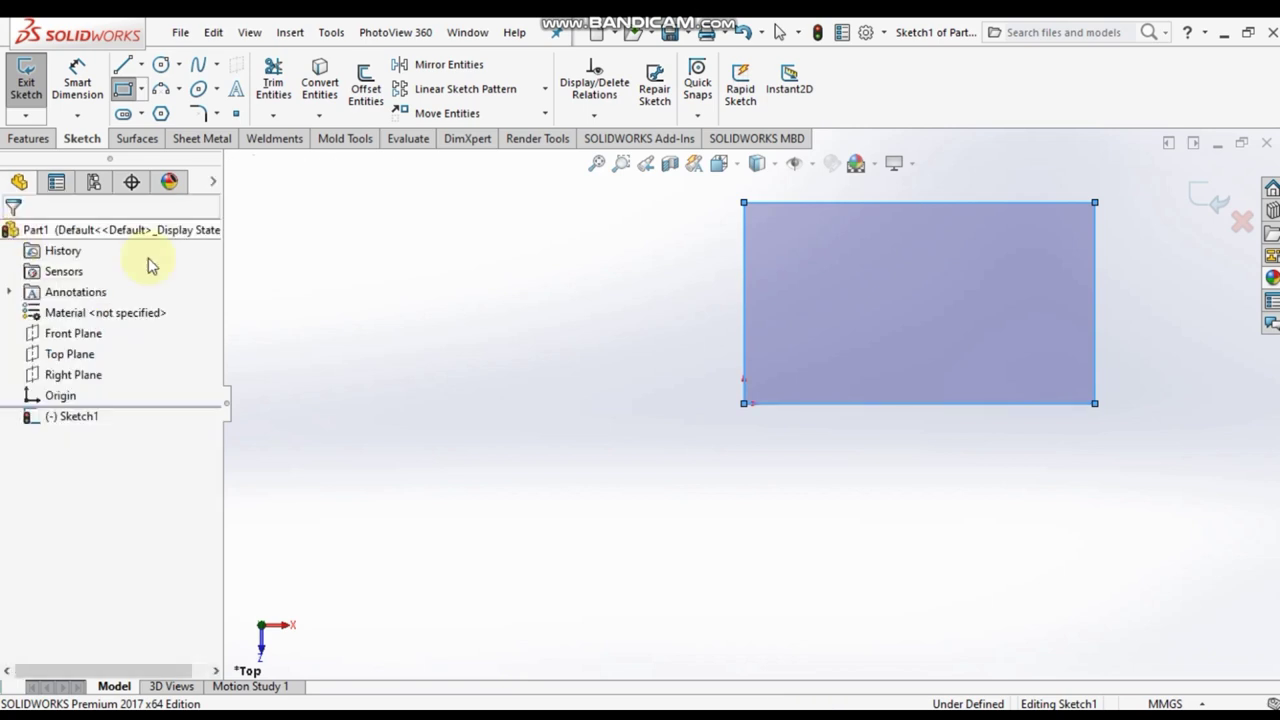
Zoom to fit and dimension the rectangle's left edge to 70 mm.
{"action": "left_click", "coordinate": [596, 163]}
{"action": "left_click", "coordinate": [380, 248]}
{"action": "left_click", "coordinate": [66, 90]}
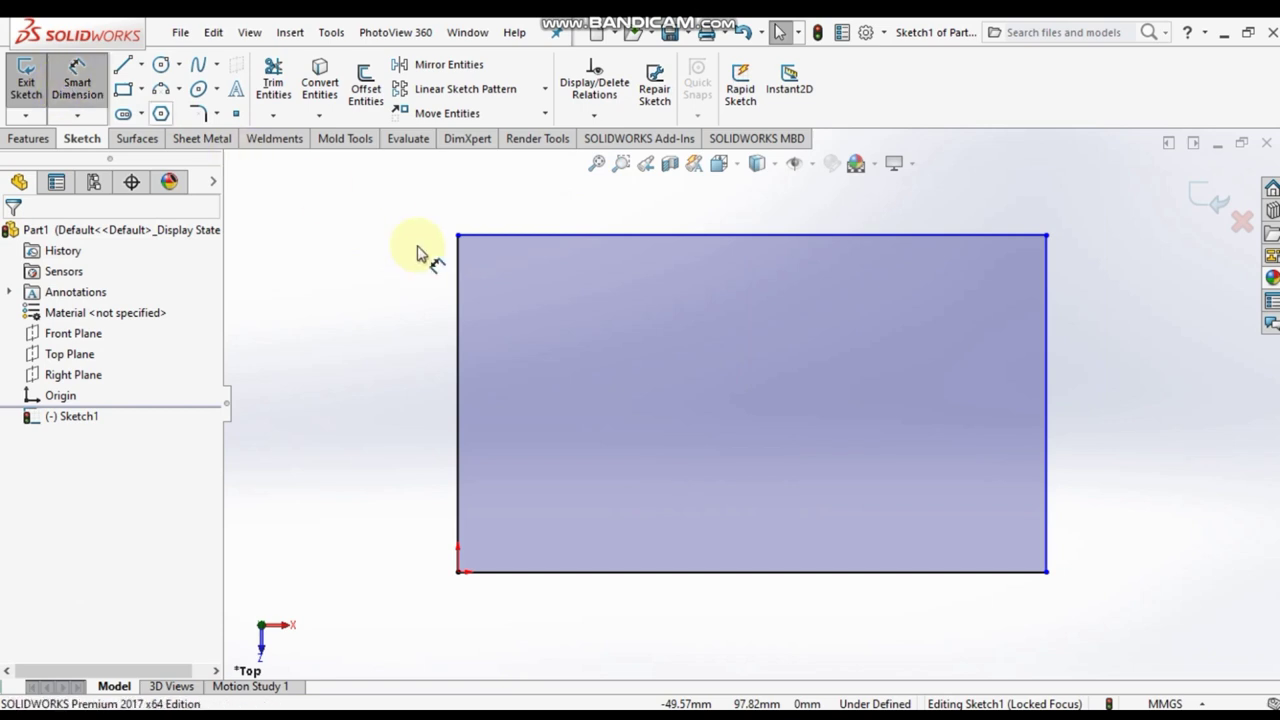
{"action": "left_click", "coordinate": [458, 305]}
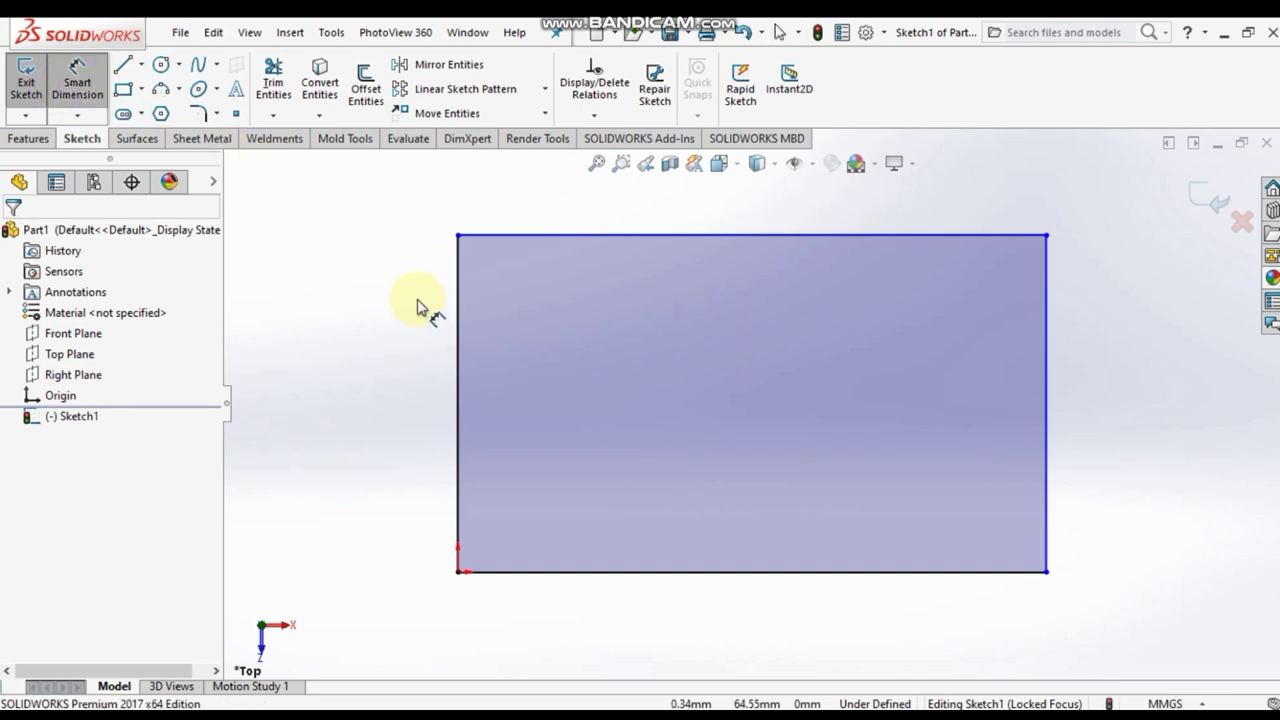
{"action": "left_click", "coordinate": [380, 335]}
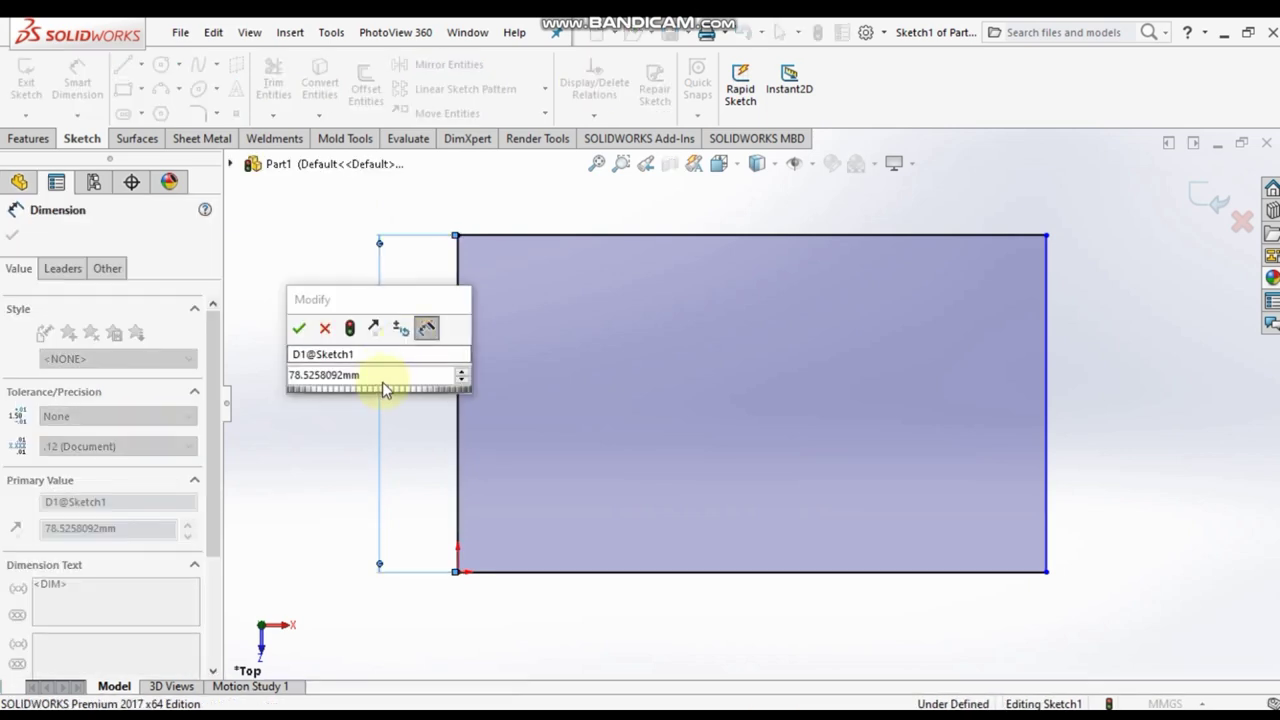
{"action": "left_click", "coordinate": [365, 377]}
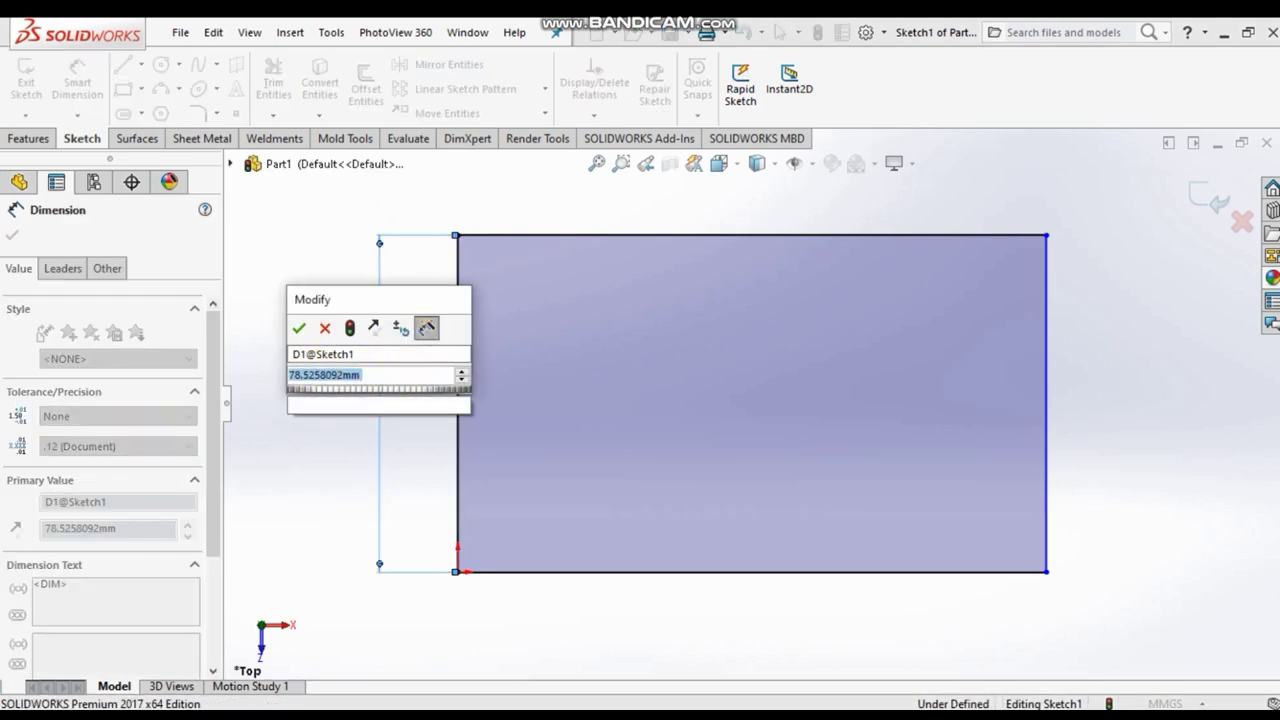
{"action": "type", "text": "70"}
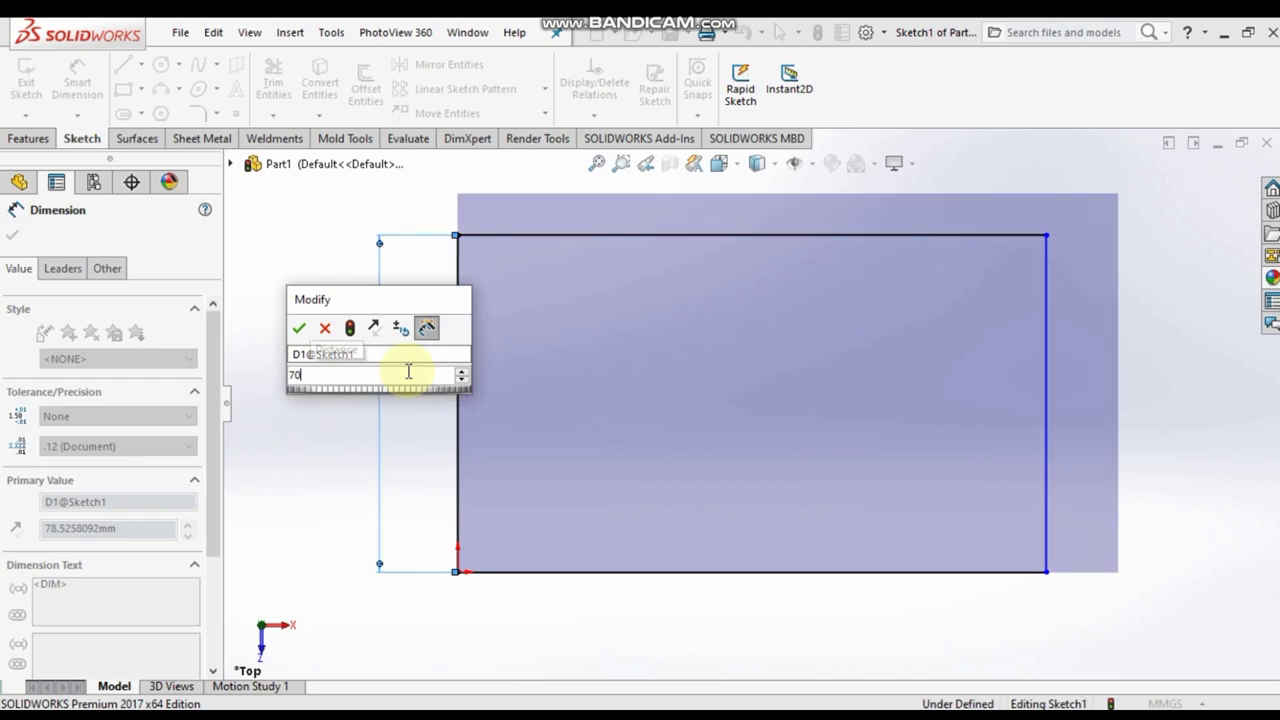
{"action": "key", "text": "Return"}
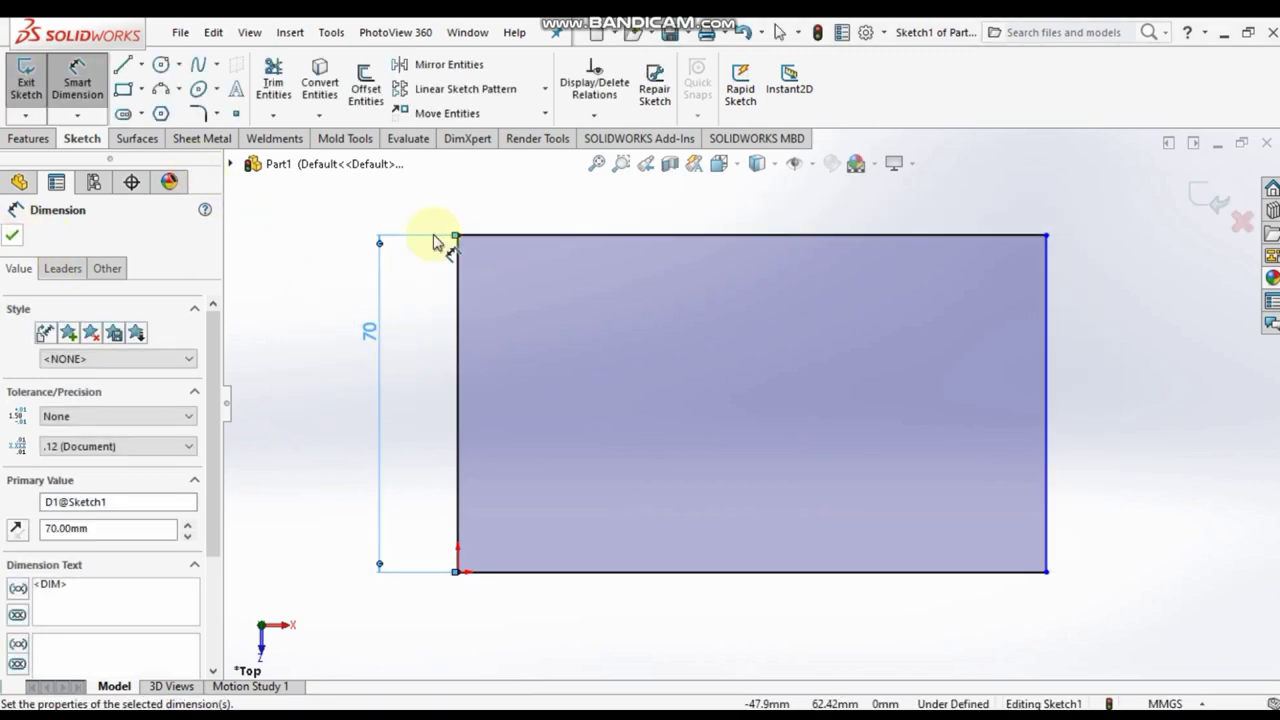
Dimension the rectangle's top edge to 70 mm.
{"action": "left_click", "coordinate": [552, 235]}
{"action": "left_click", "coordinate": [565, 214]}
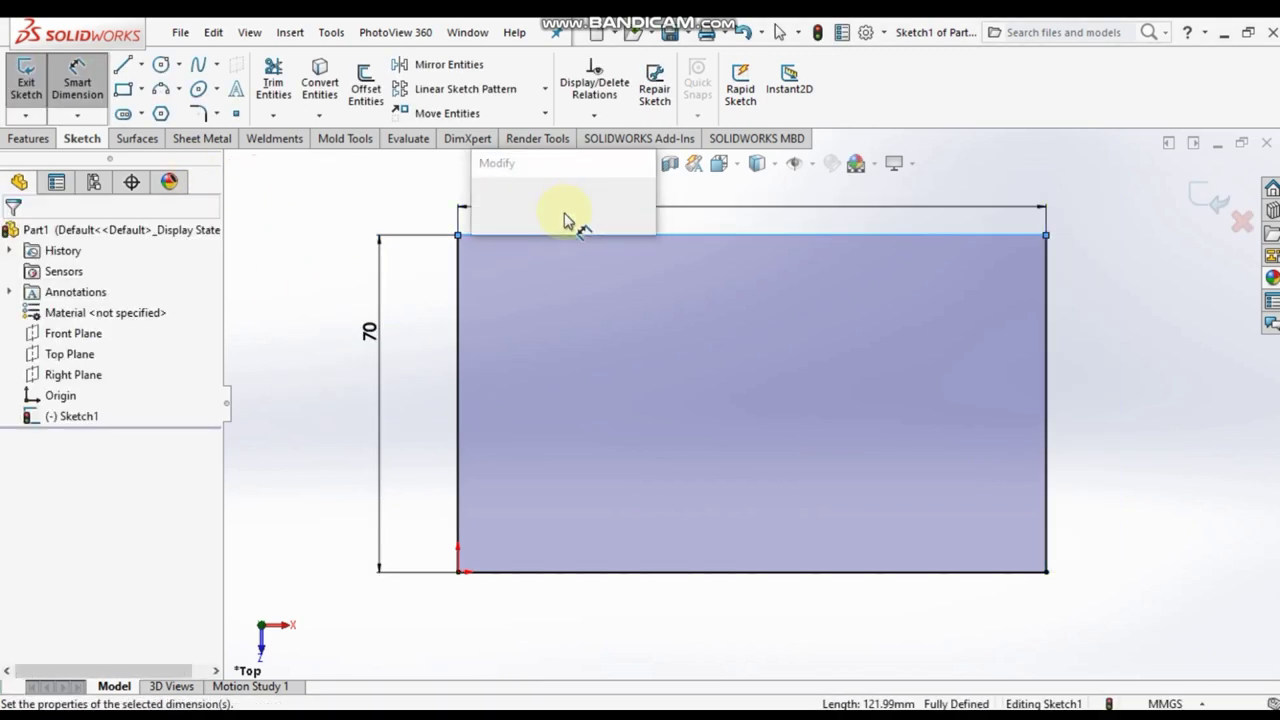
{"action": "type", "text": "70"}
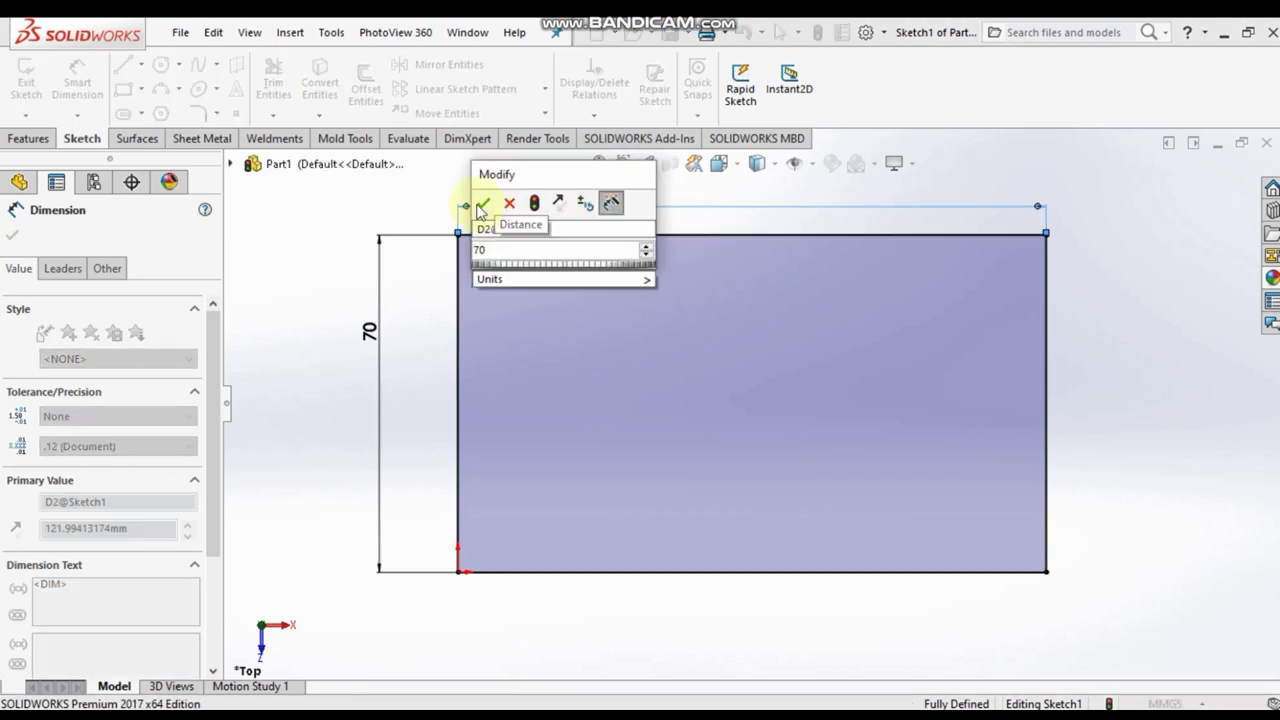
{"action": "left_click", "coordinate": [481, 205]}
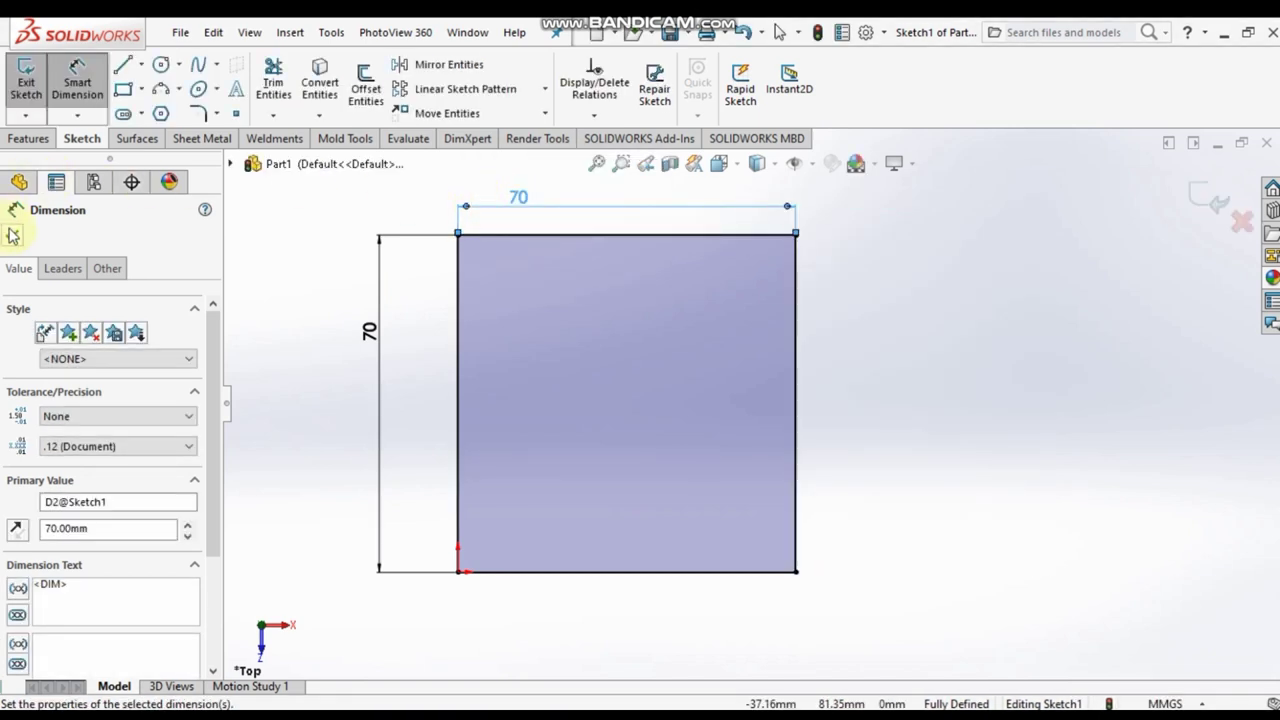
{"action": "left_click", "coordinate": [12, 236]}
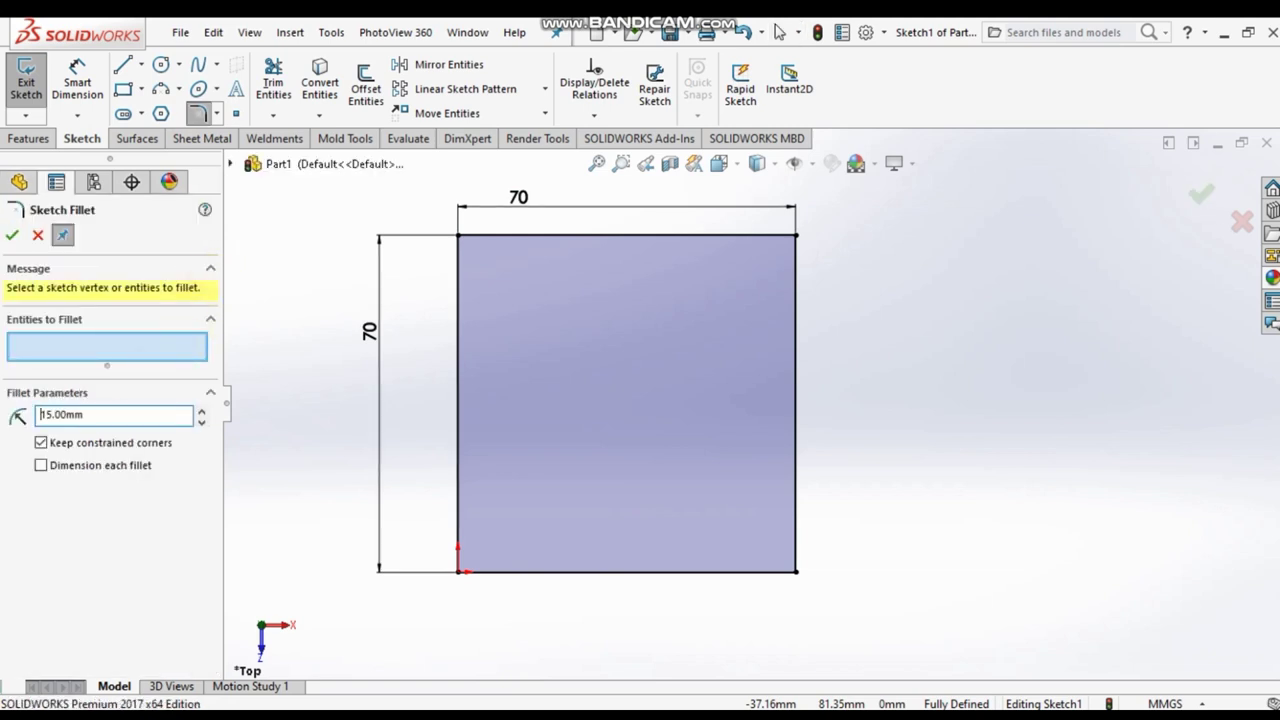
Round all four corners of the square with R15 sketch fillets, then view isometrically.
{"action": "left_click", "coordinate": [459, 237]}
{"action": "left_click", "coordinate": [796, 237]}
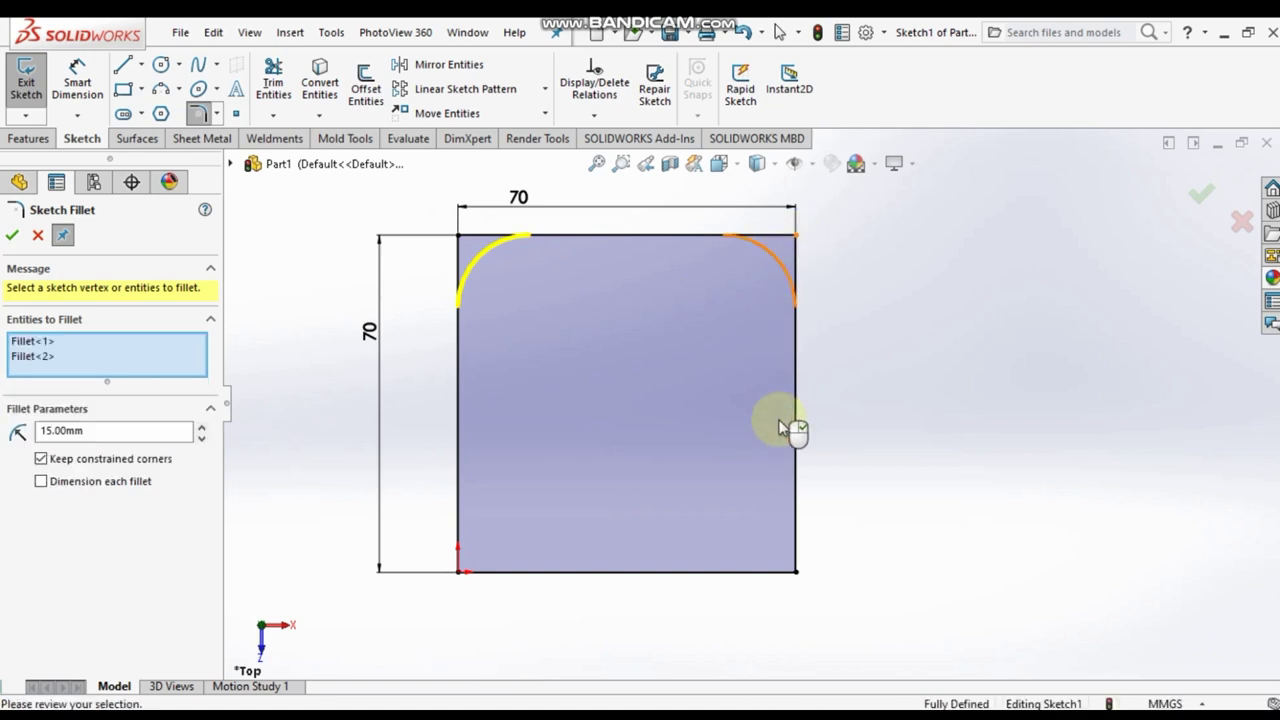
{"action": "left_click", "coordinate": [796, 571]}
{"action": "left_click", "coordinate": [459, 571]}
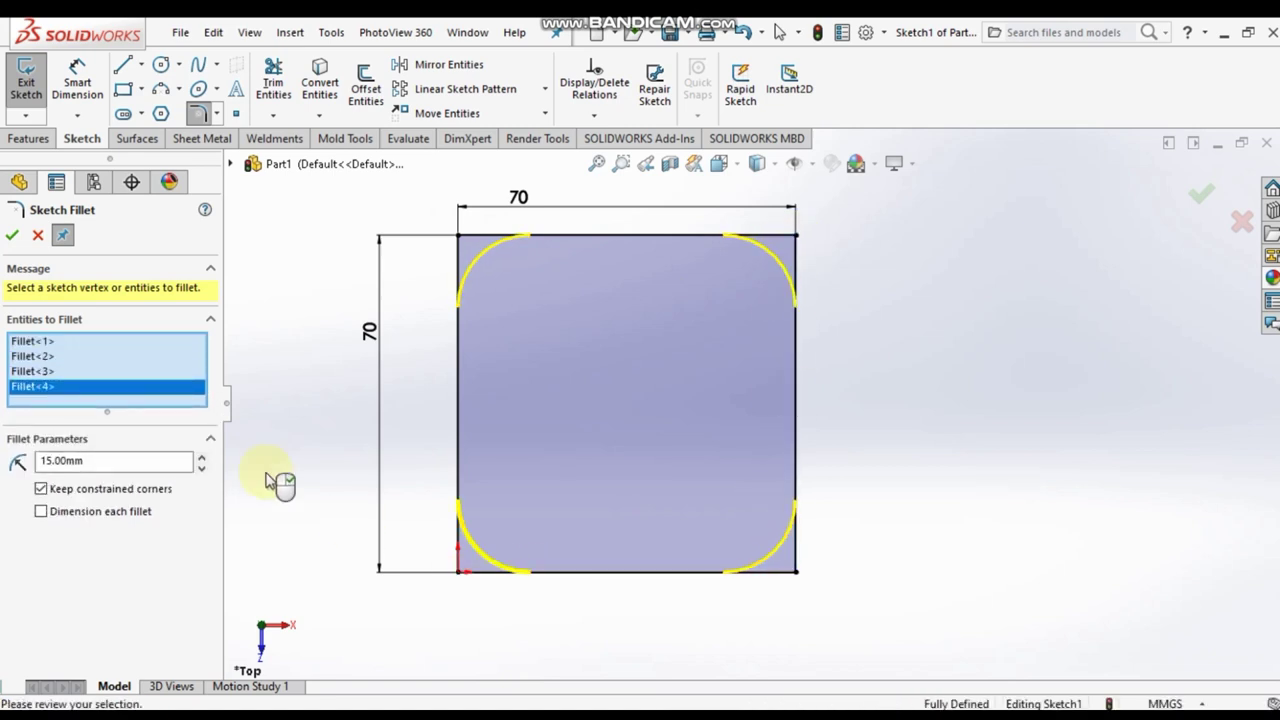
{"action": "left_click", "coordinate": [11, 236]}
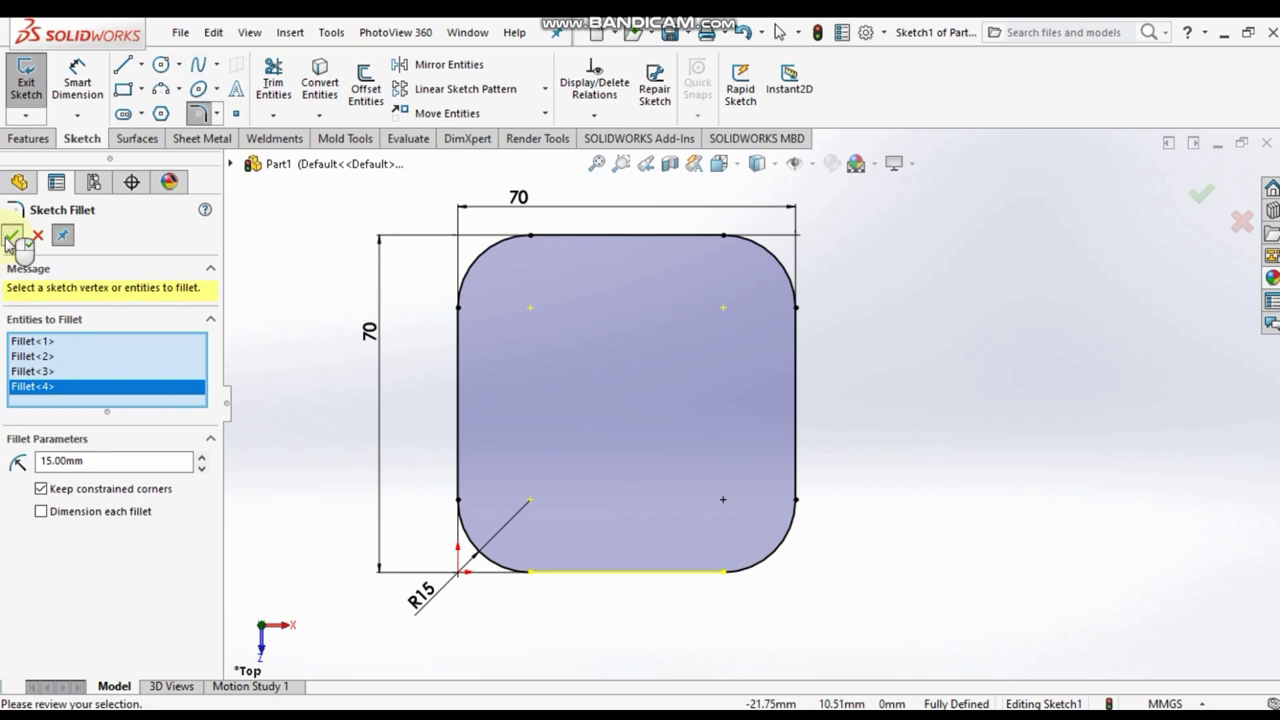
{"action": "left_click", "coordinate": [11, 237]}
{"action": "left_click", "coordinate": [11, 237]}
{"action": "key", "text": "Escape"}
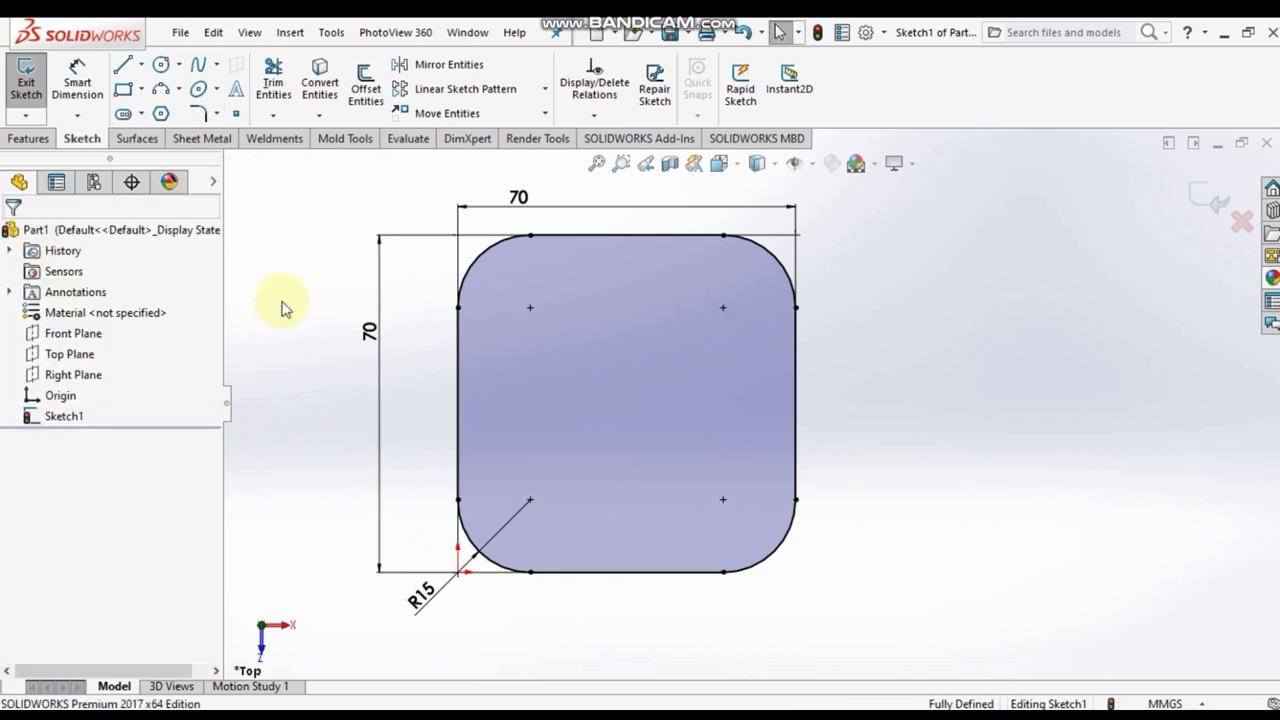
{"action": "key", "text": "ctrl+7"}
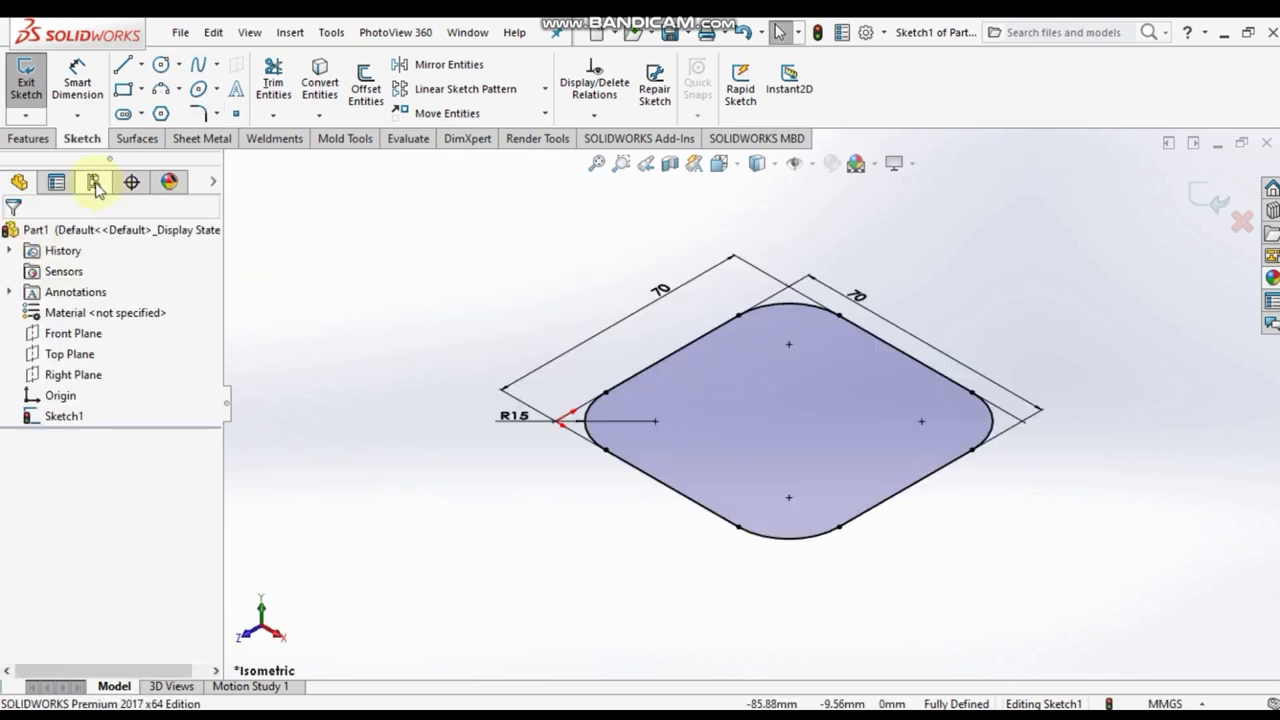
Extrude the rounded square 65 mm with a 7° outward draft.
{"action": "left_click", "coordinate": [54, 142]}
{"action": "left_click", "coordinate": [33, 85]}
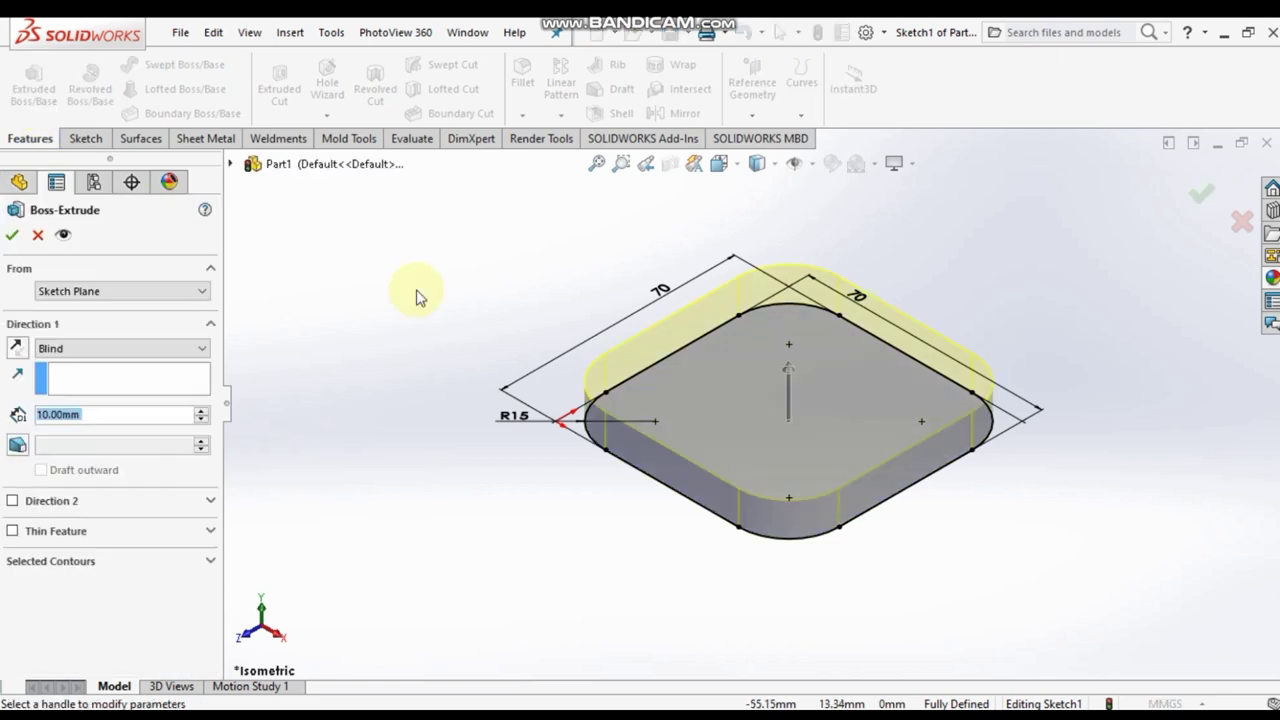
{"action": "type", "text": "65"}
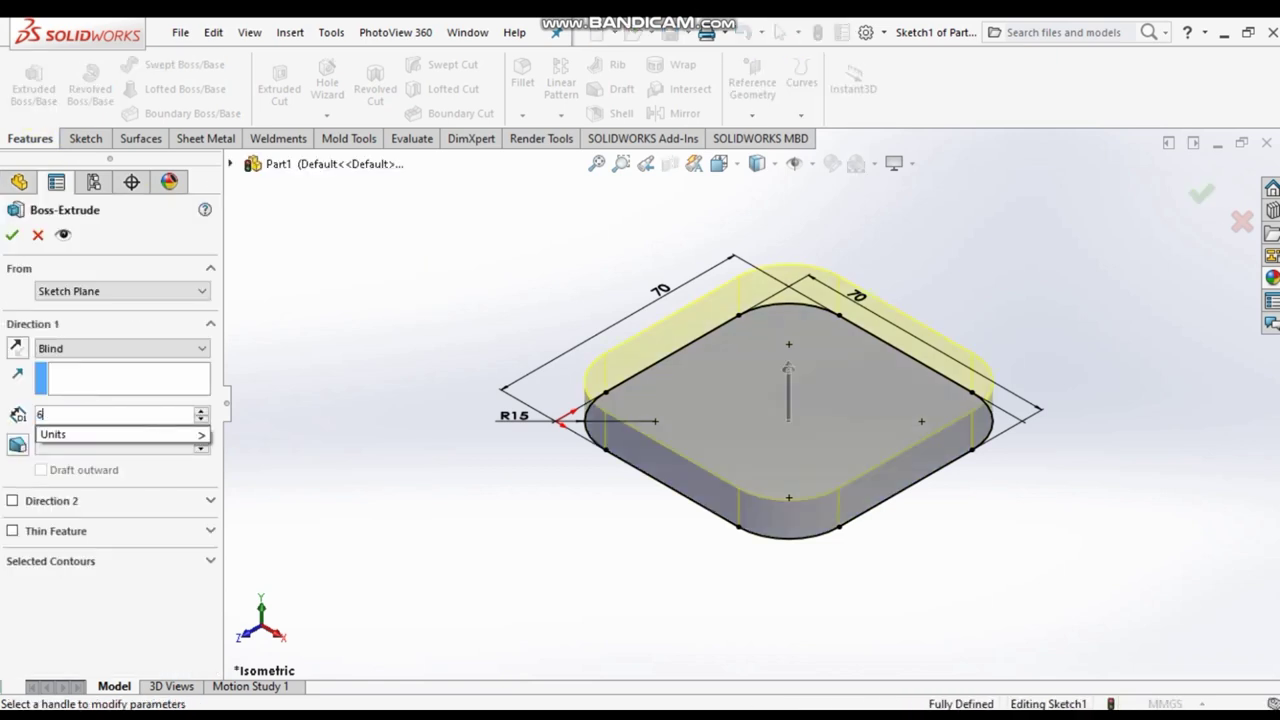
{"action": "key", "text": "Return"}
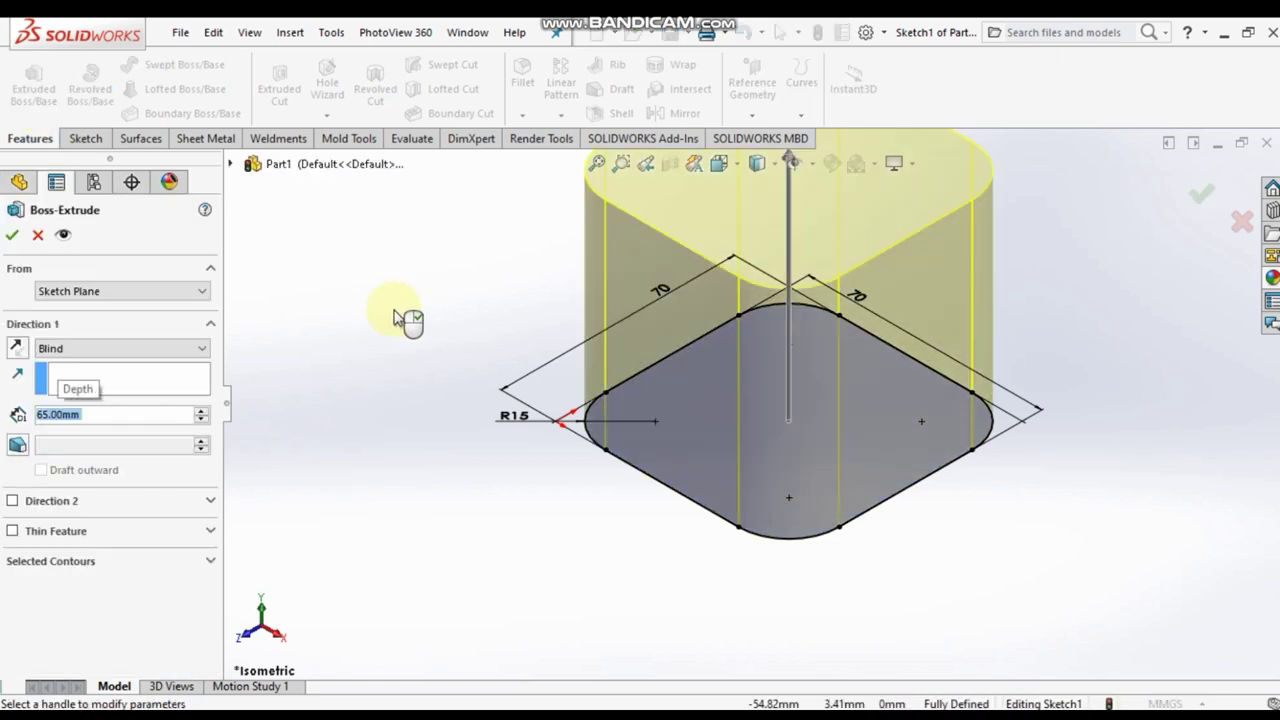
{"action": "scroll", "coordinate": [799, 246], "scroll_direction": "up", "scroll_amount": 2}
{"action": "scroll", "coordinate": [799, 246], "scroll_direction": "down", "scroll_amount": 2}
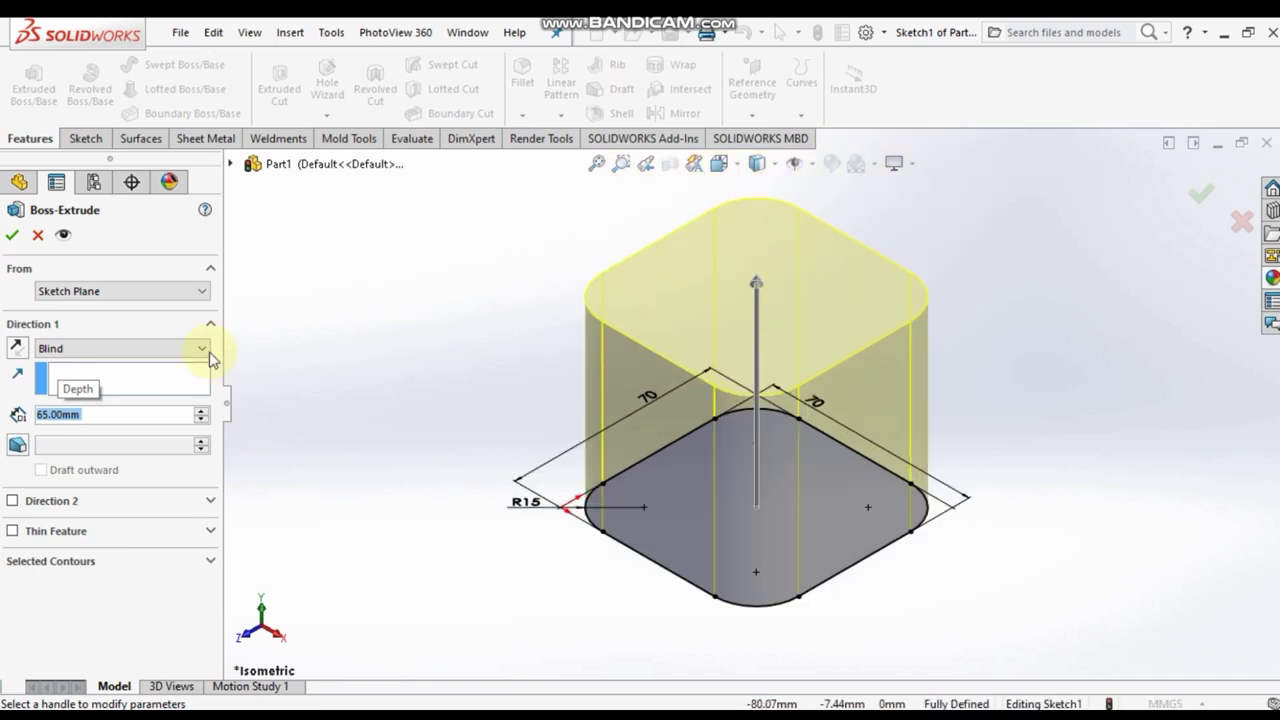
{"action": "left_click", "coordinate": [24, 449]}
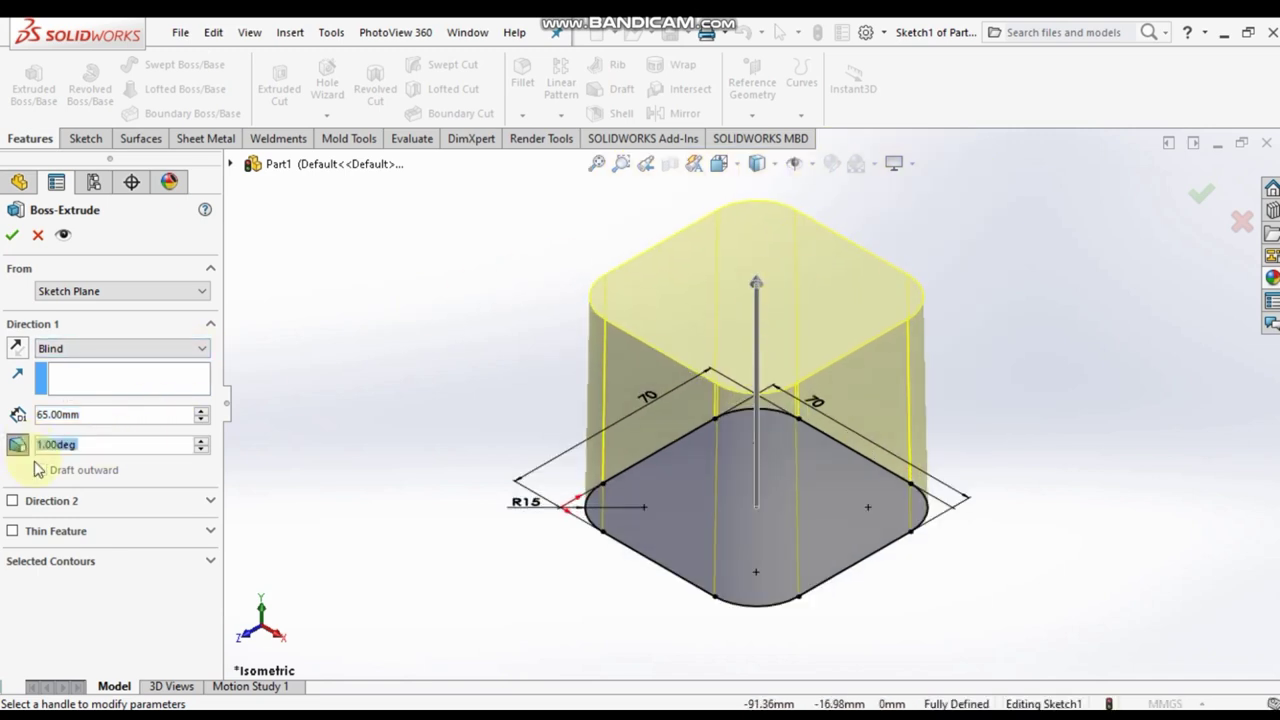
{"action": "type", "text": "7"}
{"action": "key", "text": "Return"}
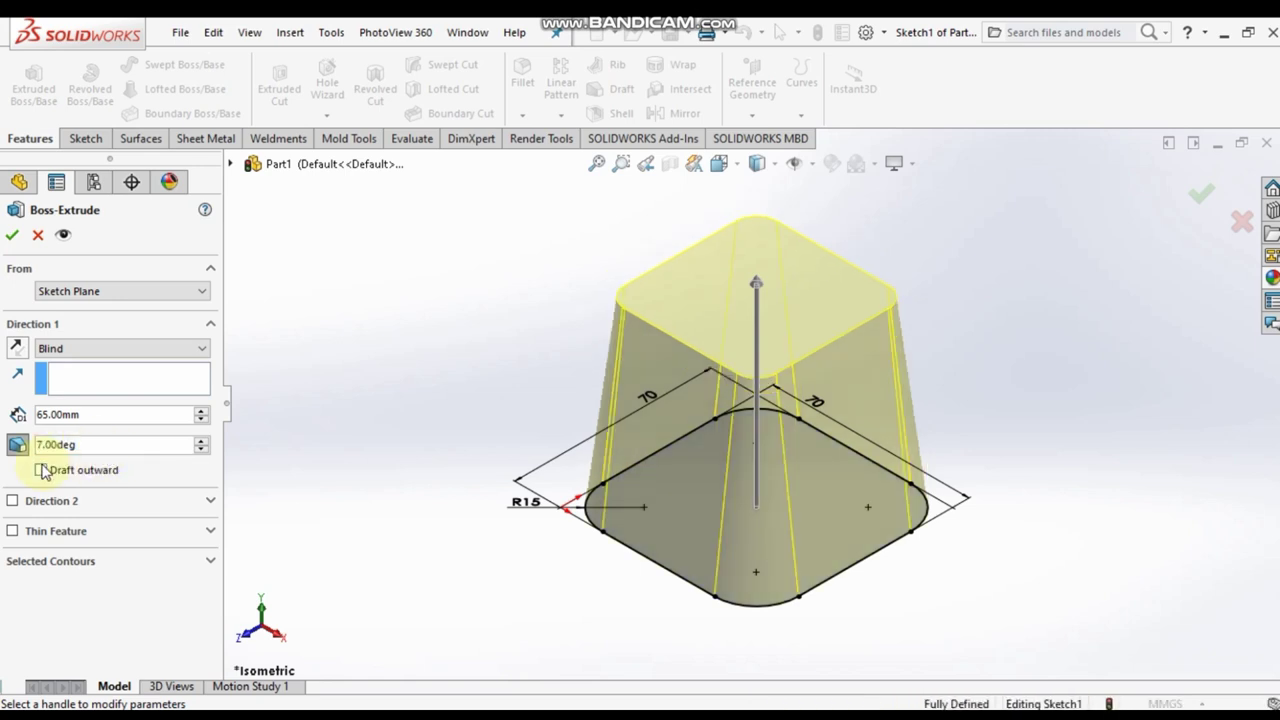
{"action": "left_click", "coordinate": [41, 470]}
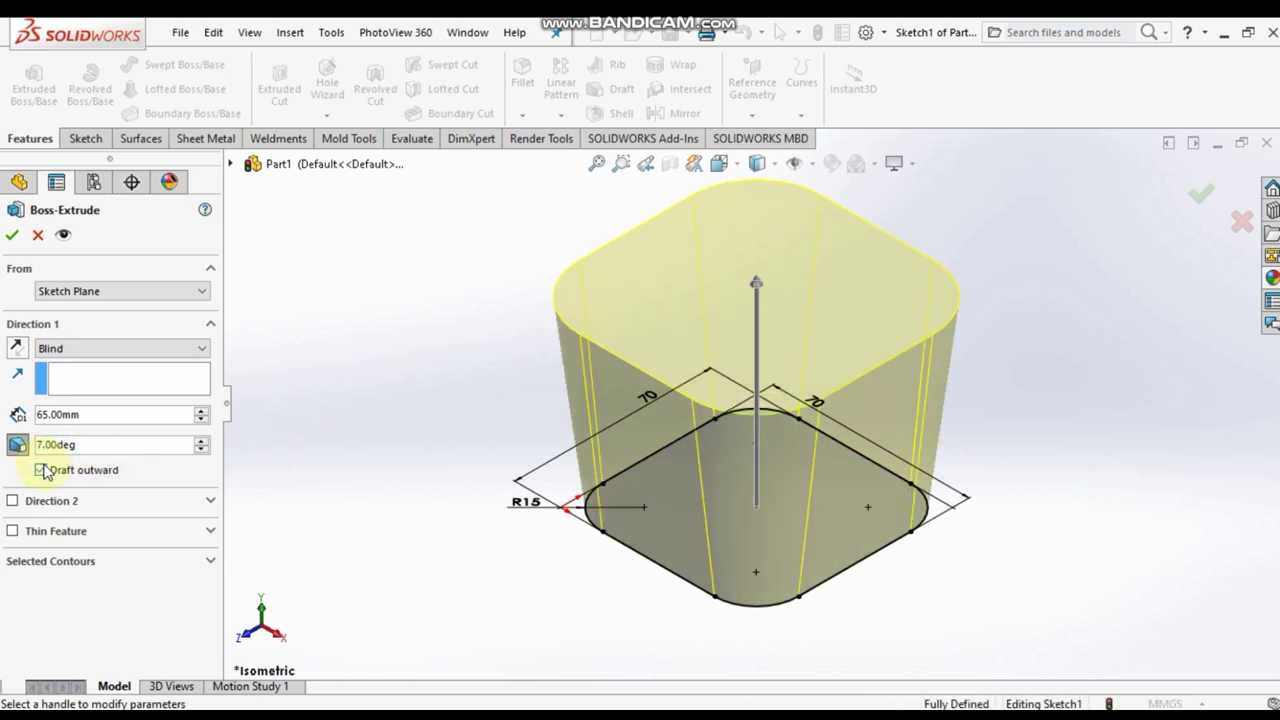
{"action": "left_click", "coordinate": [13, 236]}
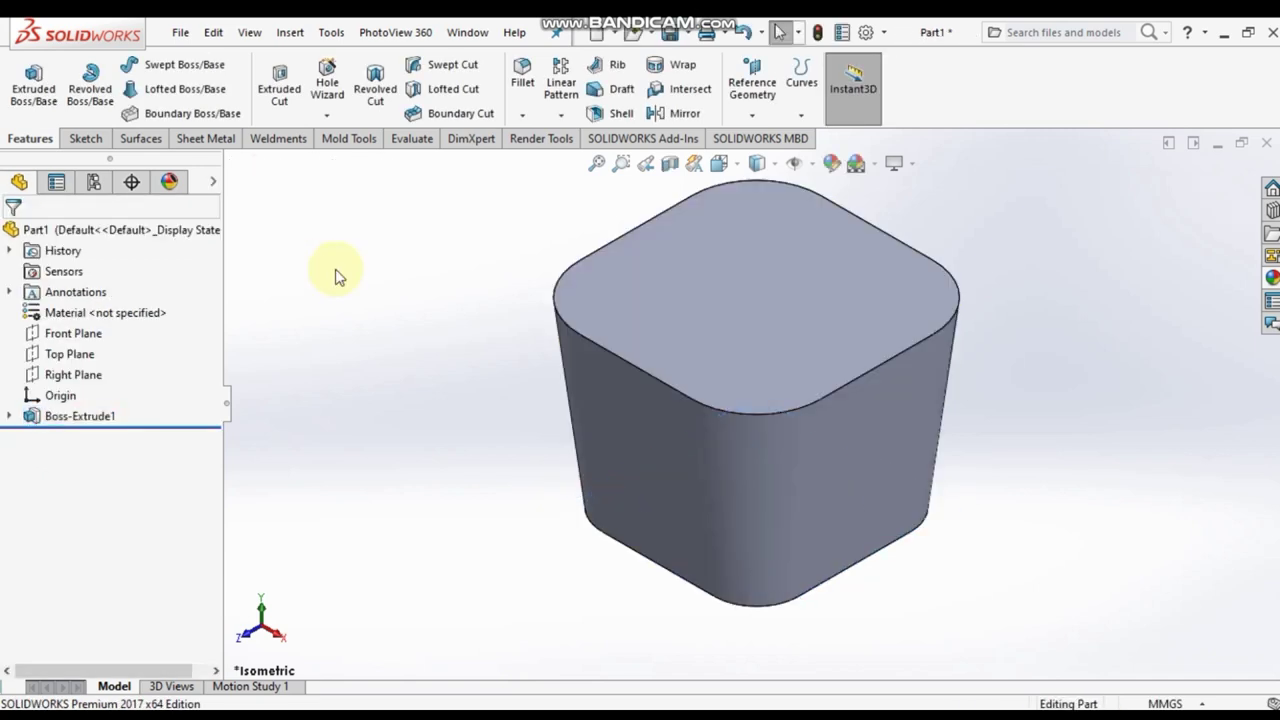
Return to isometric and bring up the Shell command with its default 10.00 mm thickness.
{"action": "mouse_move", "coordinate": [699, 407]}
{"action": "middle_mouse_down"}
{"action": "mouse_move", "coordinate": [871, 300]}
{"action": "mouse_move", "coordinate": [757, 357]}
{"action": "middle_mouse_up"}
{"action": "key", "text": "ctrl+7"}
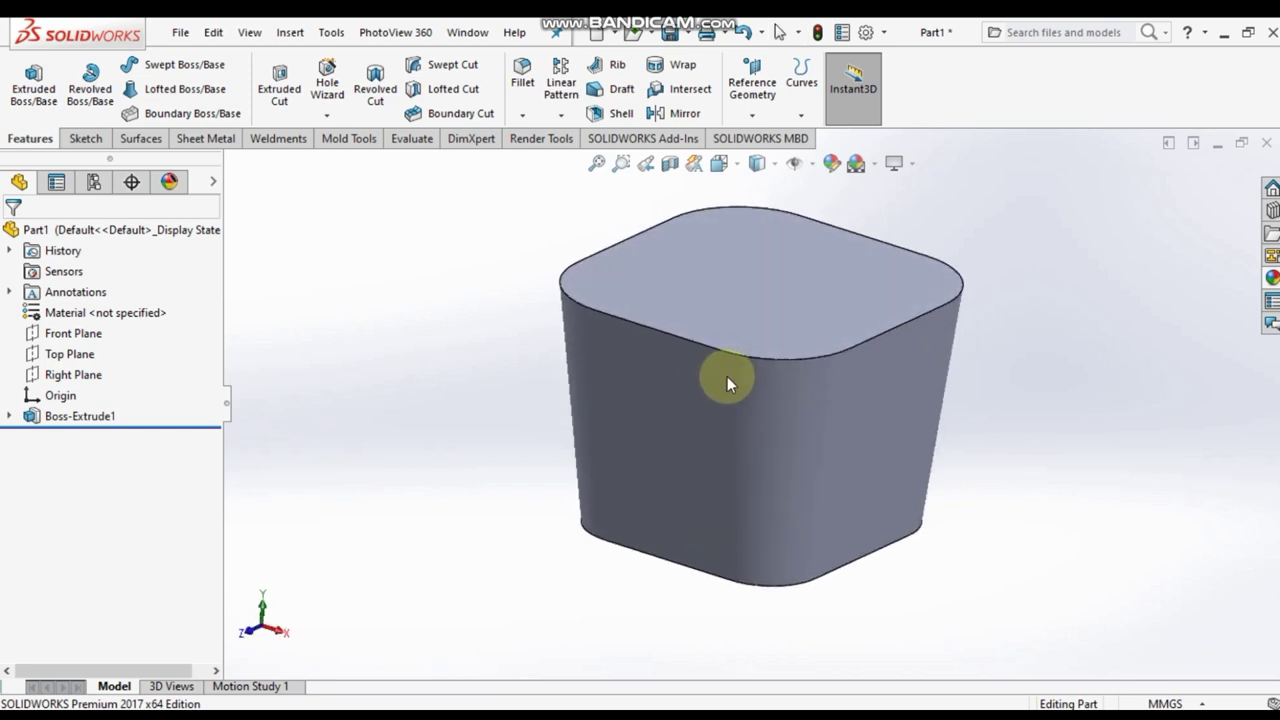
{"action": "left_click", "coordinate": [694, 163]}
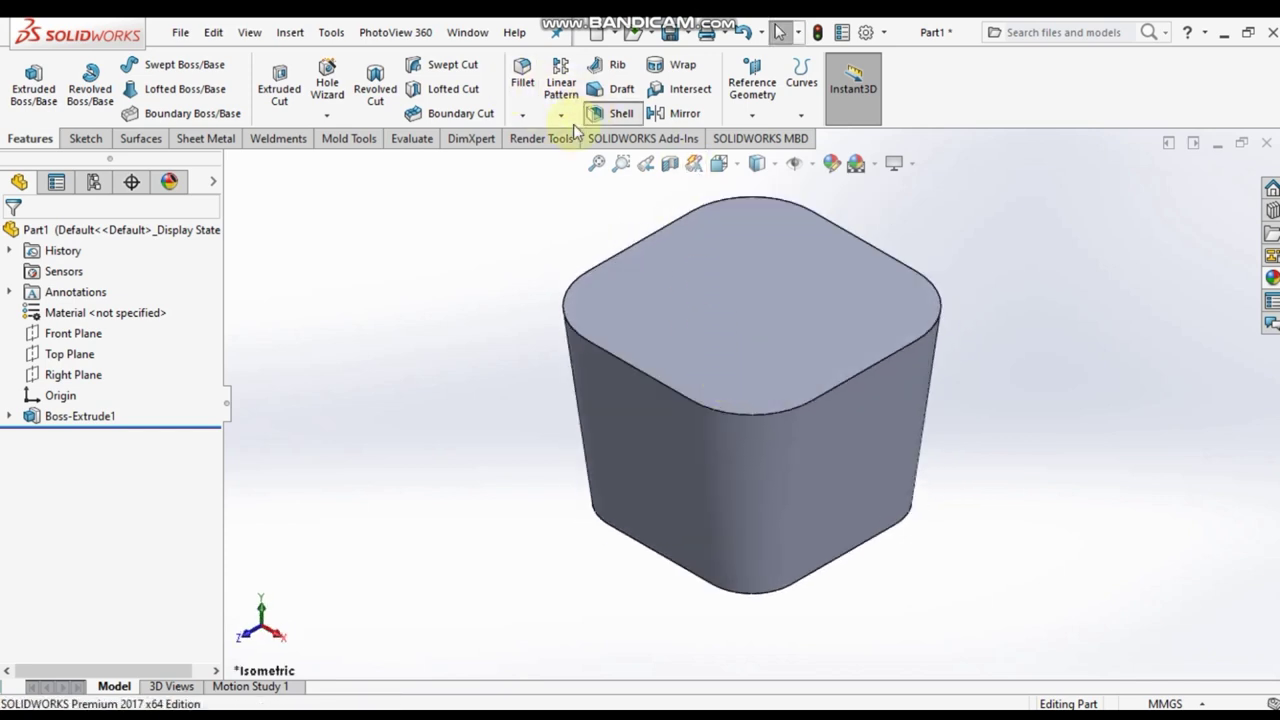
{"action": "left_click", "coordinate": [606, 113]}
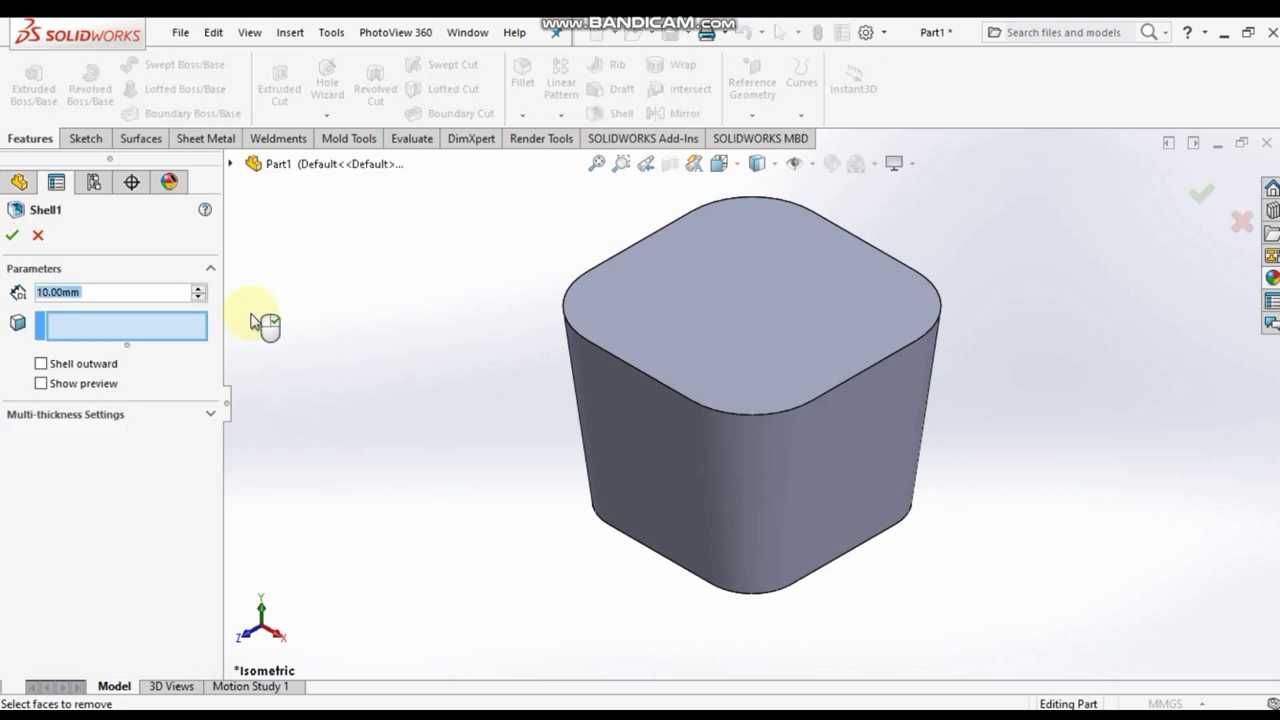
Shell the block to 4 mm walls, removing the top face.
{"action": "left_click", "coordinate": [79, 389]}
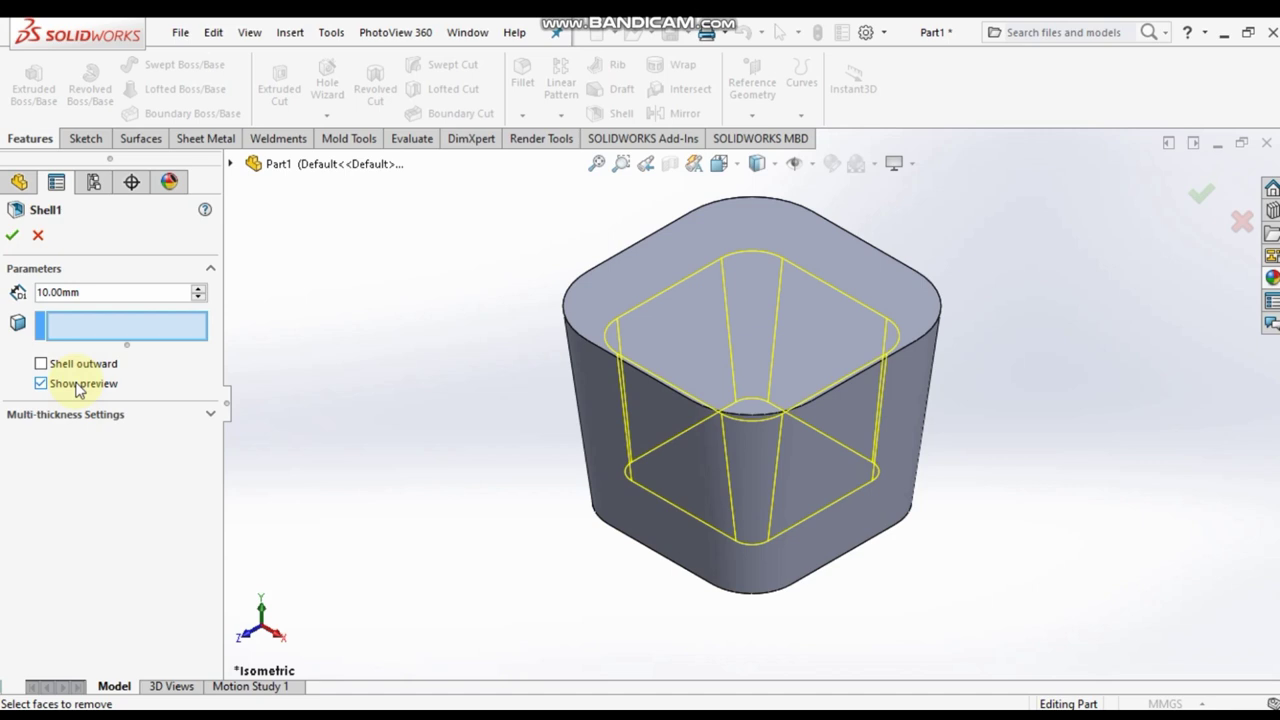
{"action": "double_click", "coordinate": [63, 291]}
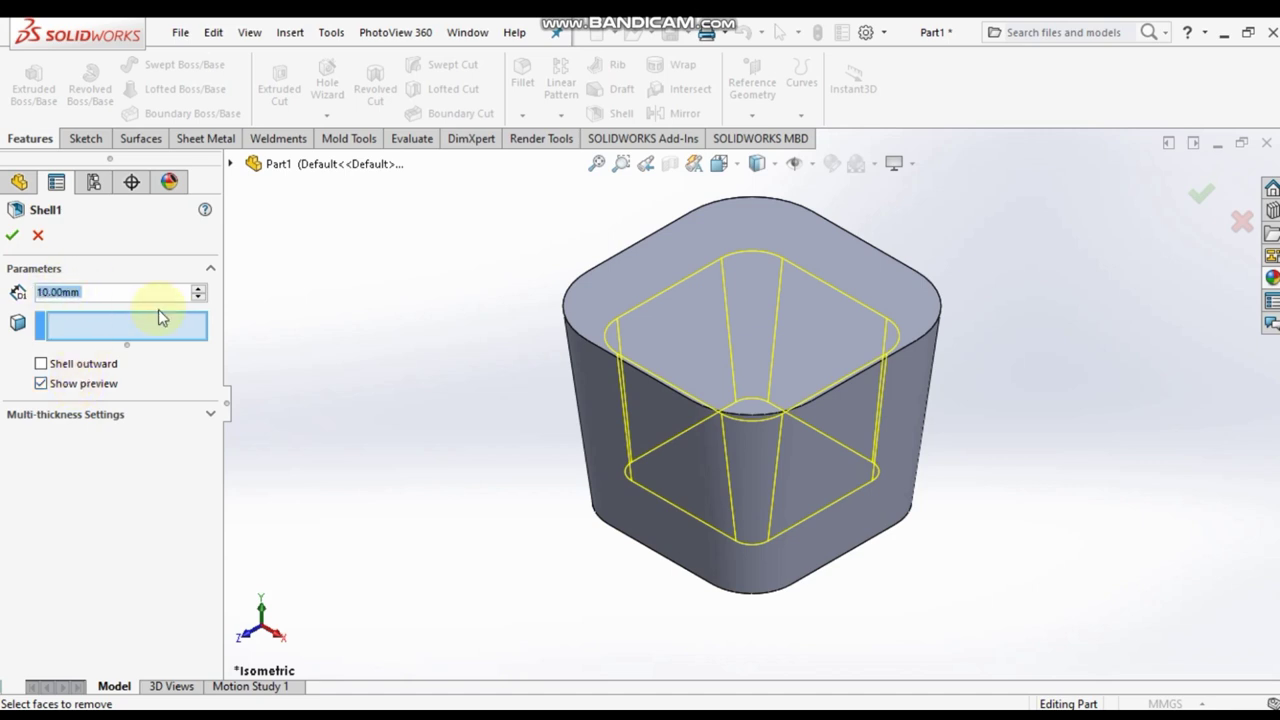
{"action": "type", "text": "4"}
{"action": "key", "text": "Return"}
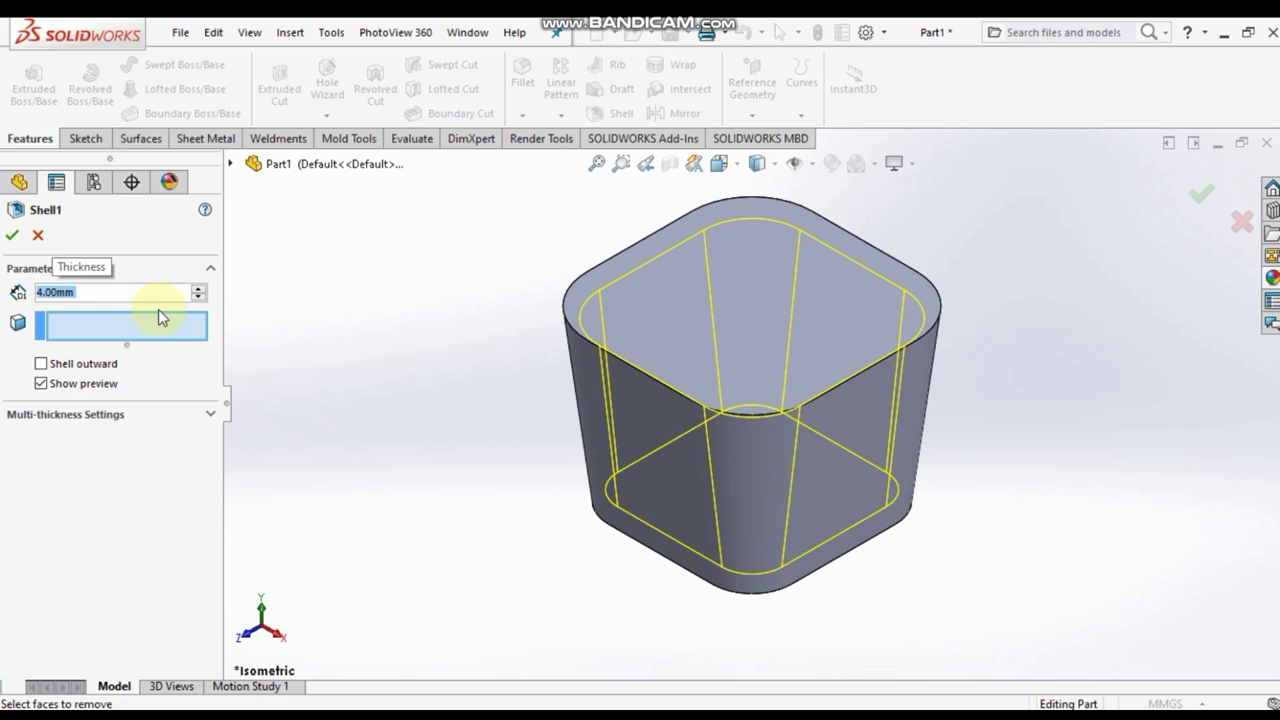
{"action": "left_click", "coordinate": [683, 317]}
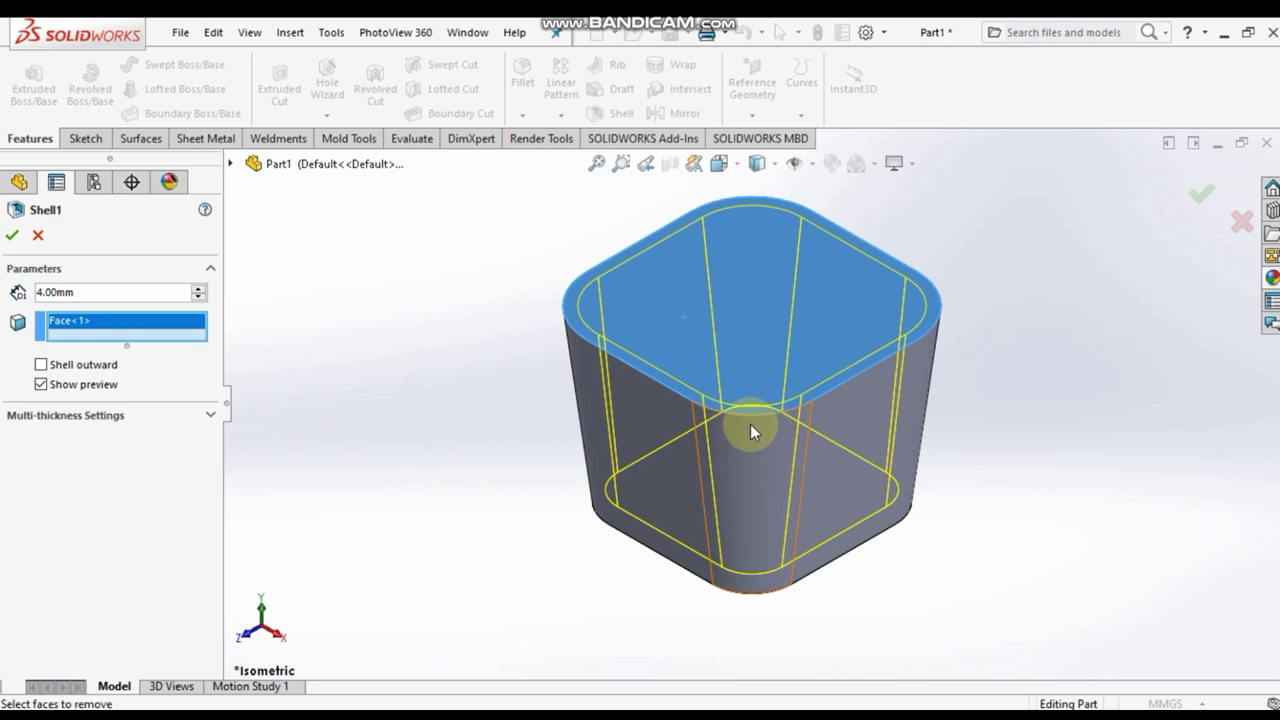
{"action": "mouse_move", "coordinate": [777, 297]}
{"action": "middle_mouse_down"}
{"action": "mouse_move", "coordinate": [815, 250]}
{"action": "mouse_move", "coordinate": [763, 431]}
{"action": "mouse_move", "coordinate": [789, 397]}
{"action": "mouse_move", "coordinate": [953, 425]}
{"action": "mouse_move", "coordinate": [1054, 471]}
{"action": "mouse_move", "coordinate": [1151, 543]}
{"action": "mouse_move", "coordinate": [876, 571]}
{"action": "mouse_move", "coordinate": [872, 640]}
{"action": "middle_mouse_up"}
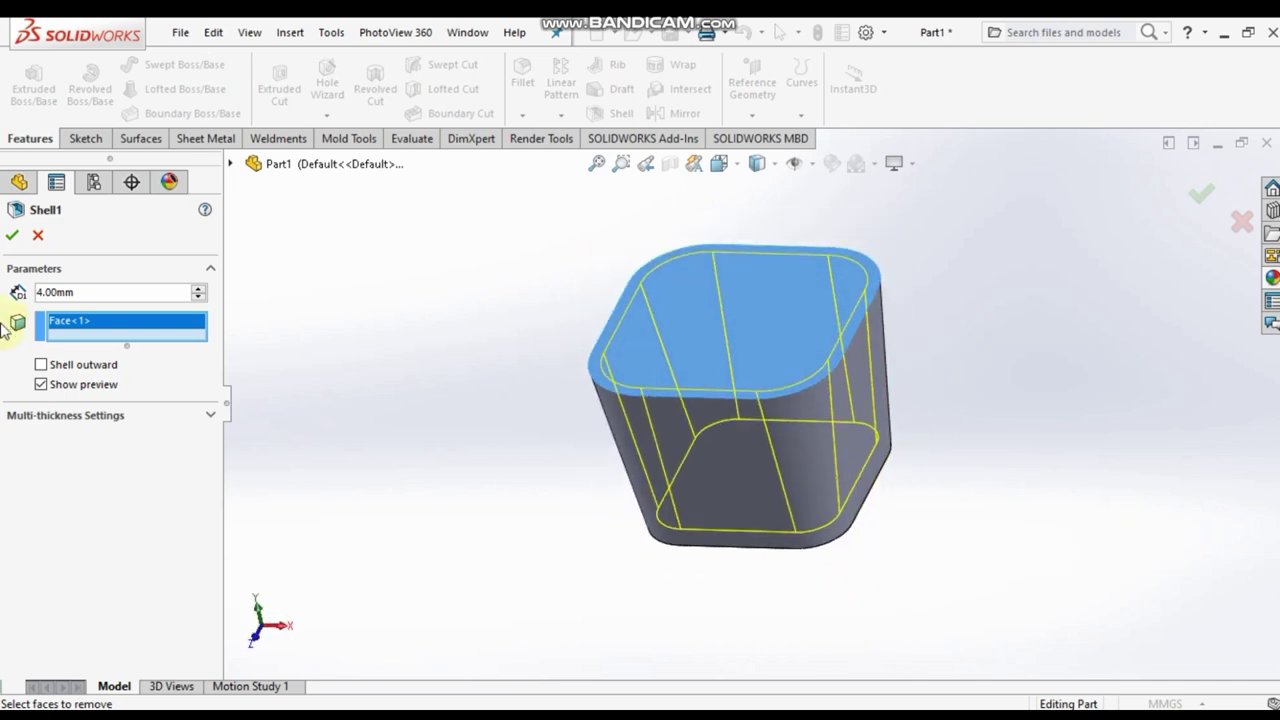
{"action": "left_click", "coordinate": [13, 238]}
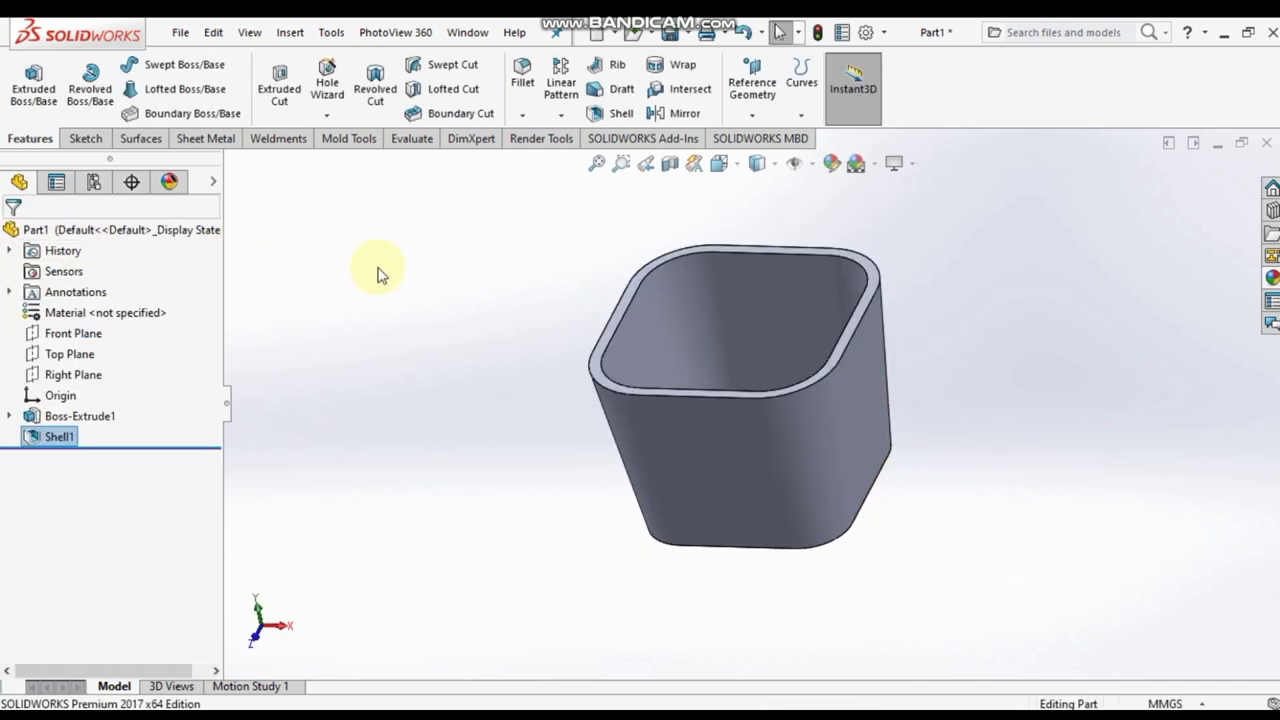
{"action": "key", "text": "ctrl+7"}
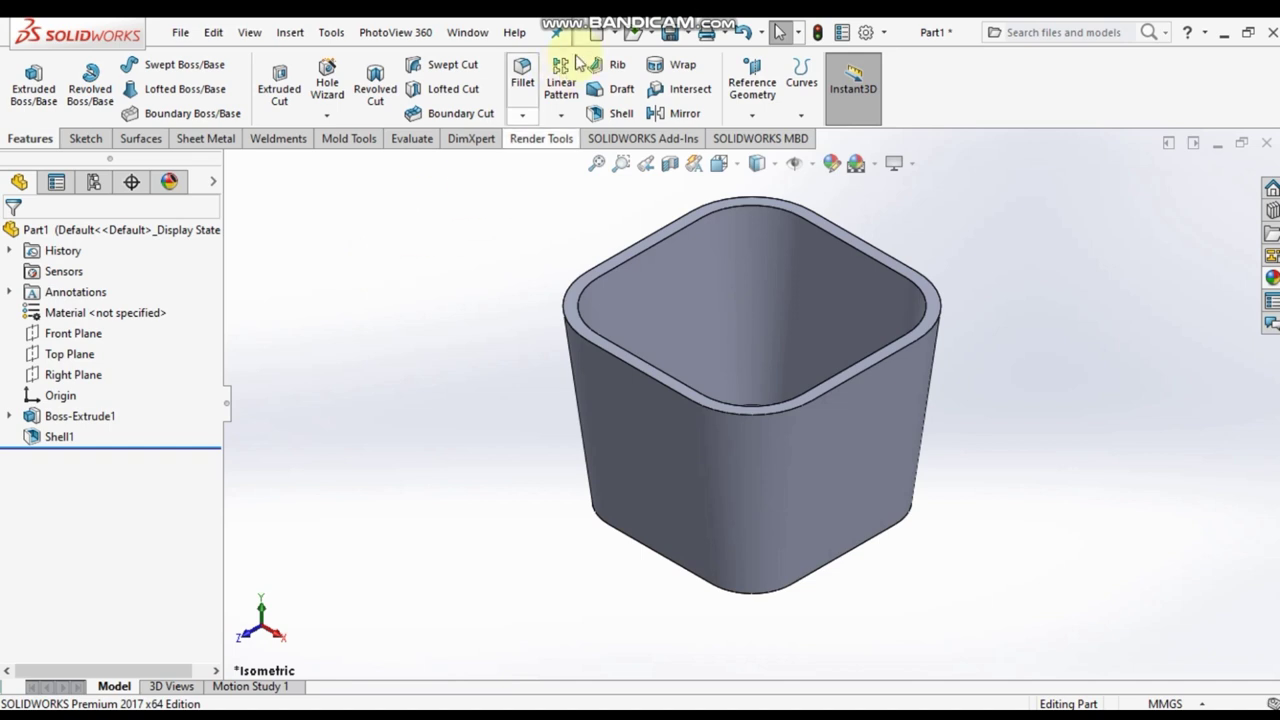
Fillet the cup's inner floor edge at 1 mm.
{"action": "left_click", "coordinate": [522, 72]}
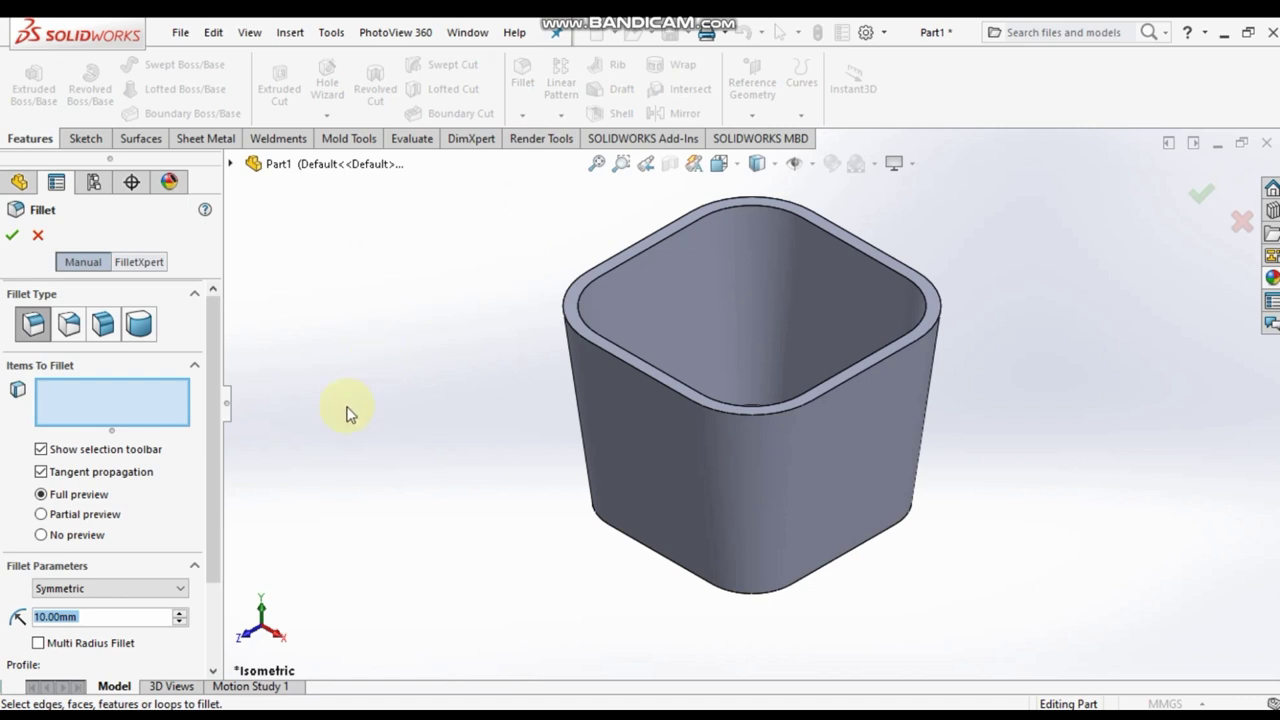
{"action": "type", "text": "1"}
{"action": "key", "text": "Return"}
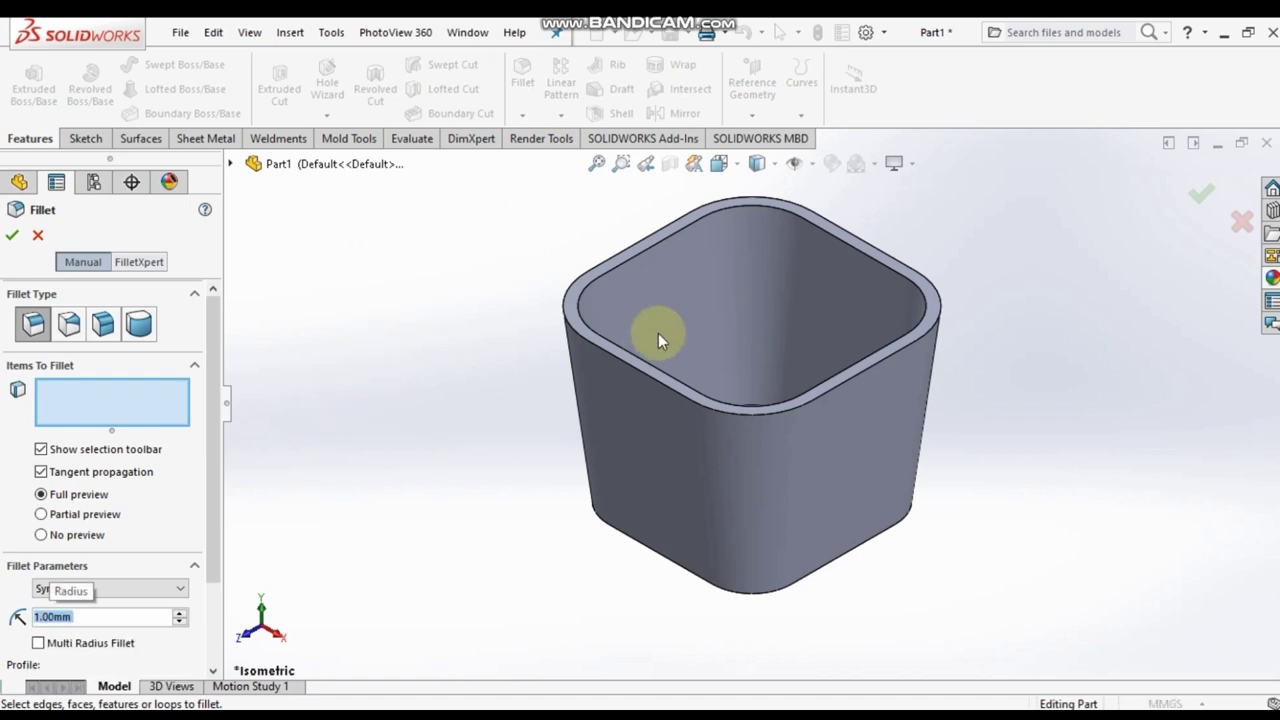
{"action": "mouse_move", "coordinate": [740, 358]}
{"action": "middle_mouse_down"}
{"action": "mouse_move", "coordinate": [737, 400]}
{"action": "mouse_move", "coordinate": [758, 348]}
{"action": "middle_mouse_up"}
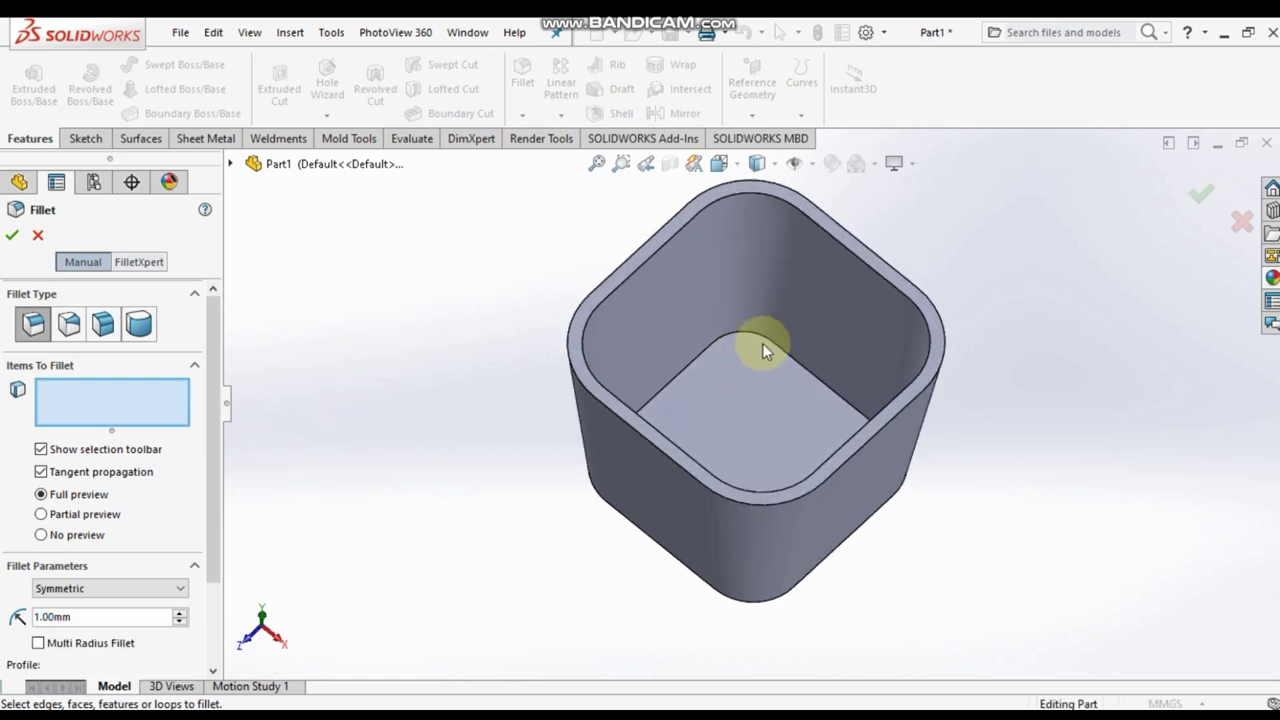
{"action": "left_click", "coordinate": [762, 338]}
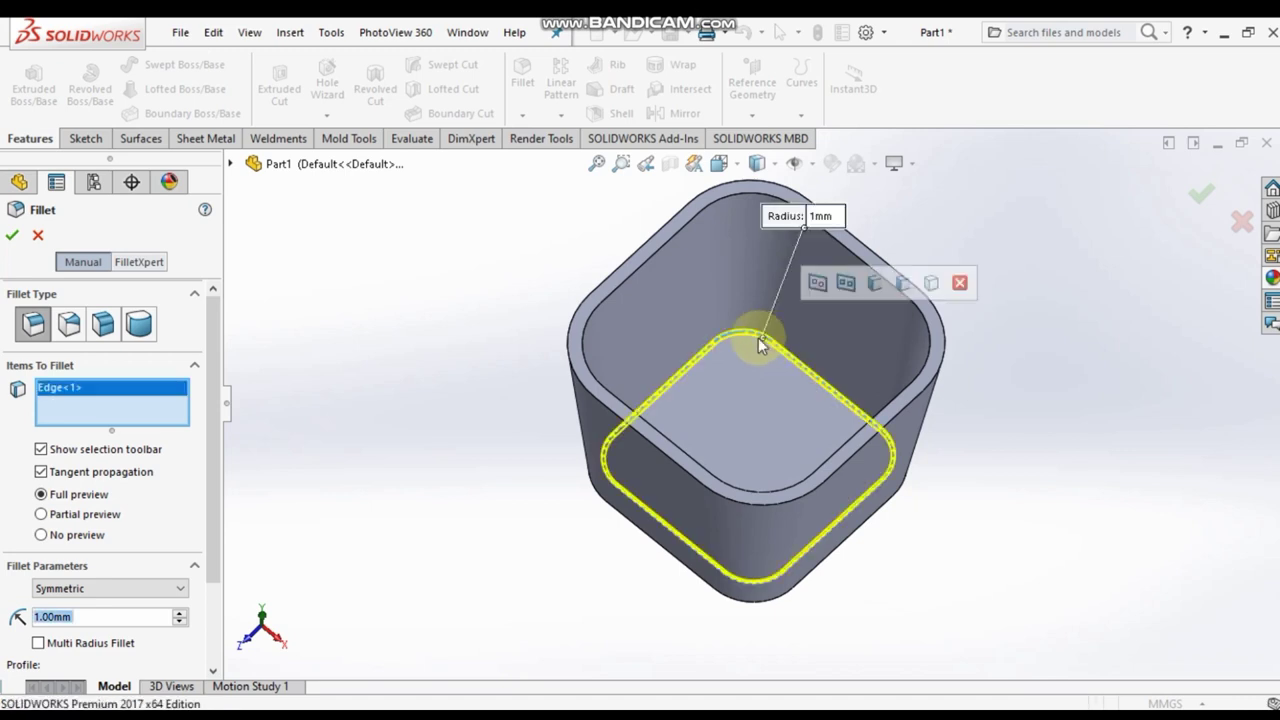
{"action": "left_click", "coordinate": [14, 236]}
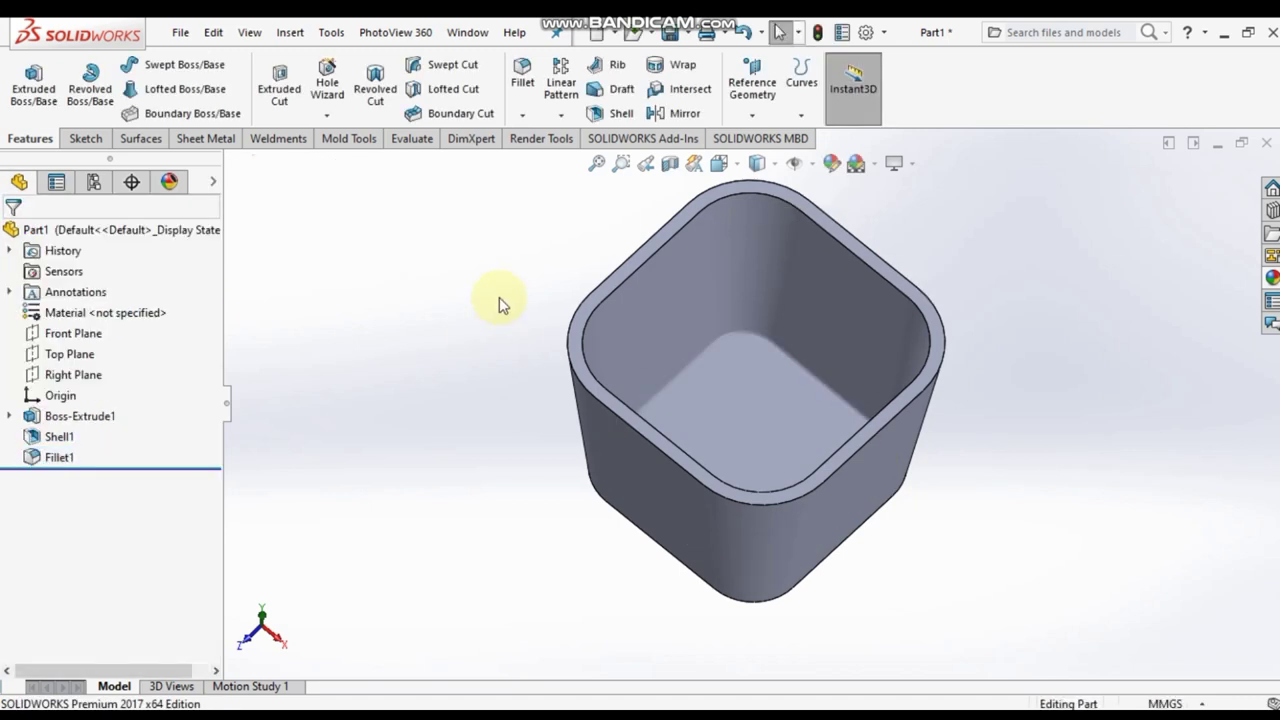
Fillet the cup's top rim face at 2 mm.
{"action": "left_click", "coordinate": [523, 80]}
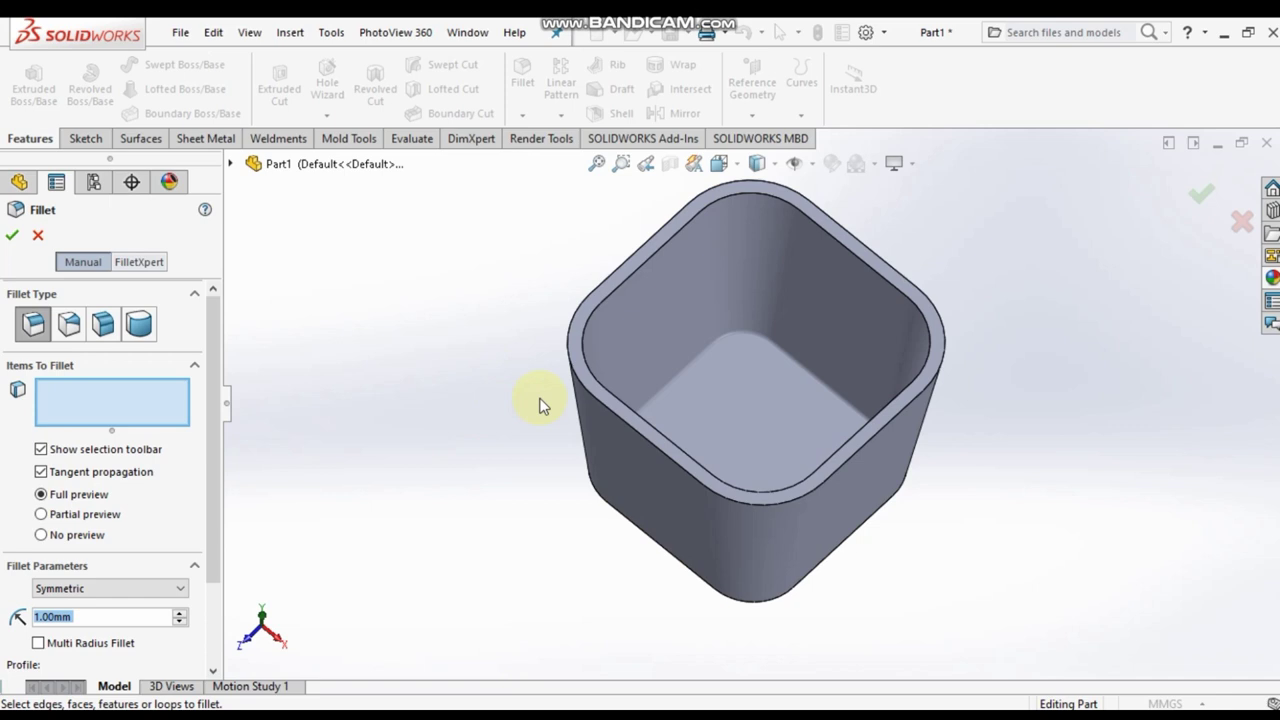
{"action": "left_click", "coordinate": [575, 350]}
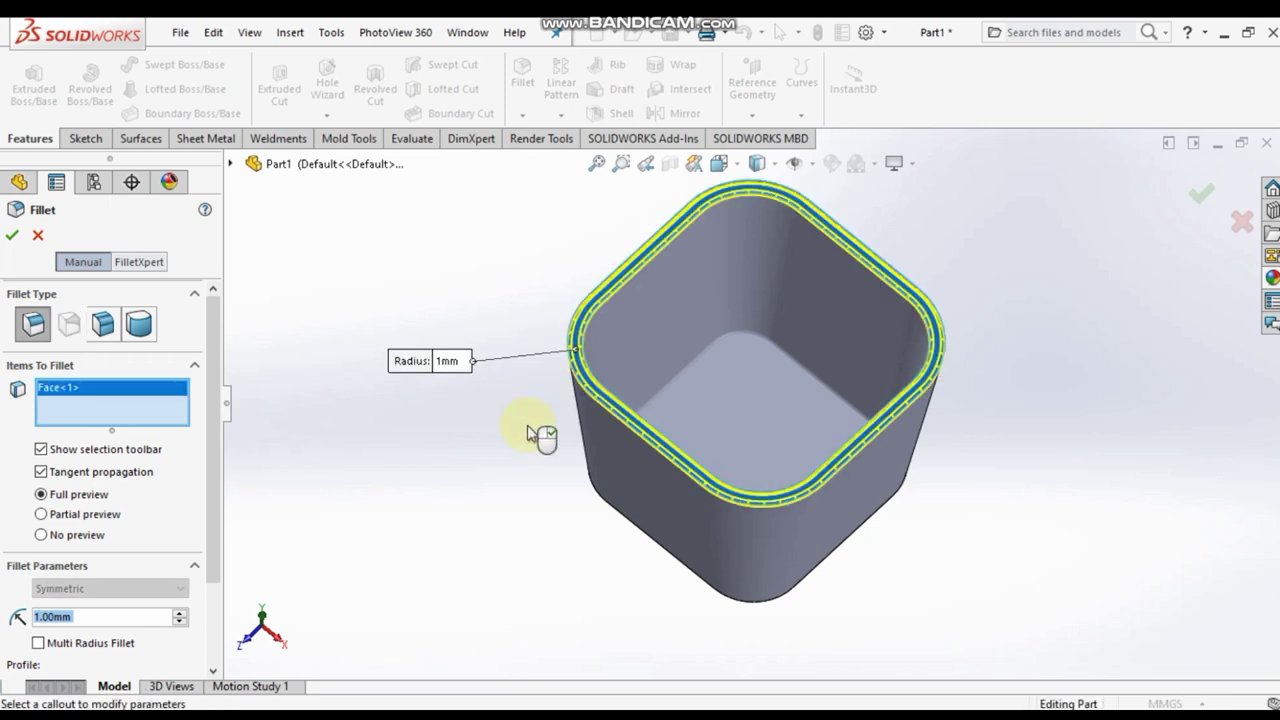
{"action": "type", "text": "2"}
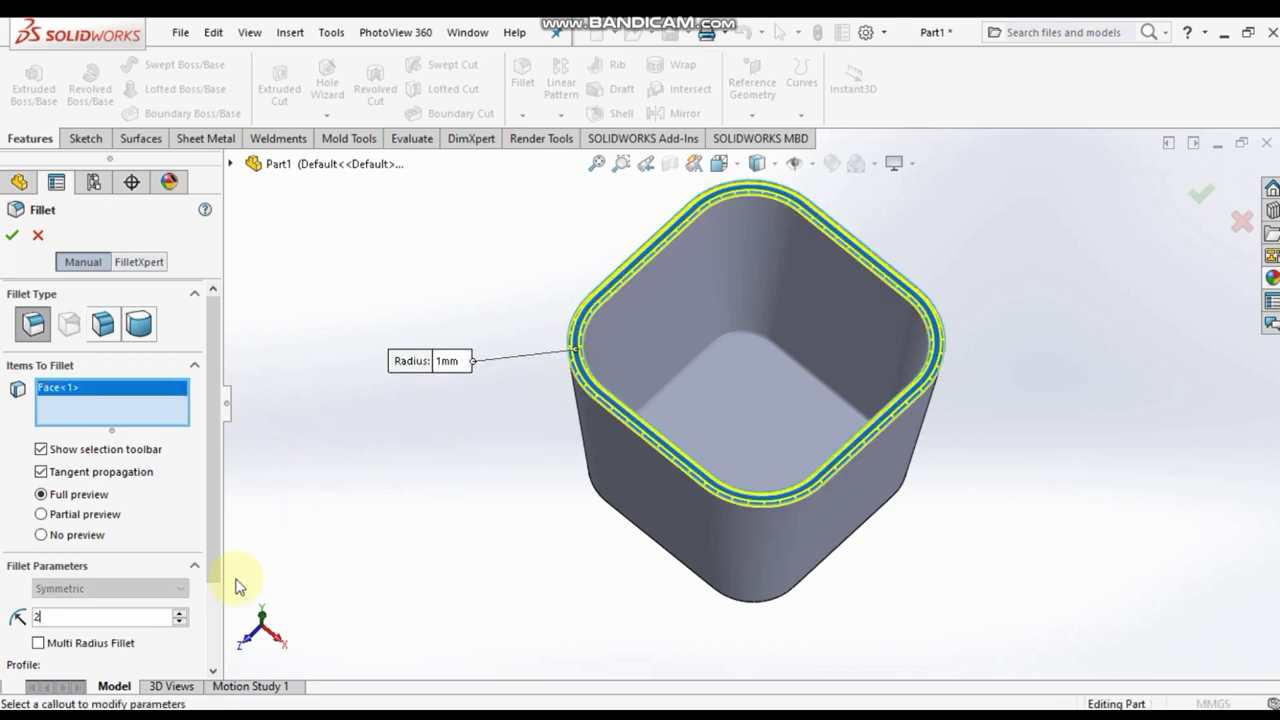
{"action": "key", "text": "Return"}
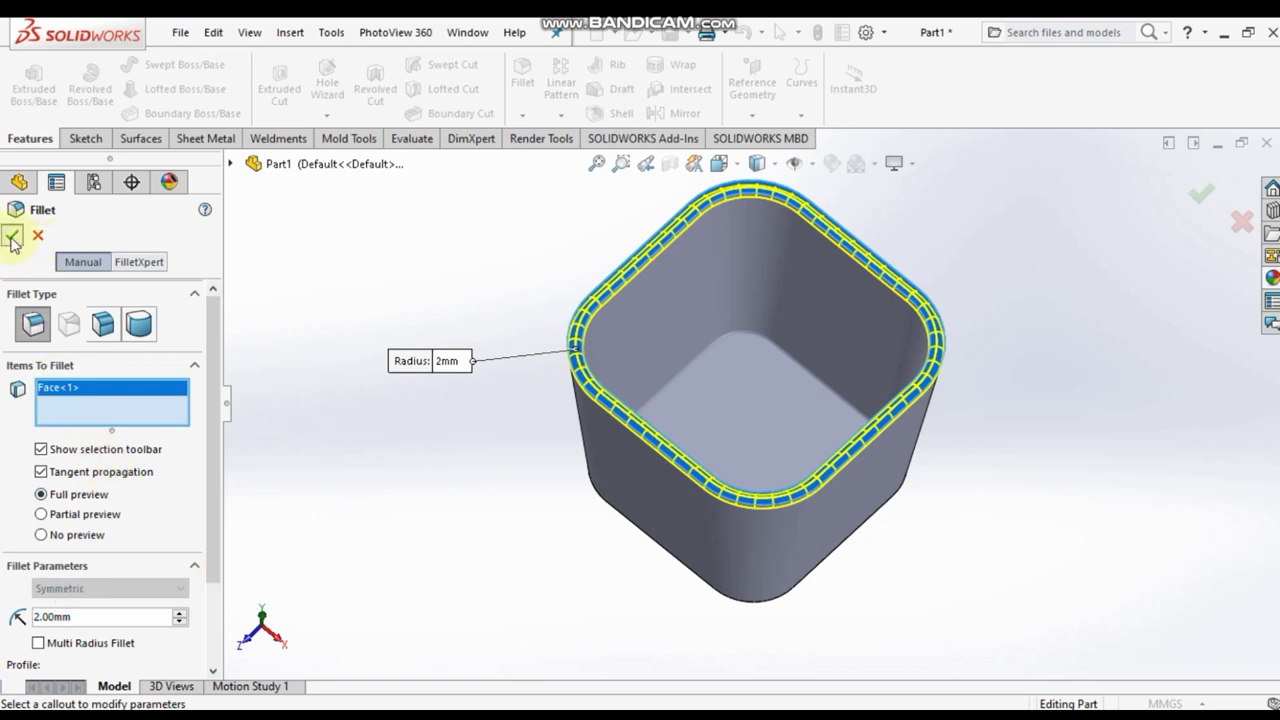
{"action": "left_click", "coordinate": [13, 235]}
Orbit to the cup's underside and select its bottom face.
{"action": "mouse_move", "coordinate": [651, 523]}
{"action": "middle_mouse_down"}
{"action": "mouse_move", "coordinate": [629, 430]}
{"action": "mouse_move", "coordinate": [751, 320]}
{"action": "mouse_move", "coordinate": [797, 380]}
{"action": "mouse_move", "coordinate": [789, 280]}
{"action": "middle_mouse_up"}
{"action": "left_click", "coordinate": [758, 165]}
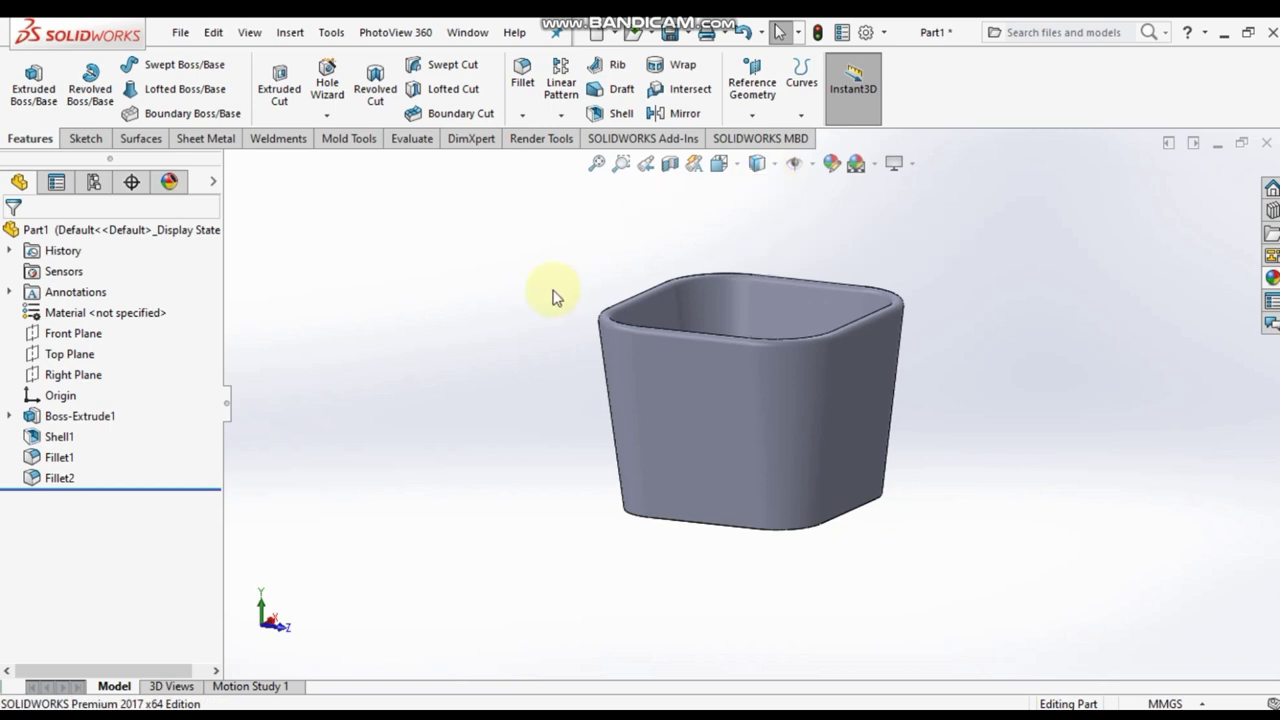
{"action": "key", "text": "ctrl+7"}
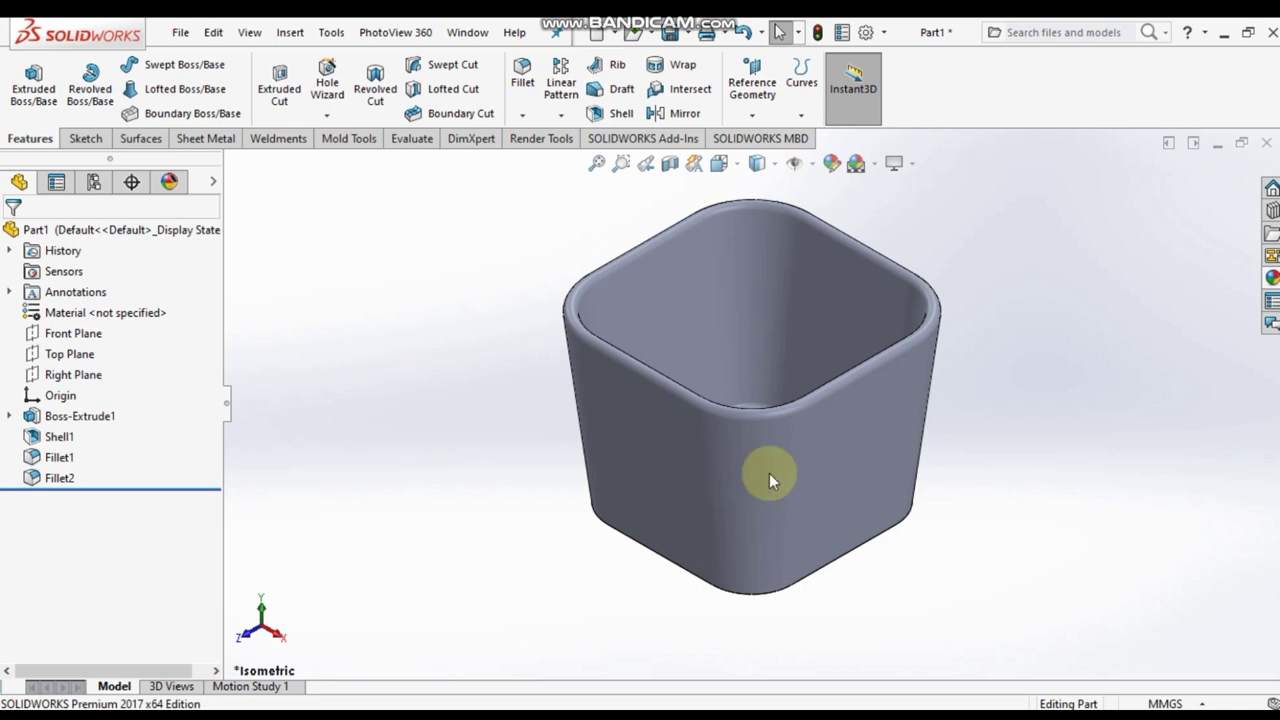
{"action": "mouse_move", "coordinate": [794, 459]}
{"action": "middle_mouse_down"}
{"action": "mouse_move", "coordinate": [803, 220]}
{"action": "mouse_move", "coordinate": [799, 416]}
{"action": "middle_mouse_up"}
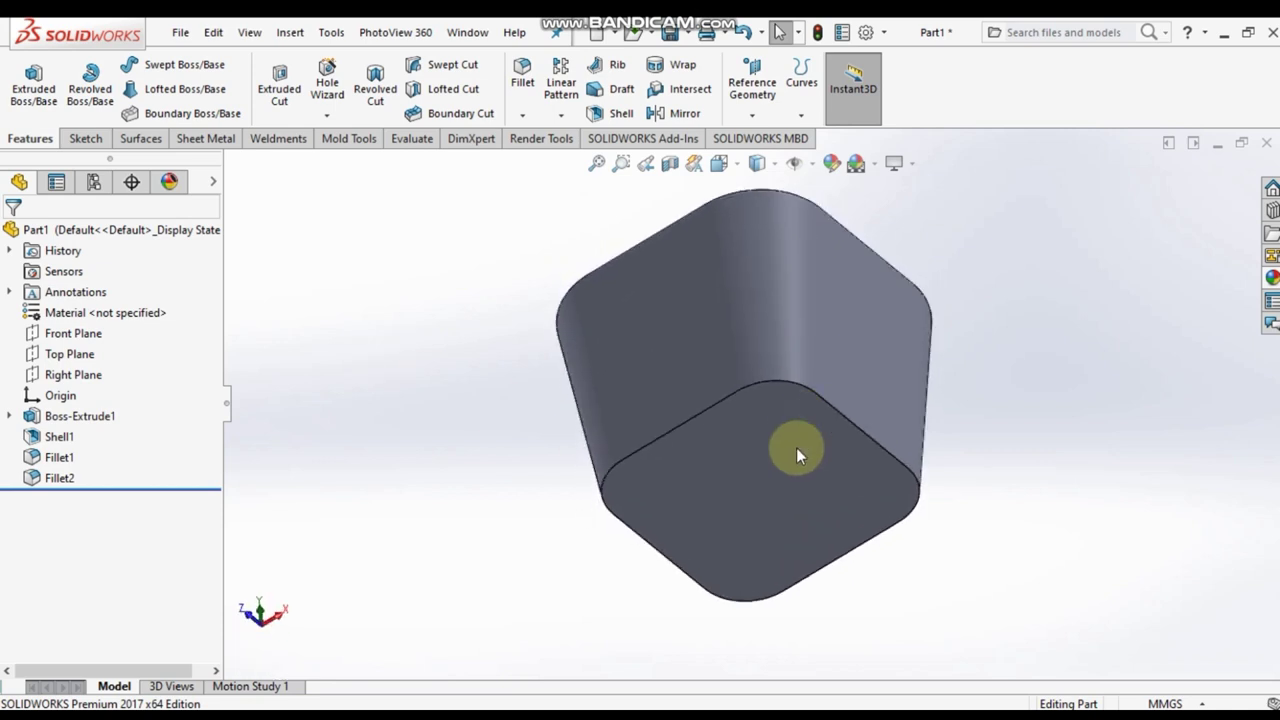
{"action": "left_click", "coordinate": [797, 450]}
Convert the bottom face outline into Sketch2 and start a boss extrusion from it.
{"action": "right_click", "coordinate": [797, 450]}
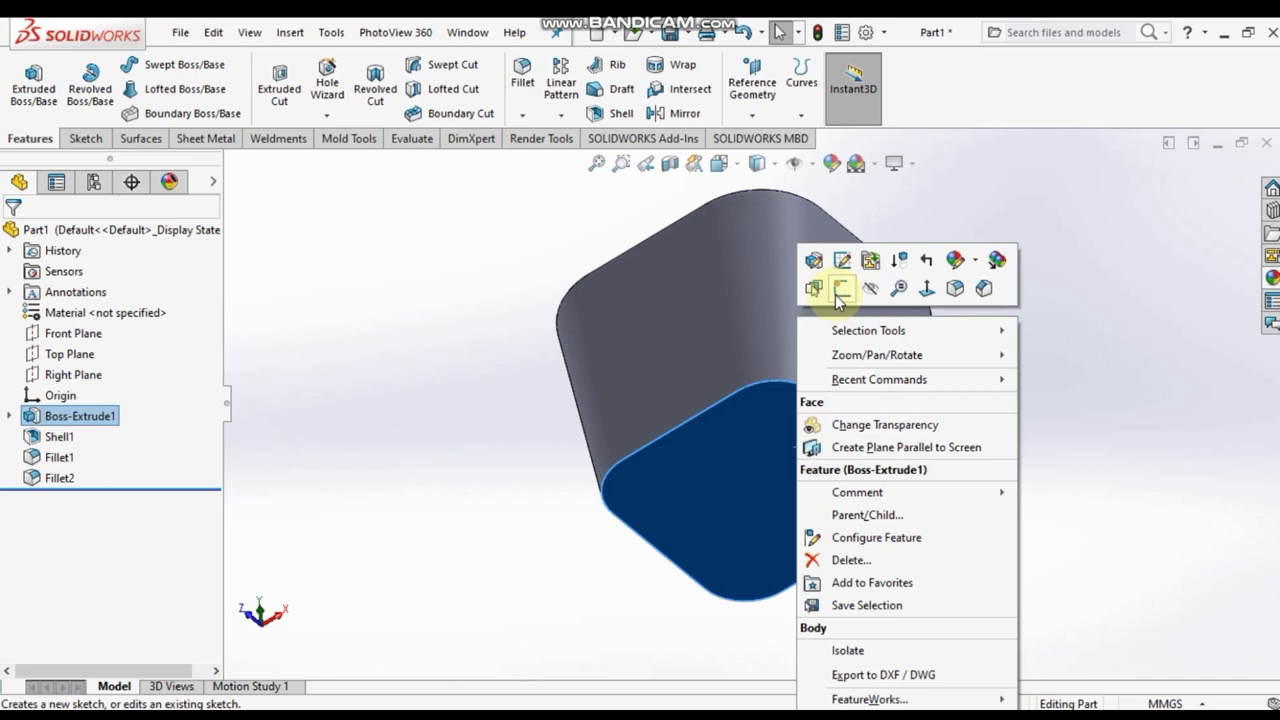
{"action": "left_click", "coordinate": [839, 292]}
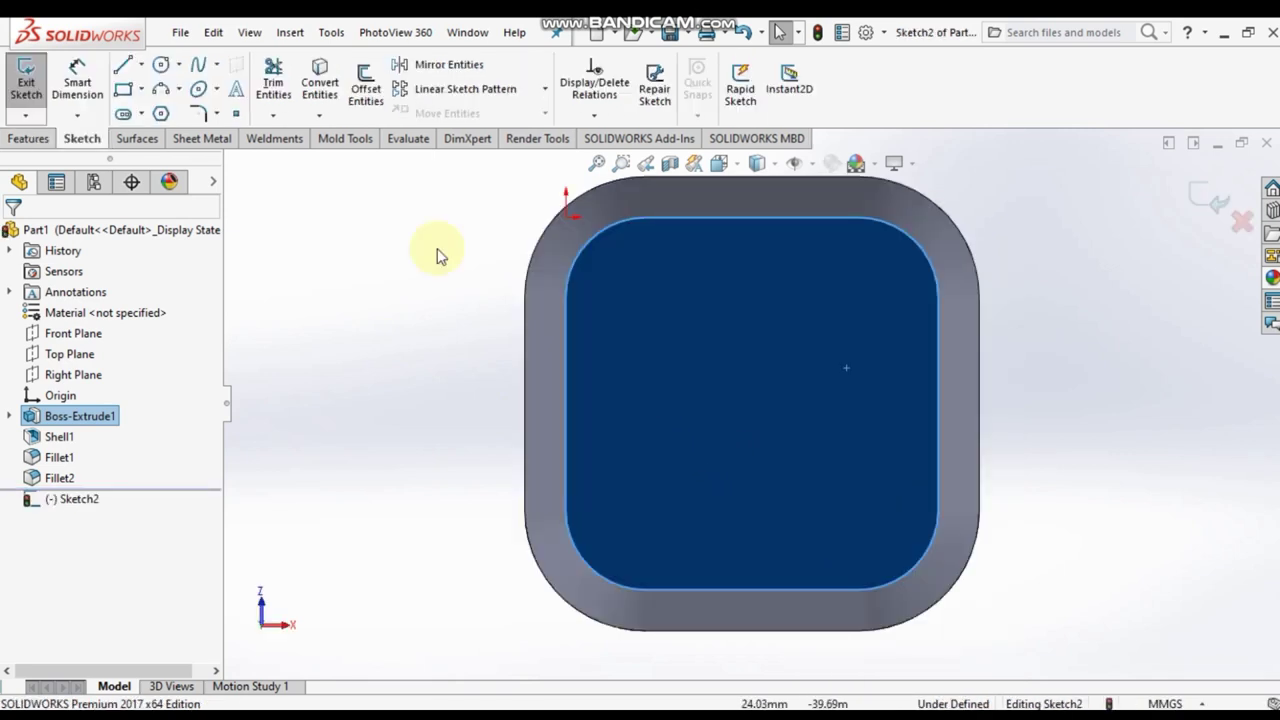
{"action": "left_click", "coordinate": [320, 82]}
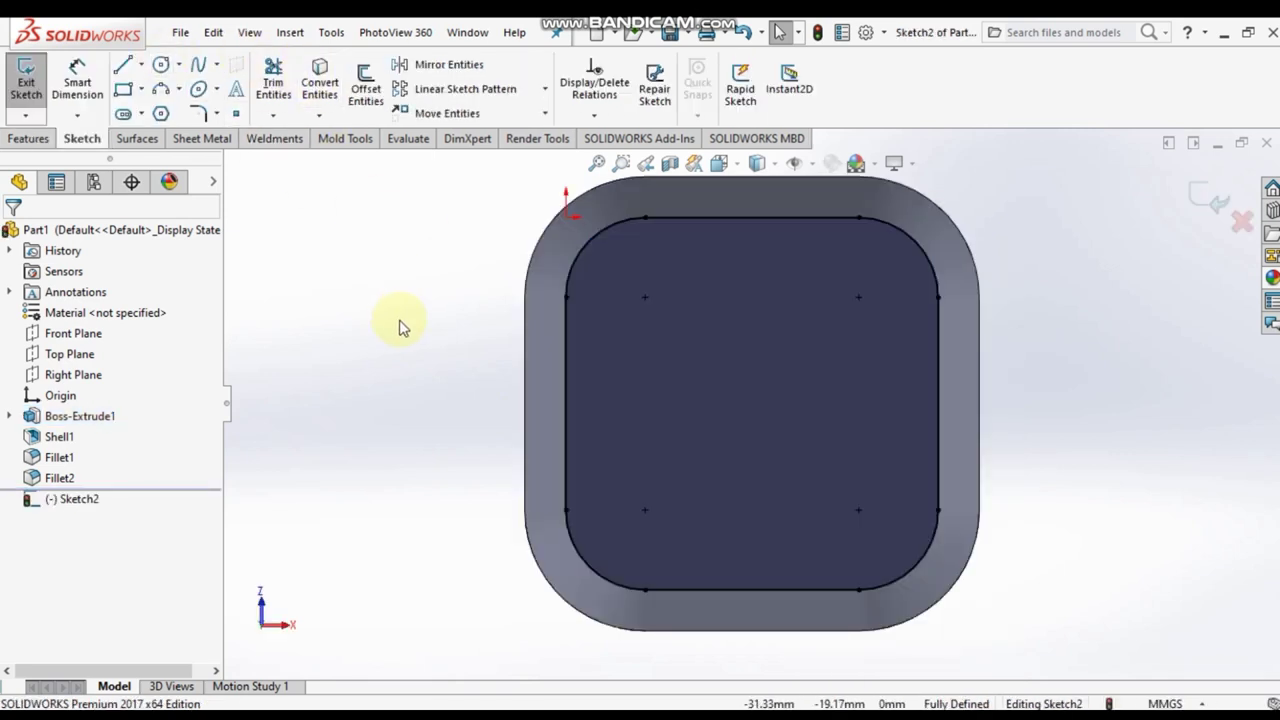
{"action": "key", "text": "ctrl+7"}
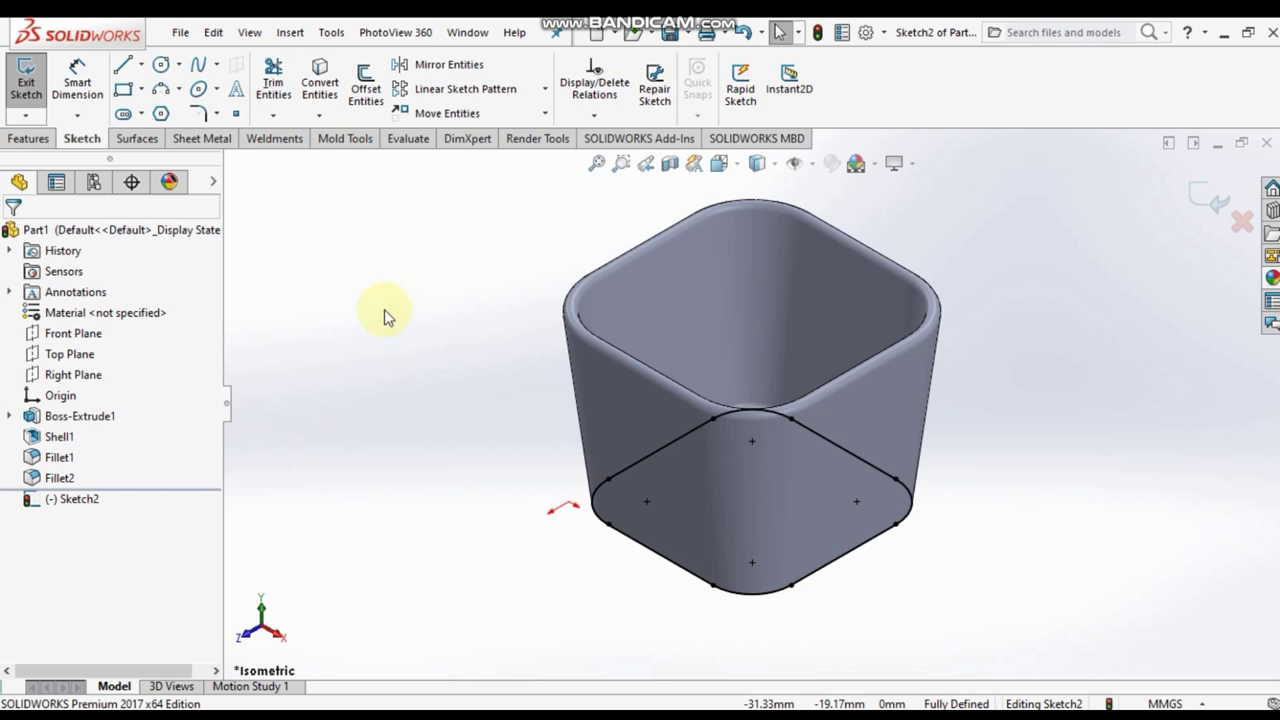
{"action": "left_click", "coordinate": [40, 142]}
{"action": "left_click", "coordinate": [36, 96]}
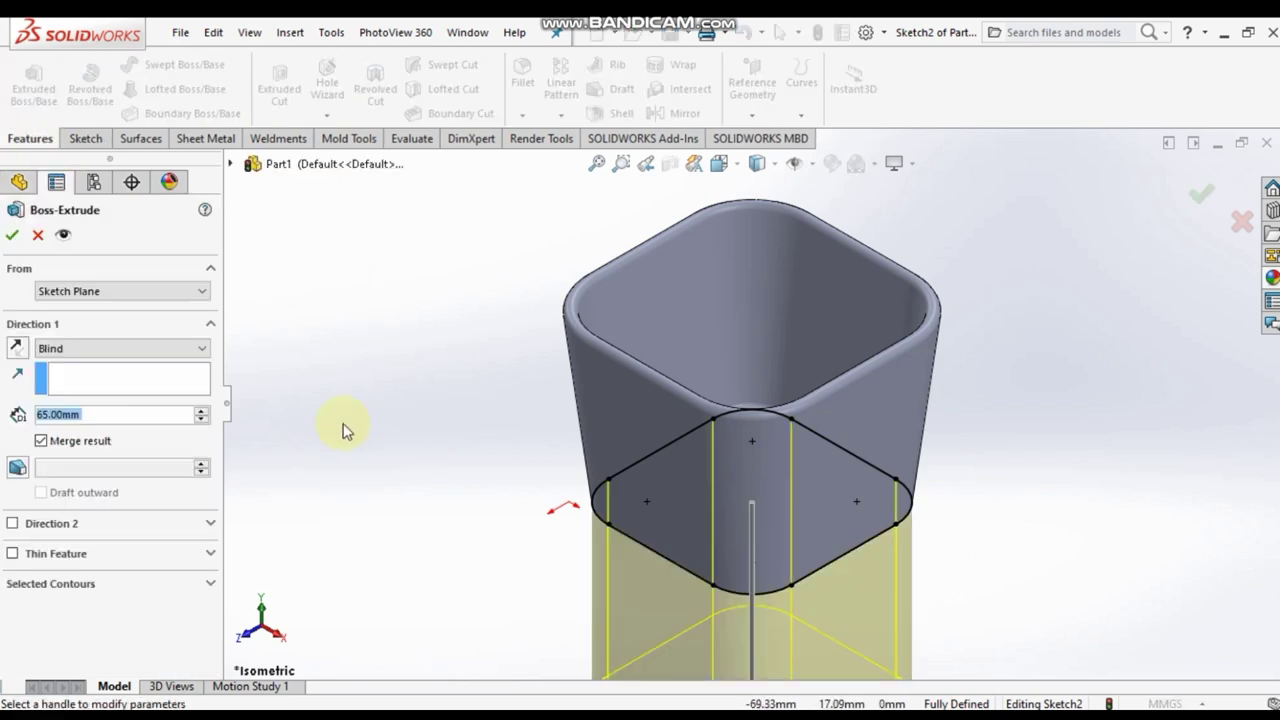
Extrude the bottom outline 8 mm with a 3° outward draft as the foot.
{"action": "type", "text": "8"}
{"action": "key", "text": "Return"}
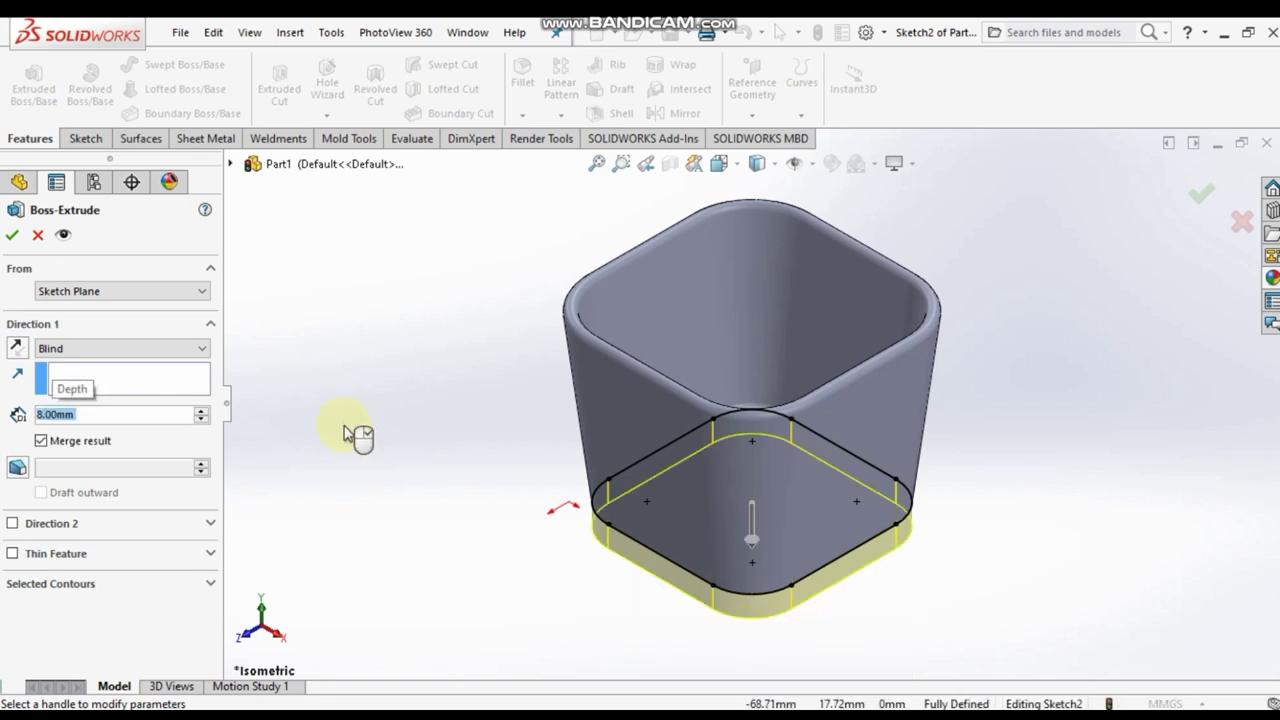
{"action": "left_click", "coordinate": [18, 467]}
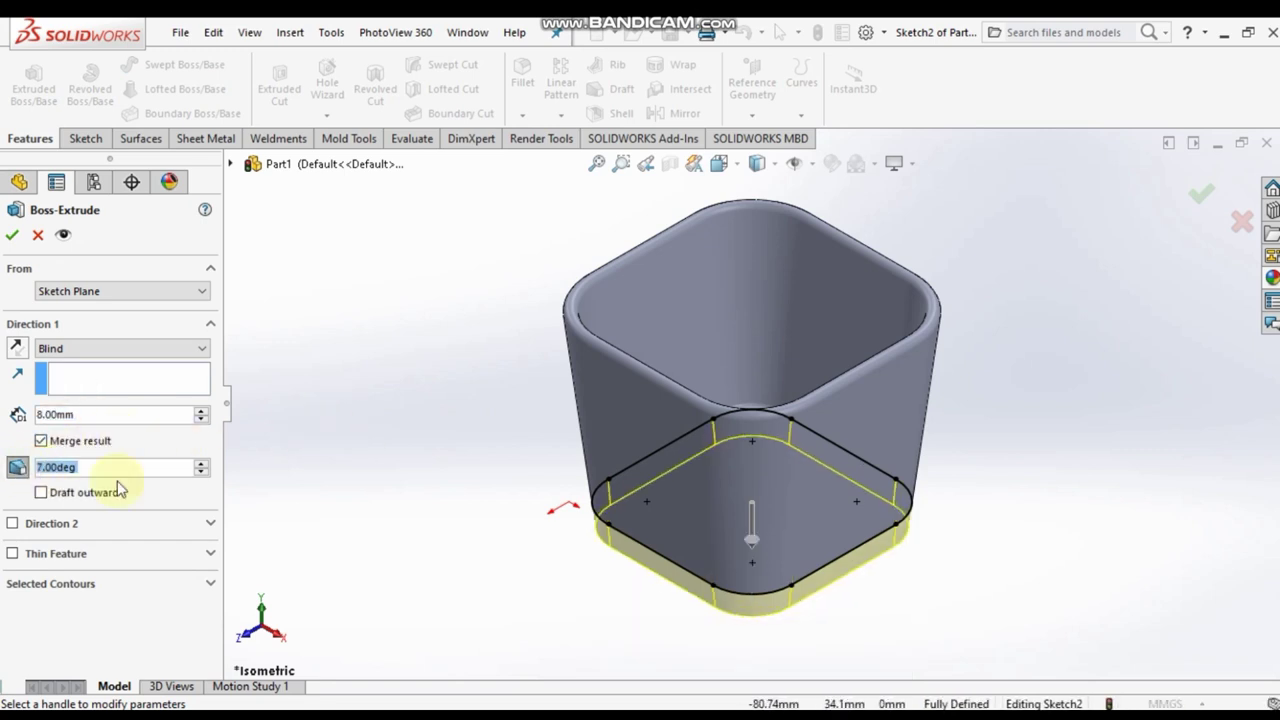
{"action": "type", "text": "3"}
{"action": "key", "text": "Return"}
{"action": "left_click", "coordinate": [41, 492]}
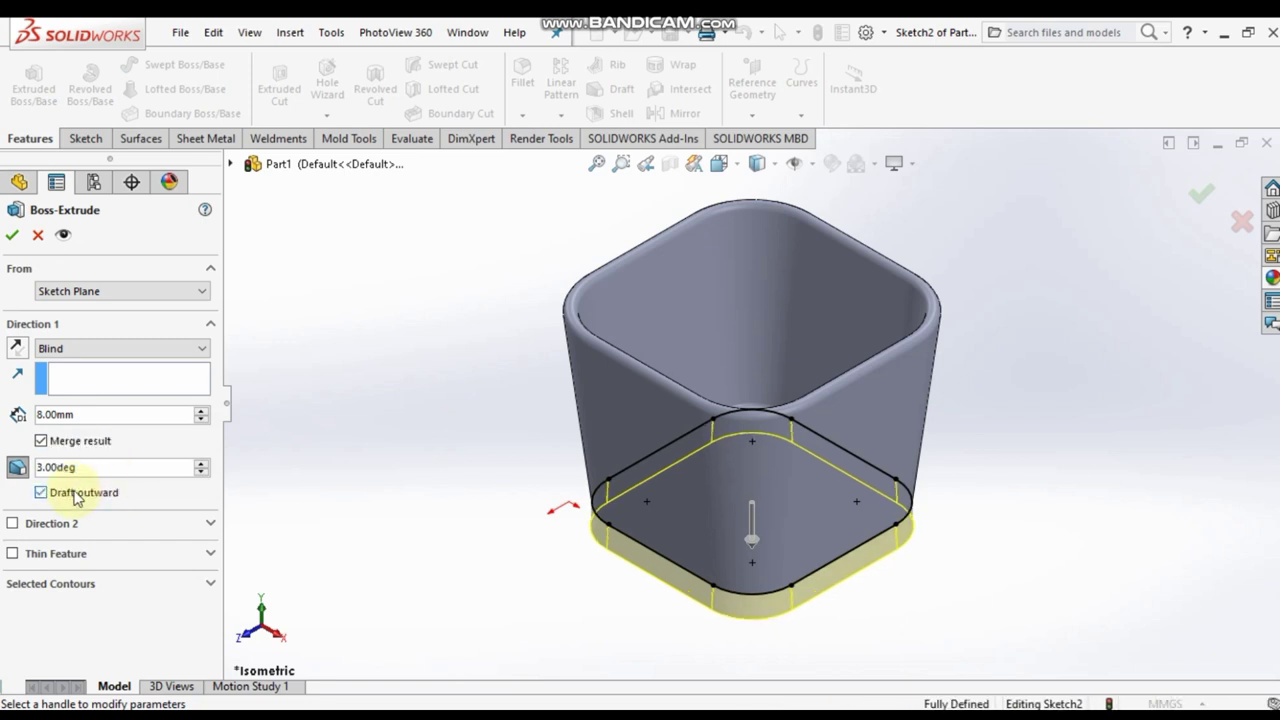
{"action": "left_click", "coordinate": [14, 234]}
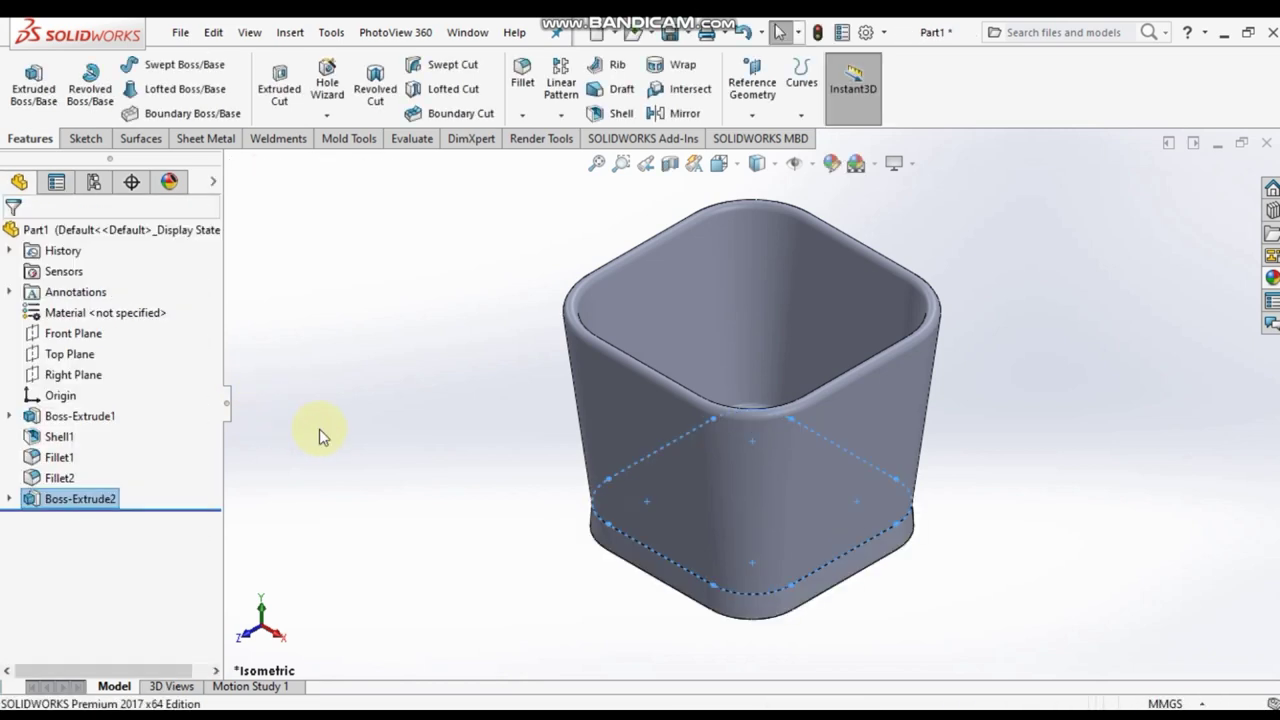
{"action": "left_click", "coordinate": [320, 429]}
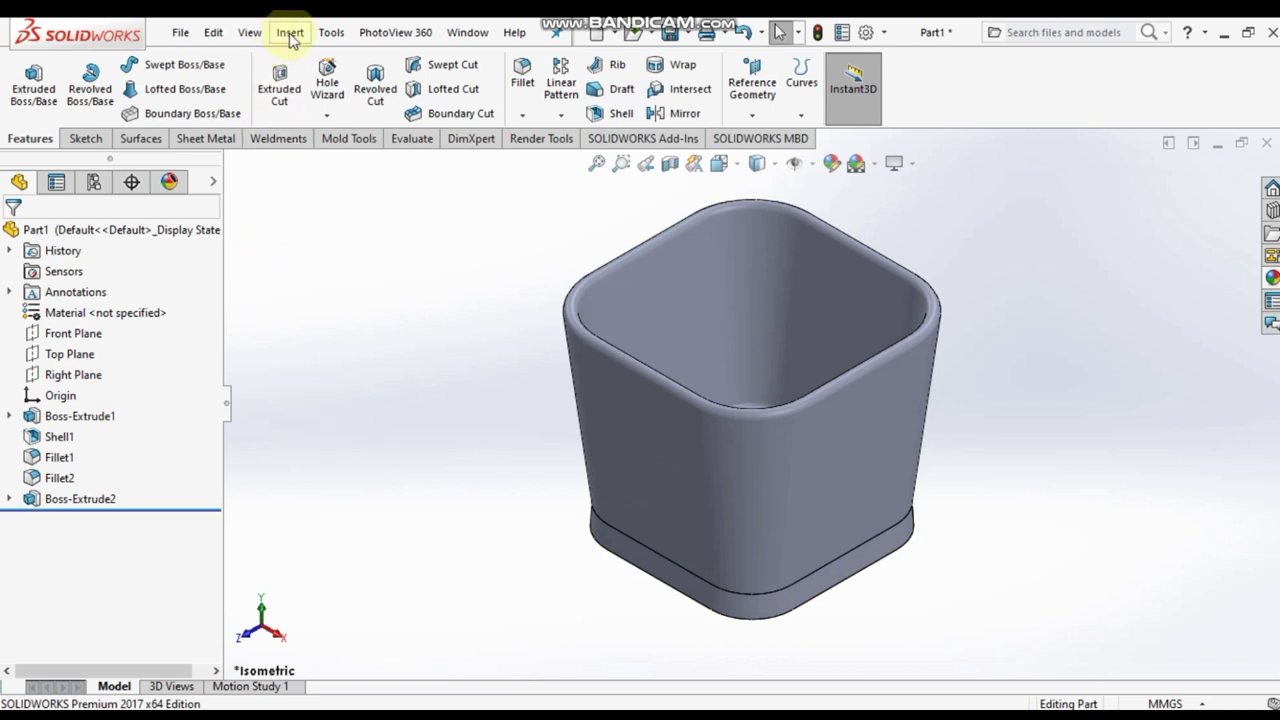
Add Dome1 to the cup's bottom face with a 5 mm depth, reversed to curve inward.
{"action": "left_click", "coordinate": [290, 34]}
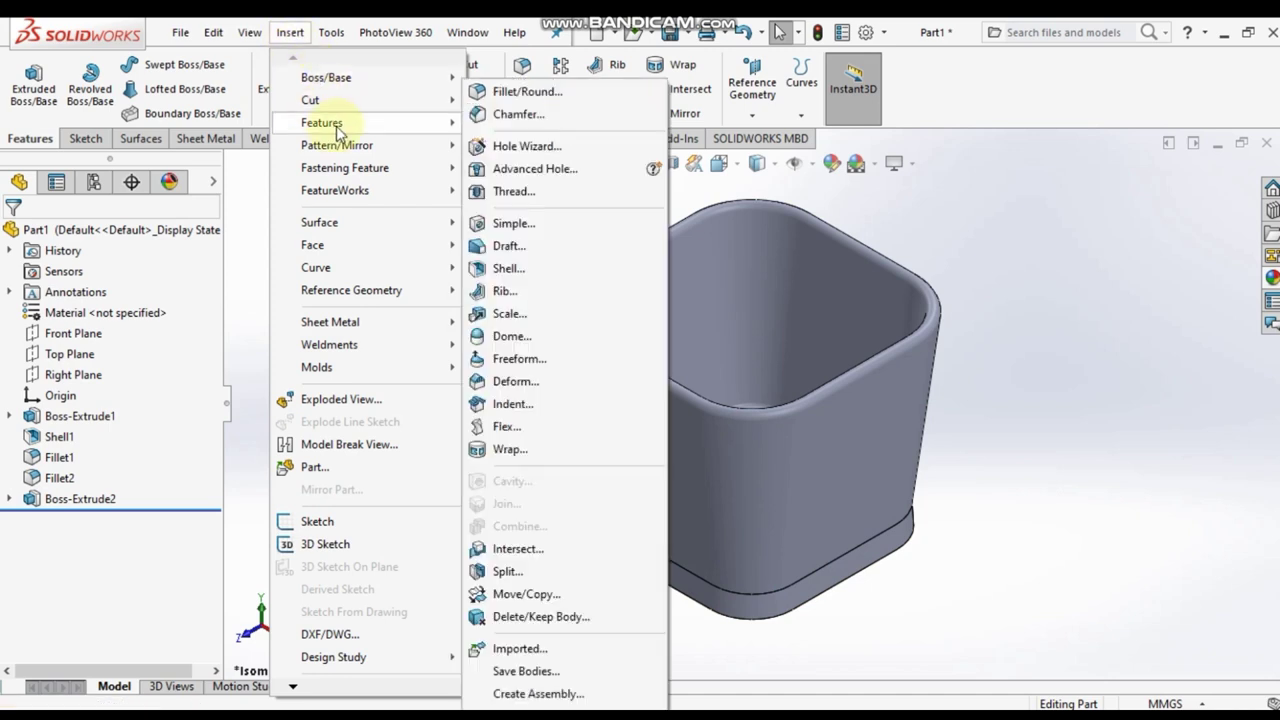
{"action": "left_click", "coordinate": [512, 338]}
{"action": "middle_click_drag", "start_coordinate": [776, 556], "coordinate": [767, 497]}
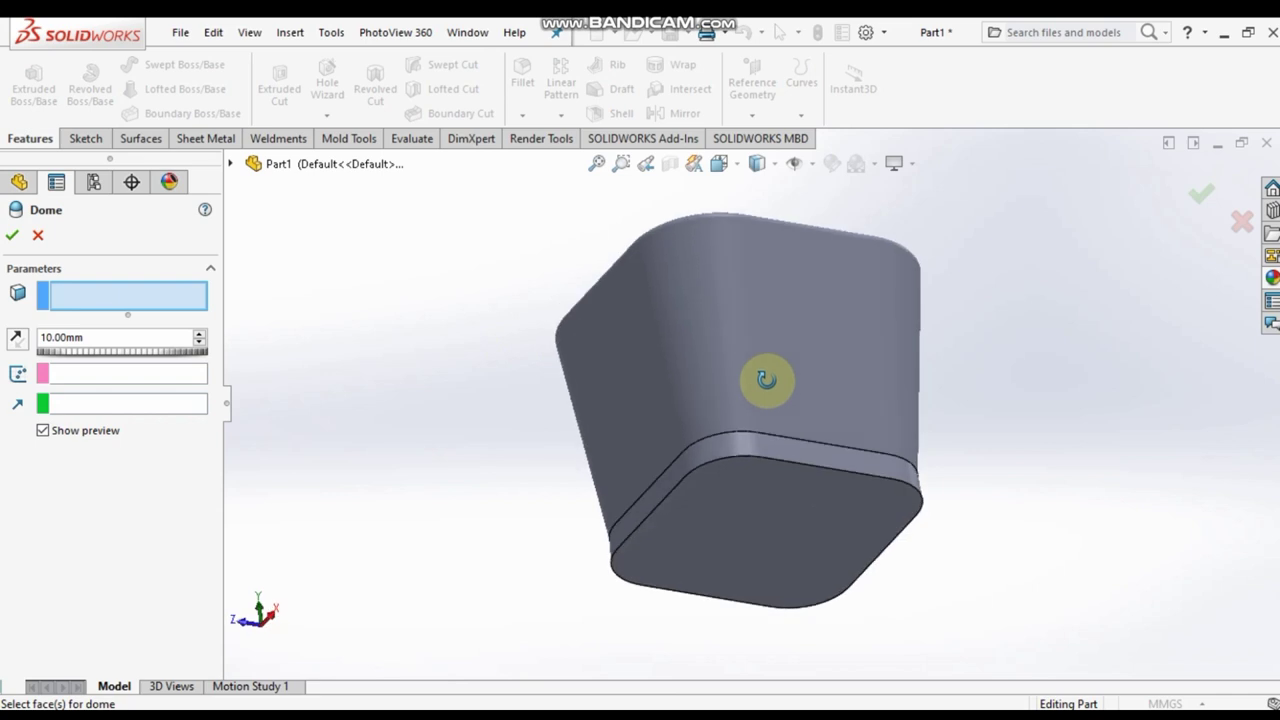
{"action": "left_click", "coordinate": [767, 506]}
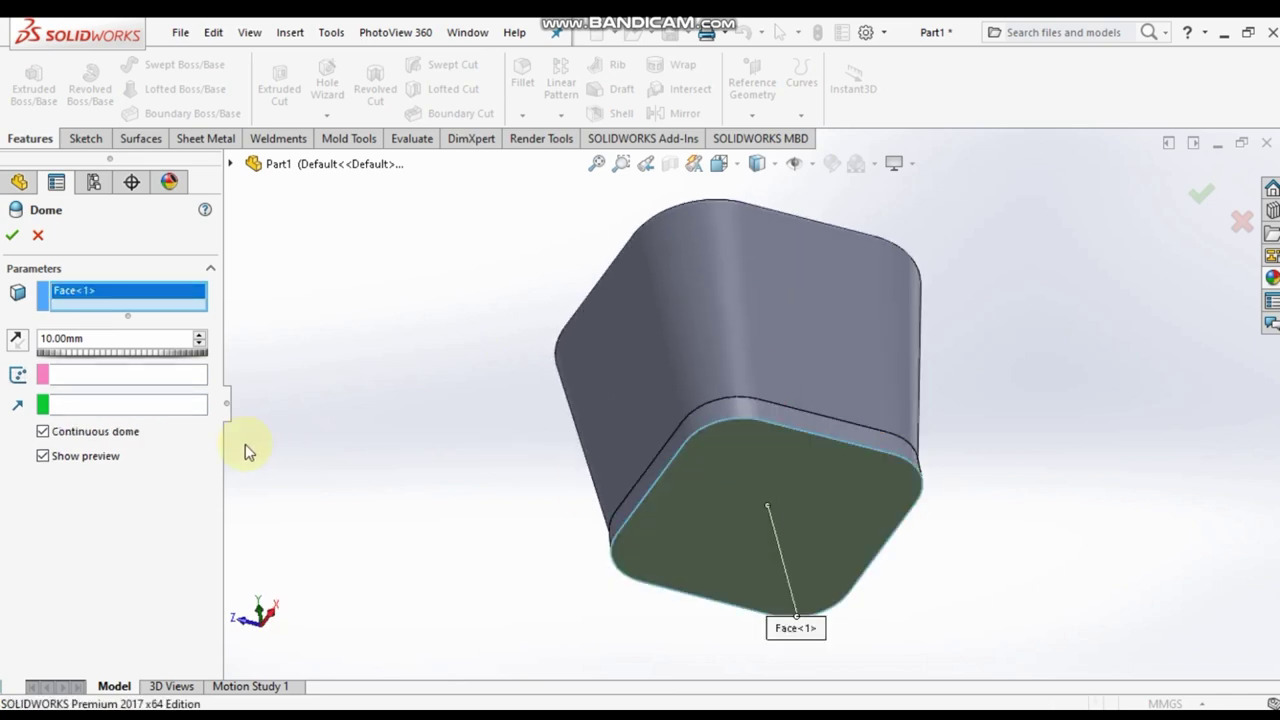
{"action": "left_click_drag", "start_coordinate": [104, 342], "coordinate": [50, 342]}
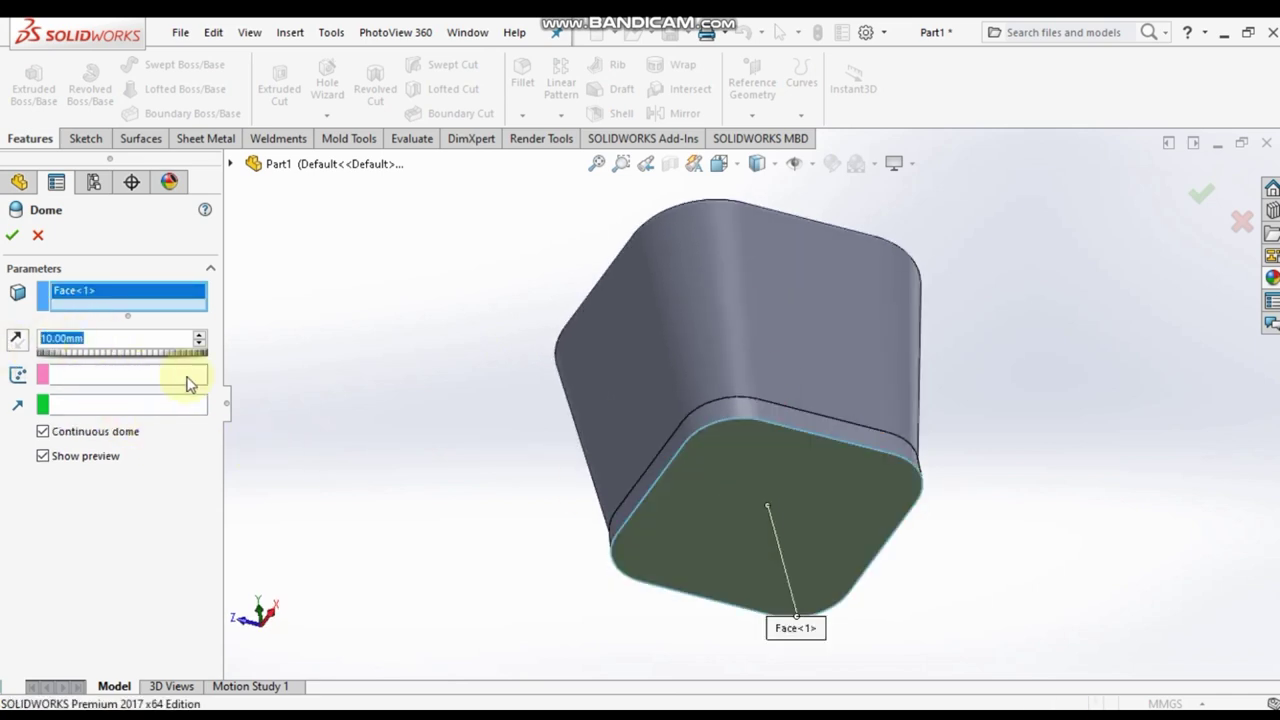
{"action": "type", "text": "5"}
{"action": "key", "text": "Return"}
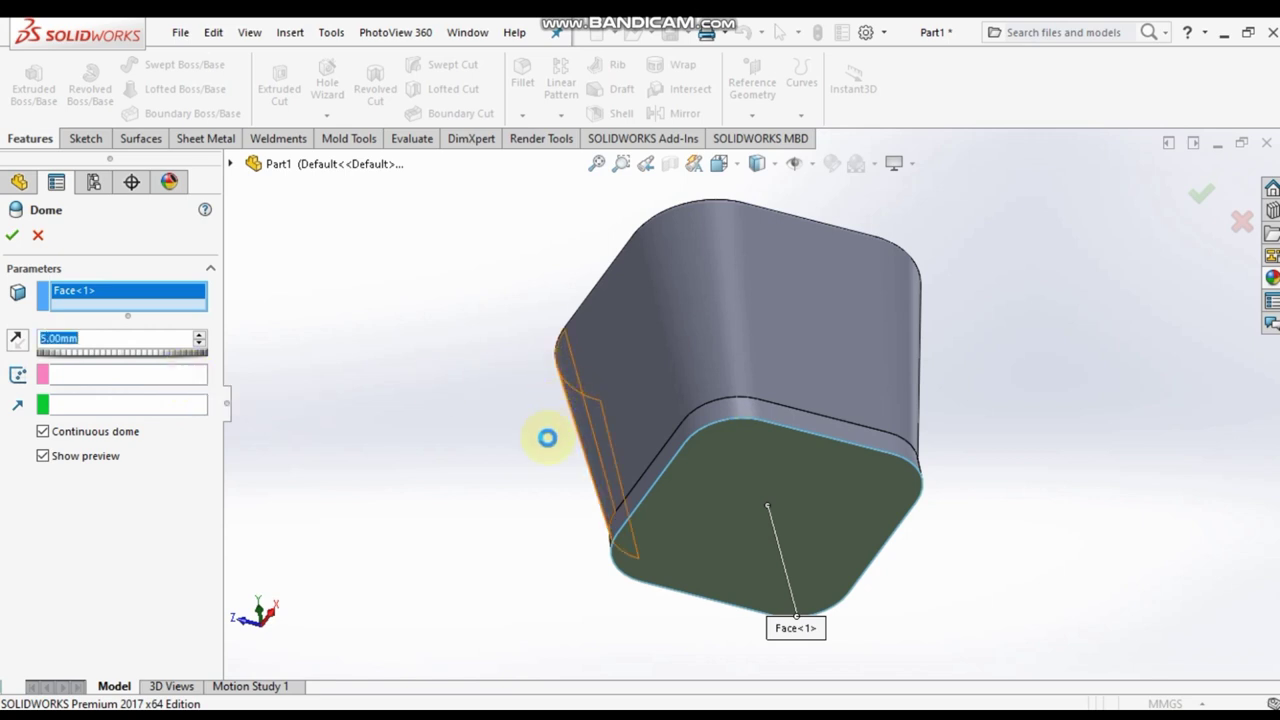
{"action": "left_click", "coordinate": [12, 339]}
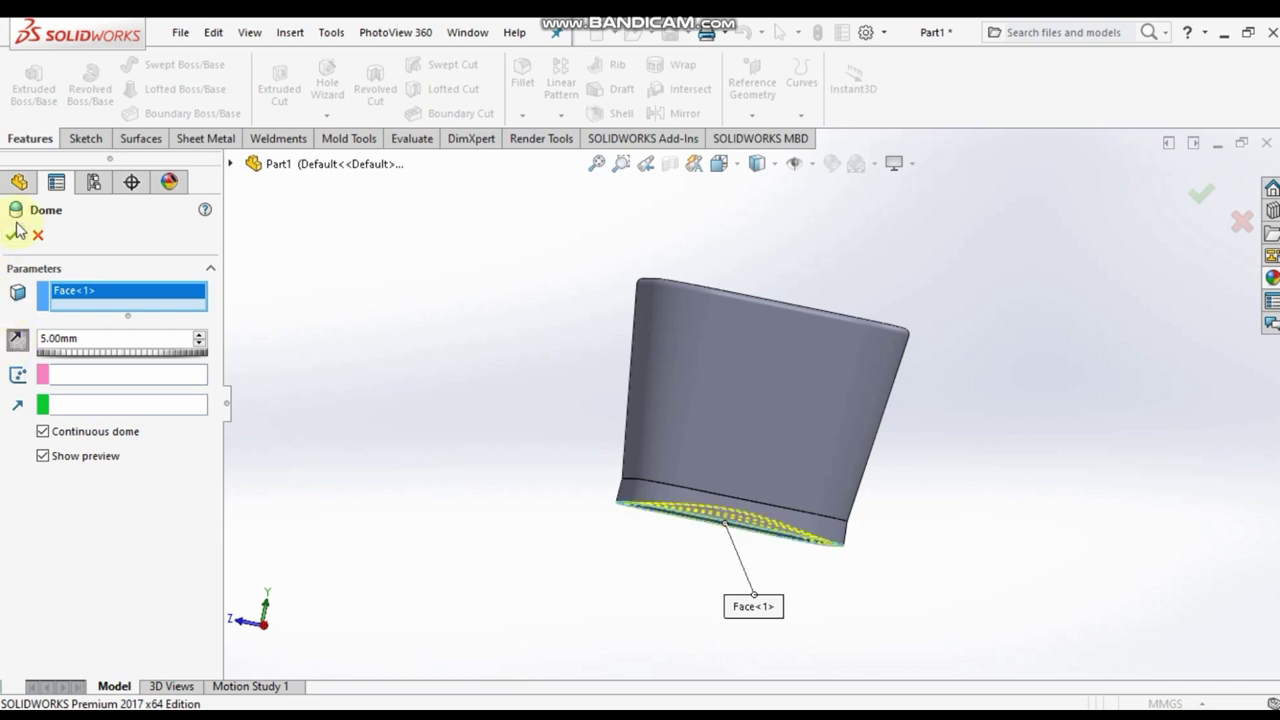
{"action": "left_click", "coordinate": [14, 230]}
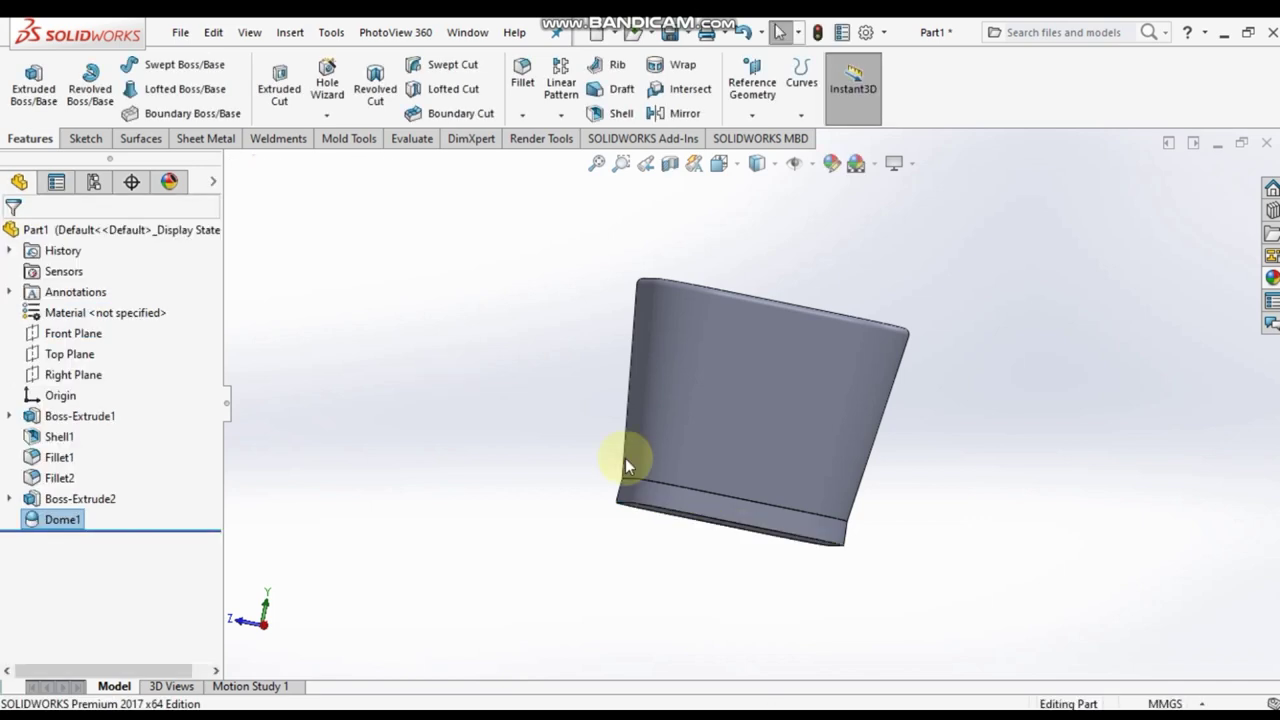
{"action": "middle_click_drag", "start_coordinate": [697, 433], "coordinate": [745, 333]}
{"action": "mouse_move", "coordinate": [893, 301]}
{"action": "middle_mouse_down"}
{"action": "mouse_move", "coordinate": [903, 294]}
{"action": "mouse_move", "coordinate": [743, 531]}
{"action": "mouse_move", "coordinate": [871, 680]}
{"action": "mouse_move", "coordinate": [784, 606]}
{"action": "mouse_move", "coordinate": [737, 591]}
{"action": "middle_mouse_up"}
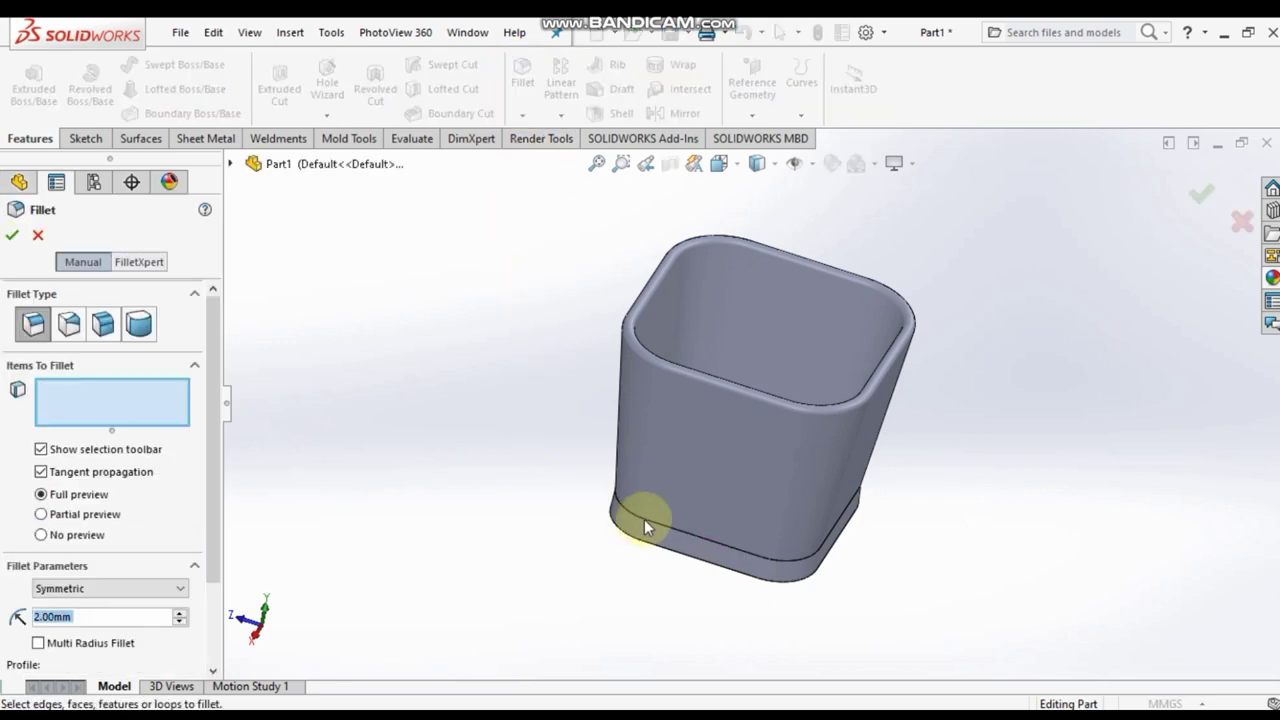
Round the base's bottom edge loop with a 2 mm fillet.
{"action": "left_click", "coordinate": [658, 547]}
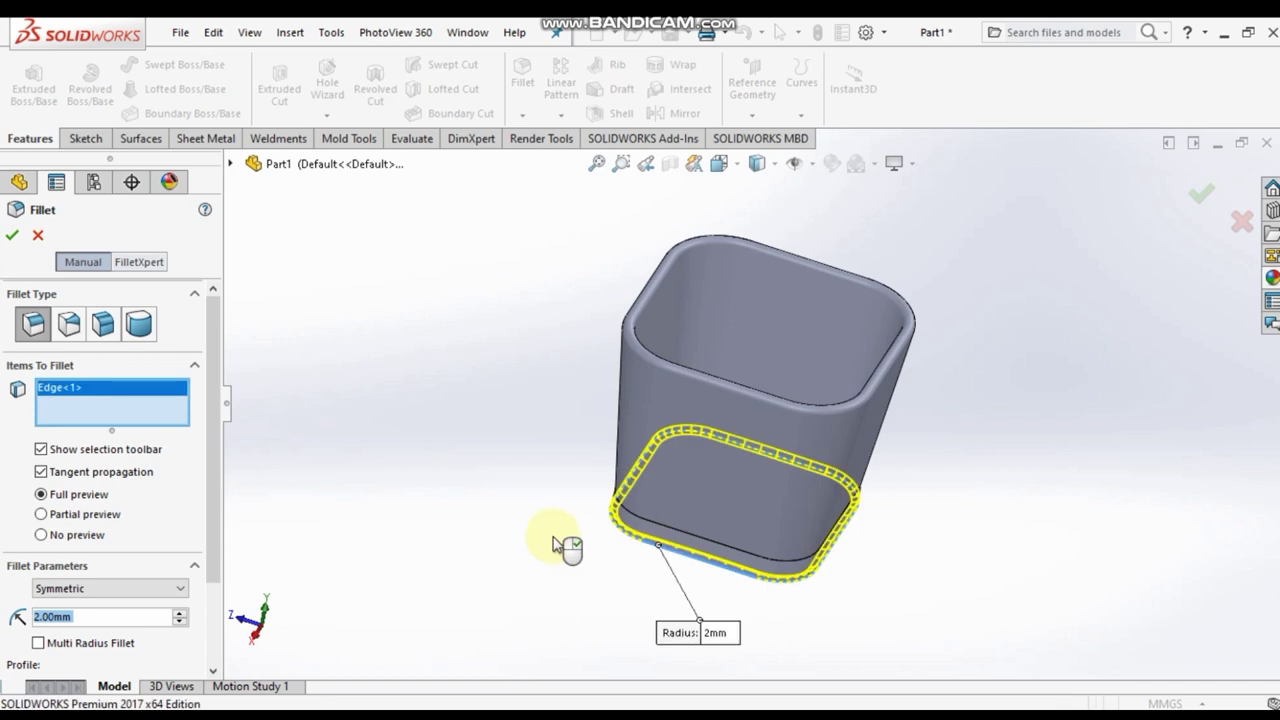
{"action": "mouse_move", "coordinate": [679, 507]}
{"action": "middle_mouse_down"}
{"action": "mouse_move", "coordinate": [683, 400]}
{"action": "mouse_move", "coordinate": [703, 349]}
{"action": "mouse_move", "coordinate": [700, 397]}
{"action": "middle_mouse_up"}
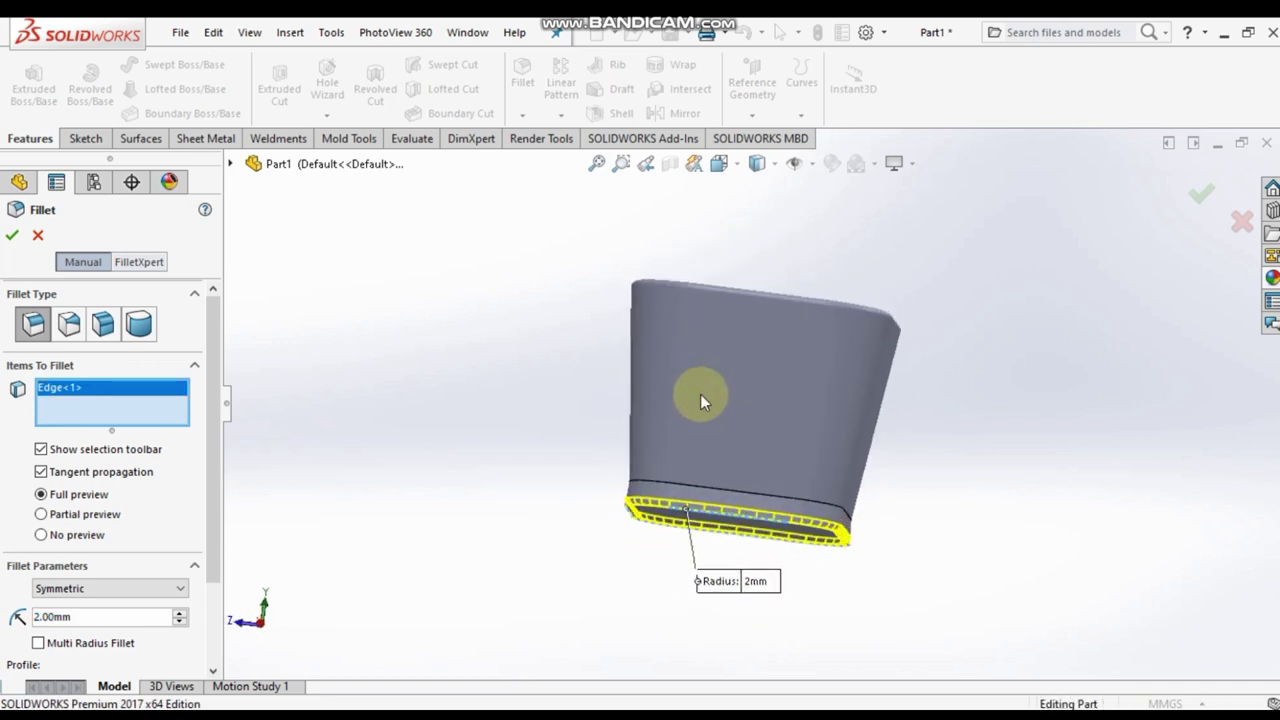
{"action": "left_click", "coordinate": [12, 237]}
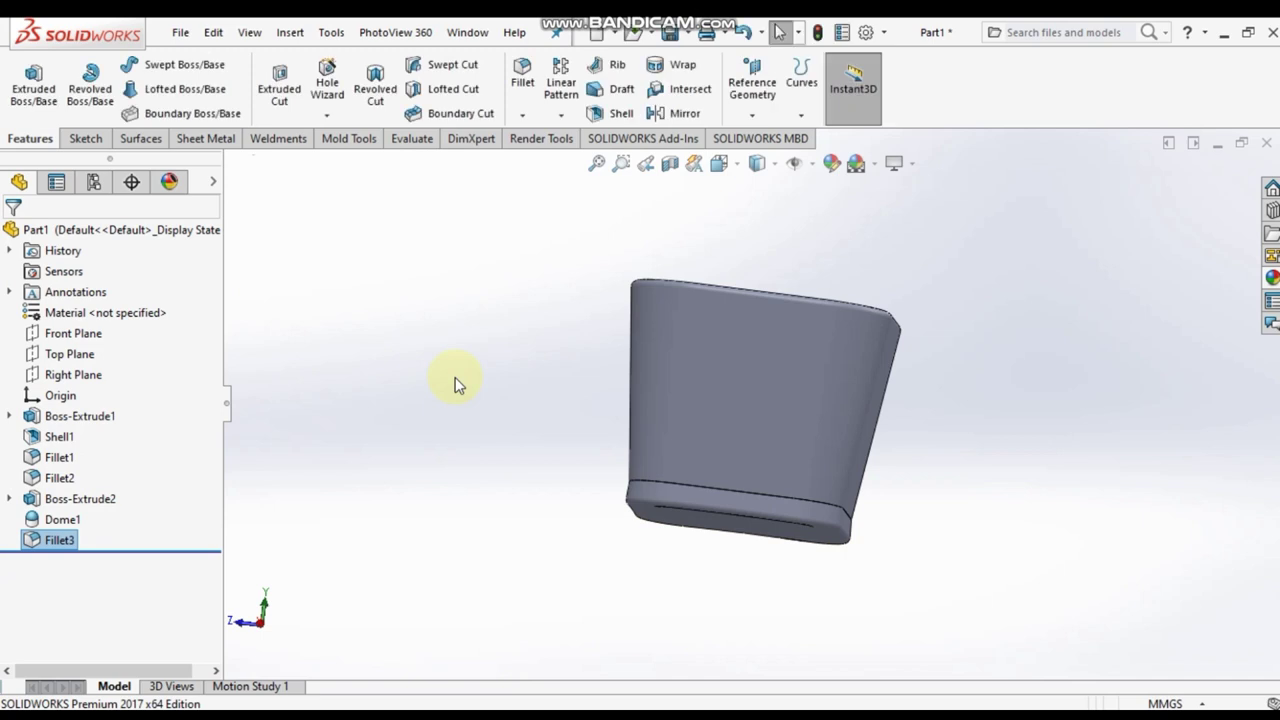
Tilt the isometric view to look inside and select the cup's inner floor face.
{"action": "key", "text": "ctrl+7"}
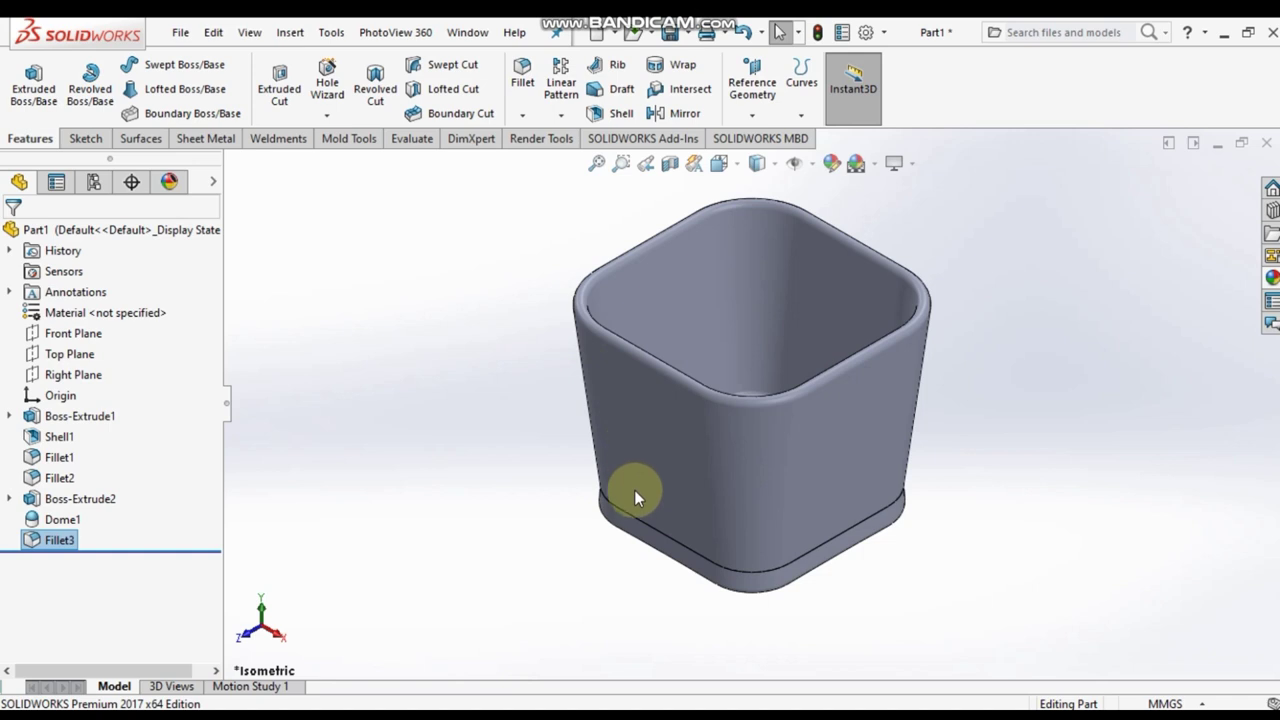
{"action": "key", "text": "Down"}
{"action": "key", "text": "Down"}
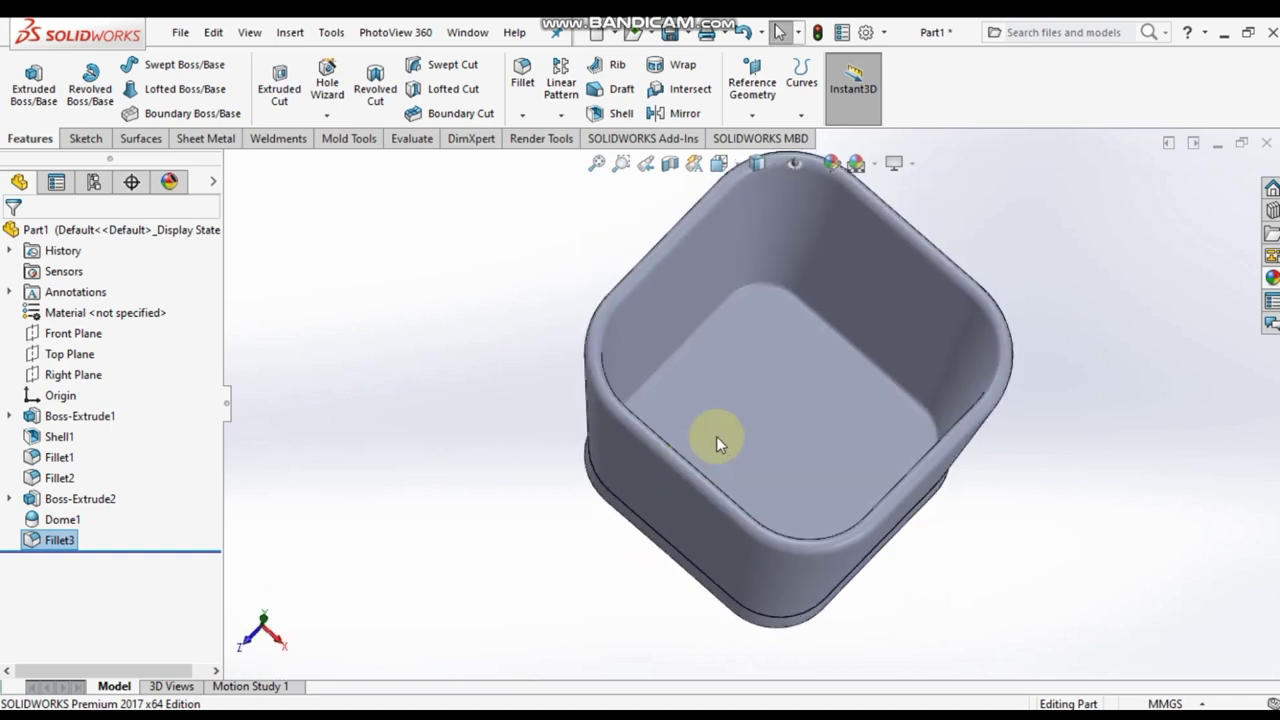
{"action": "left_click", "coordinate": [725, 430]}
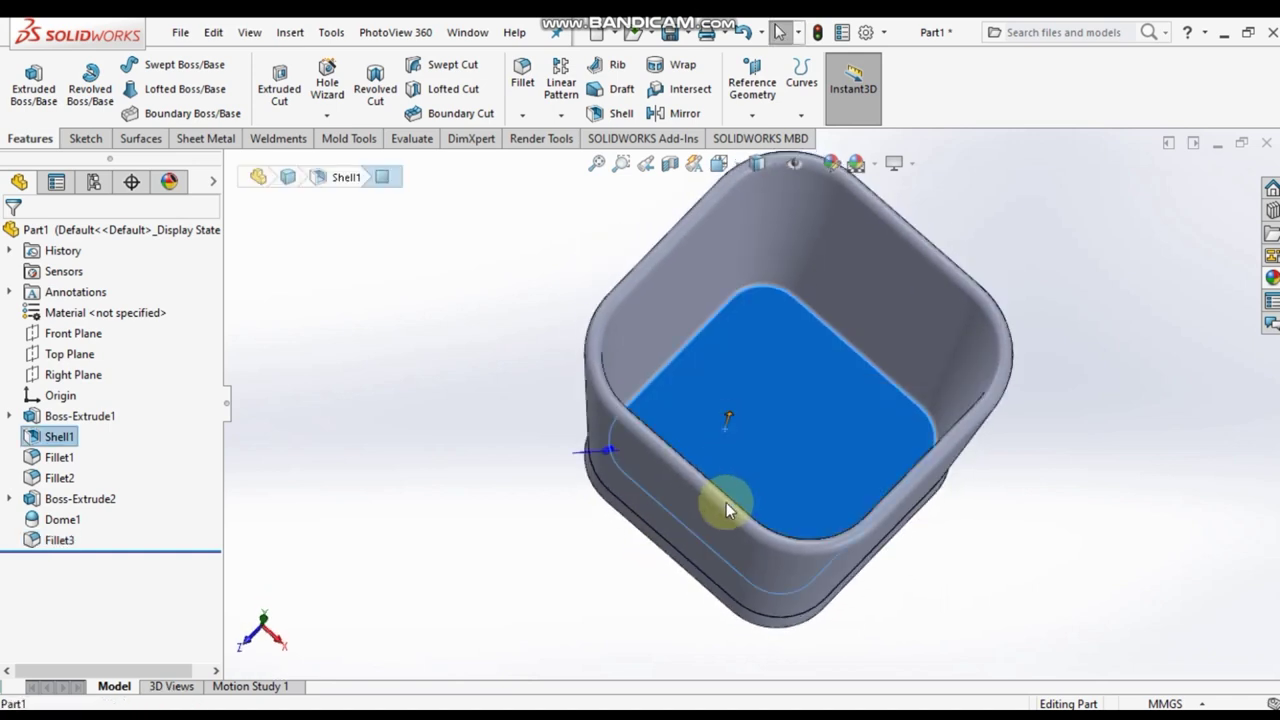
{"action": "middle_click_drag", "start_coordinate": [726, 502], "coordinate": [712, 369]}
Create Plane1 parallel to the inner floor face at a 30 mm offset.
{"action": "left_click", "coordinate": [752, 82]}
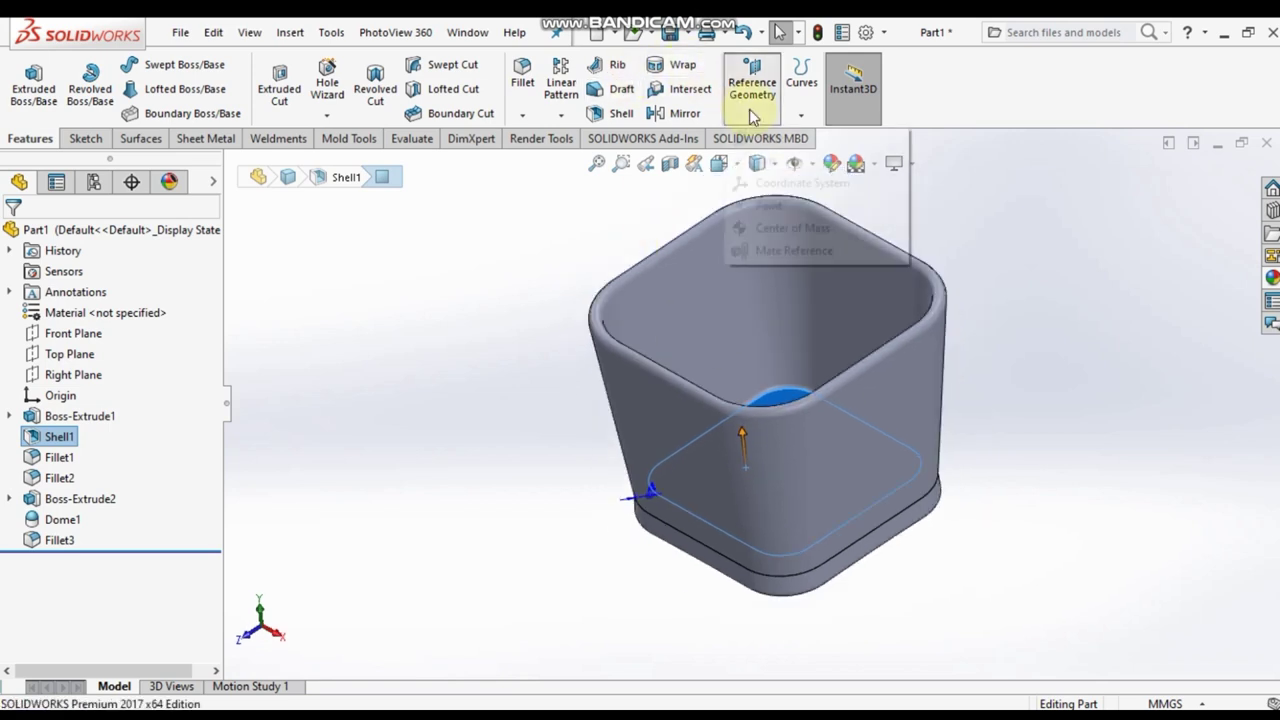
{"action": "left_click", "coordinate": [770, 140]}
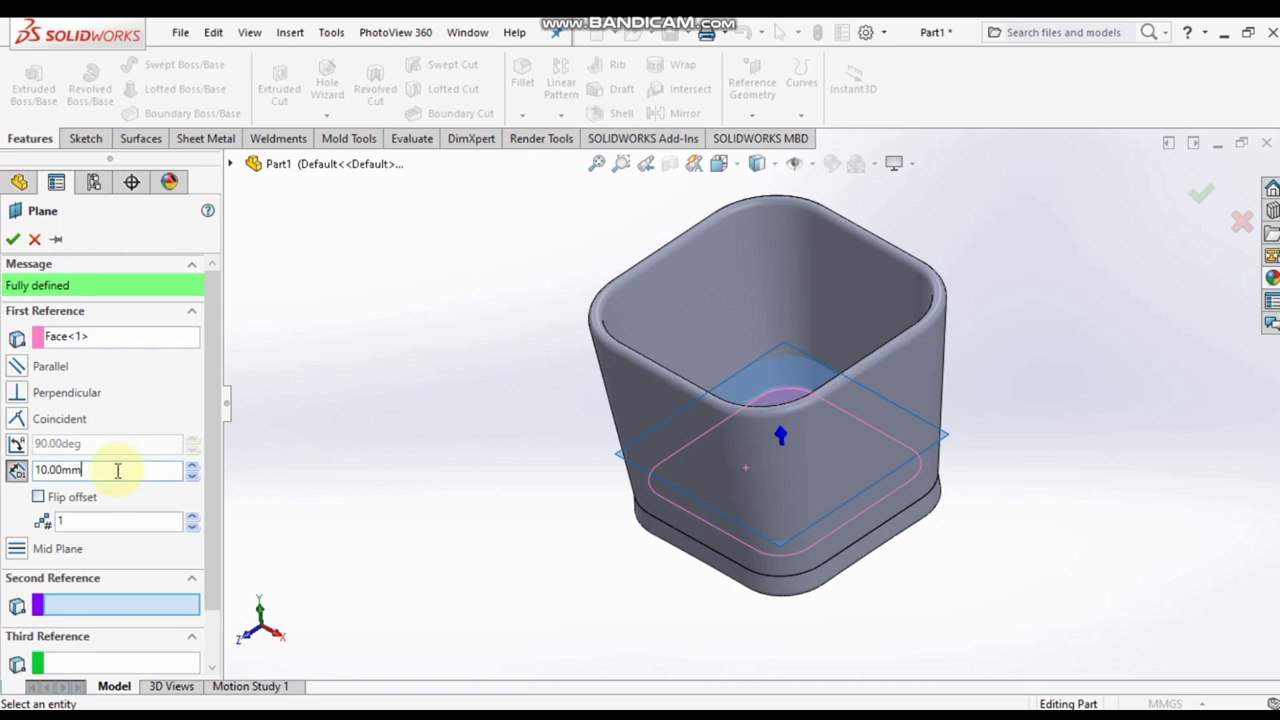
{"action": "type", "text": "30"}
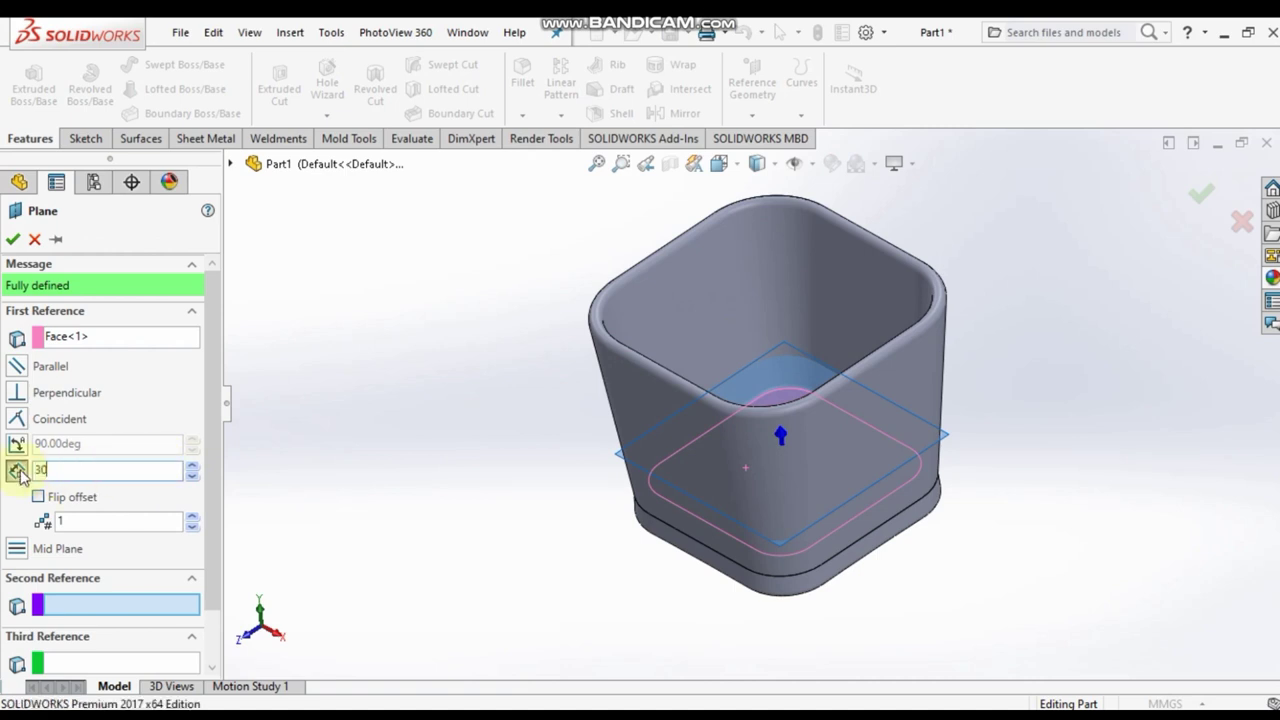
{"action": "key", "text": "Return"}
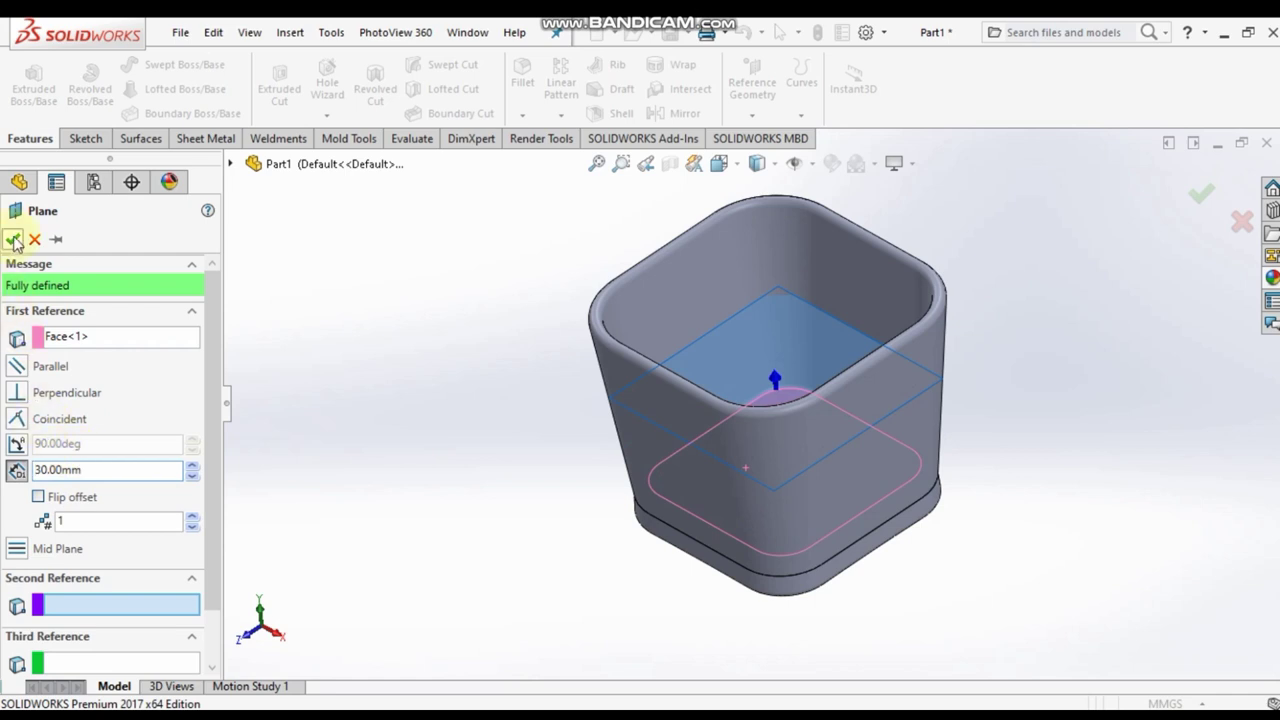
{"action": "left_click", "coordinate": [13, 240]}
{"action": "mouse_move", "coordinate": [532, 375]}
{"action": "middle_mouse_down"}
{"action": "mouse_move", "coordinate": [644, 239]}
{"action": "mouse_move", "coordinate": [663, 366]}
{"action": "mouse_move", "coordinate": [646, 270]}
{"action": "middle_mouse_up"}
{"action": "key", "text": "ctrl+7"}
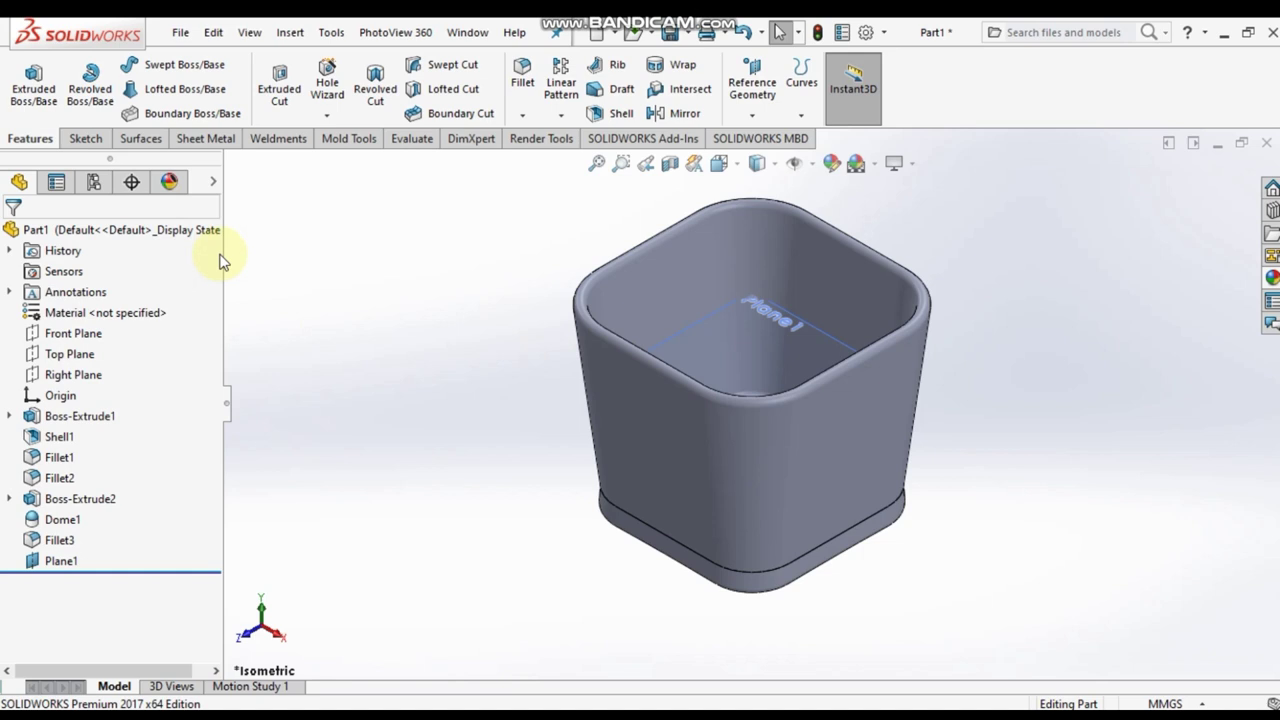
Create an Intersection Curve sketch of Part1 cut by Plane1.
{"action": "left_click", "coordinate": [85, 138]}
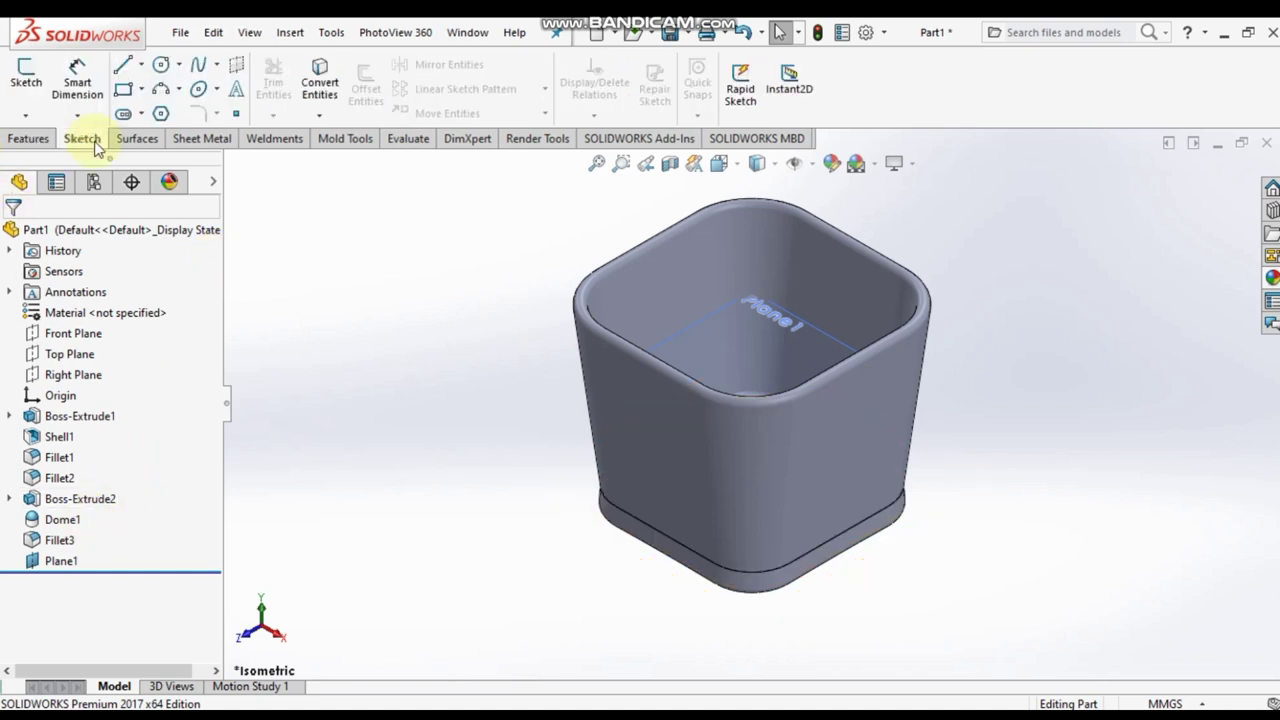
{"action": "left_click", "coordinate": [317, 120]}
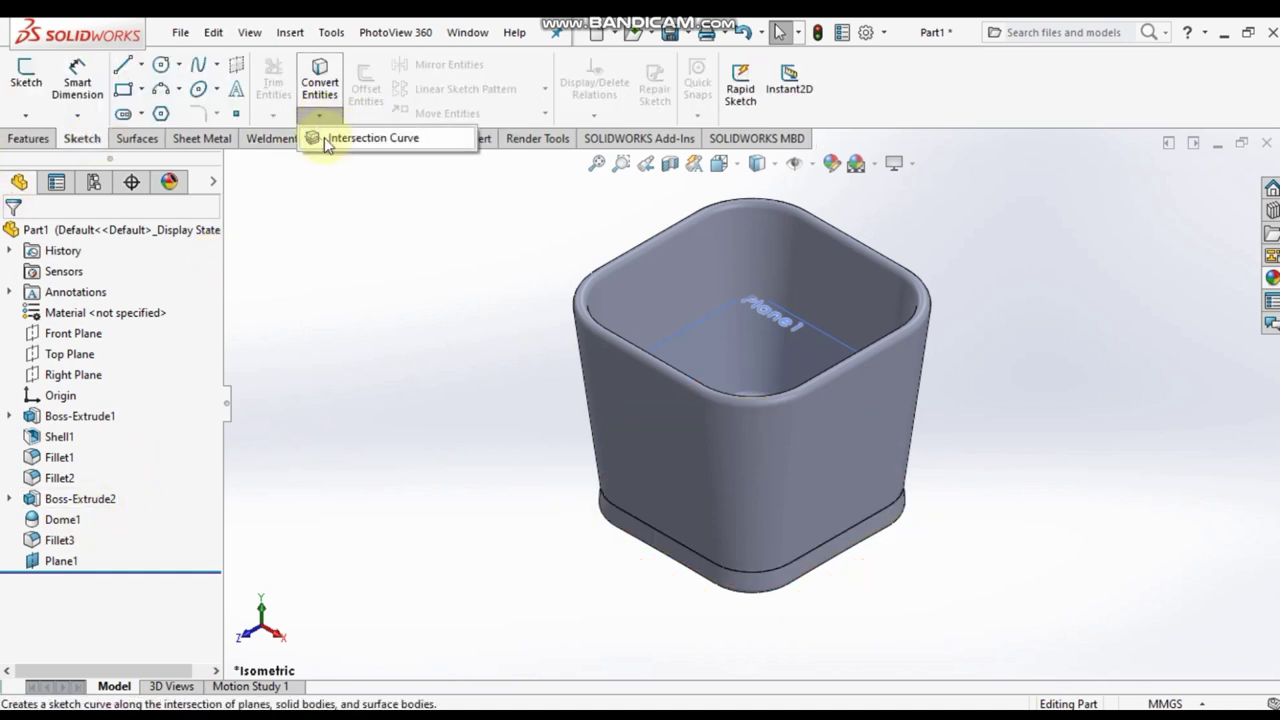
{"action": "left_click", "coordinate": [324, 137]}
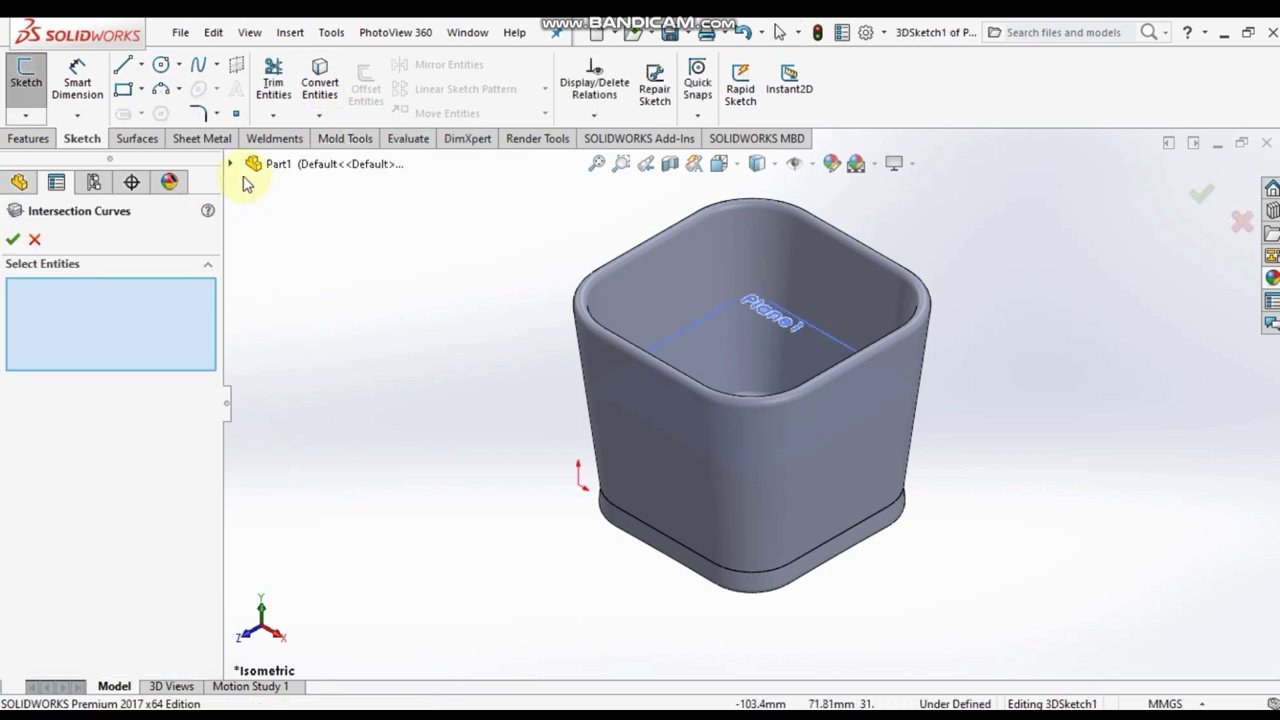
{"action": "left_click", "coordinate": [232, 166]}
{"action": "left_click", "coordinate": [272, 166]}
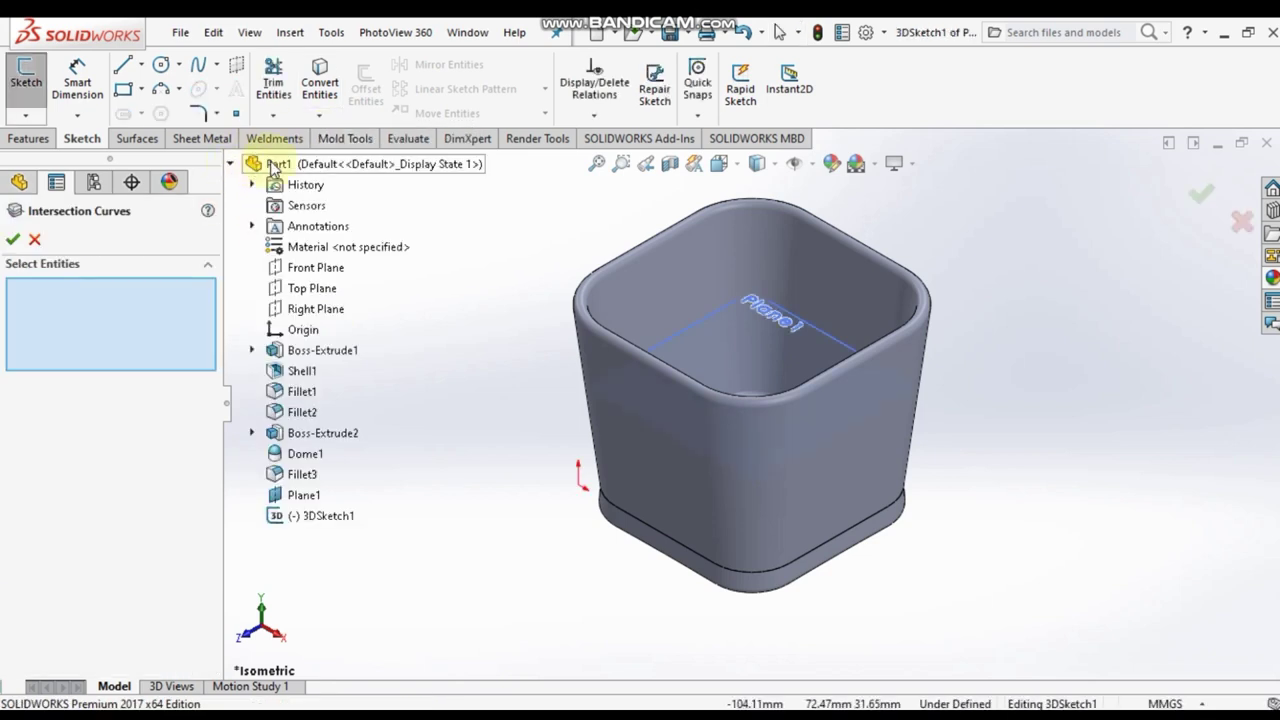
{"action": "left_click", "coordinate": [302, 500]}
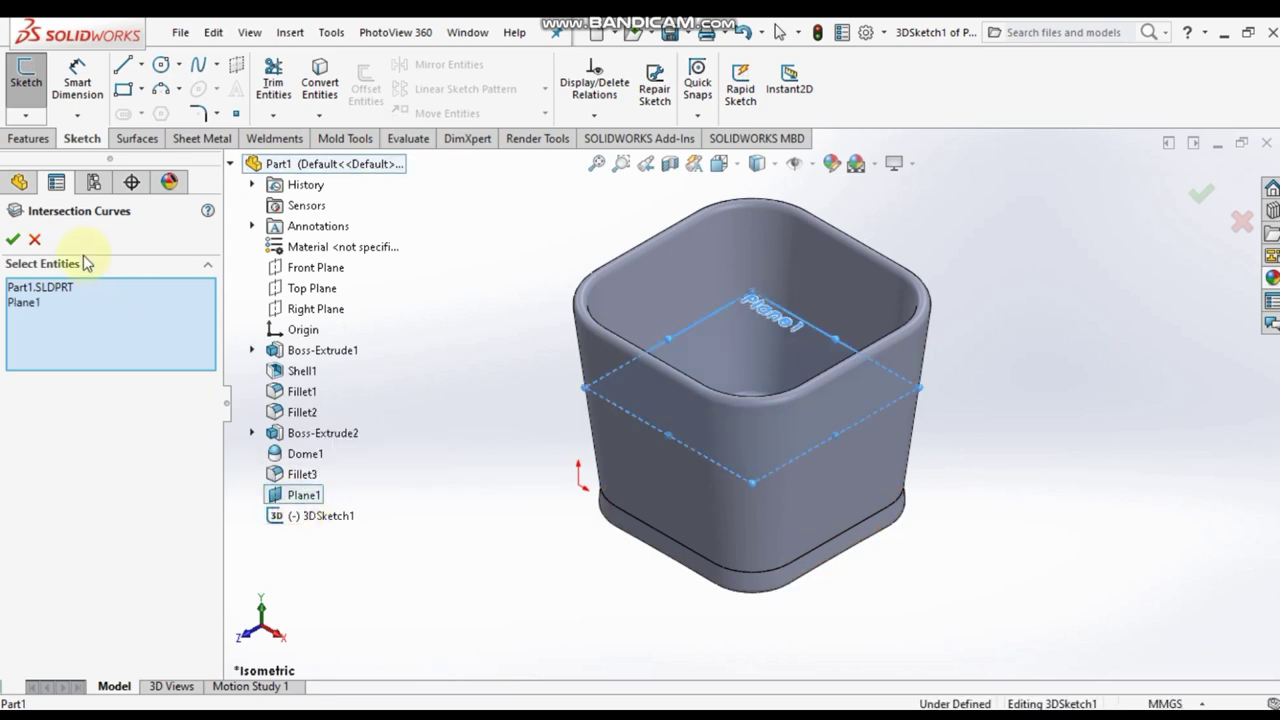
{"action": "left_click", "coordinate": [9, 244]}
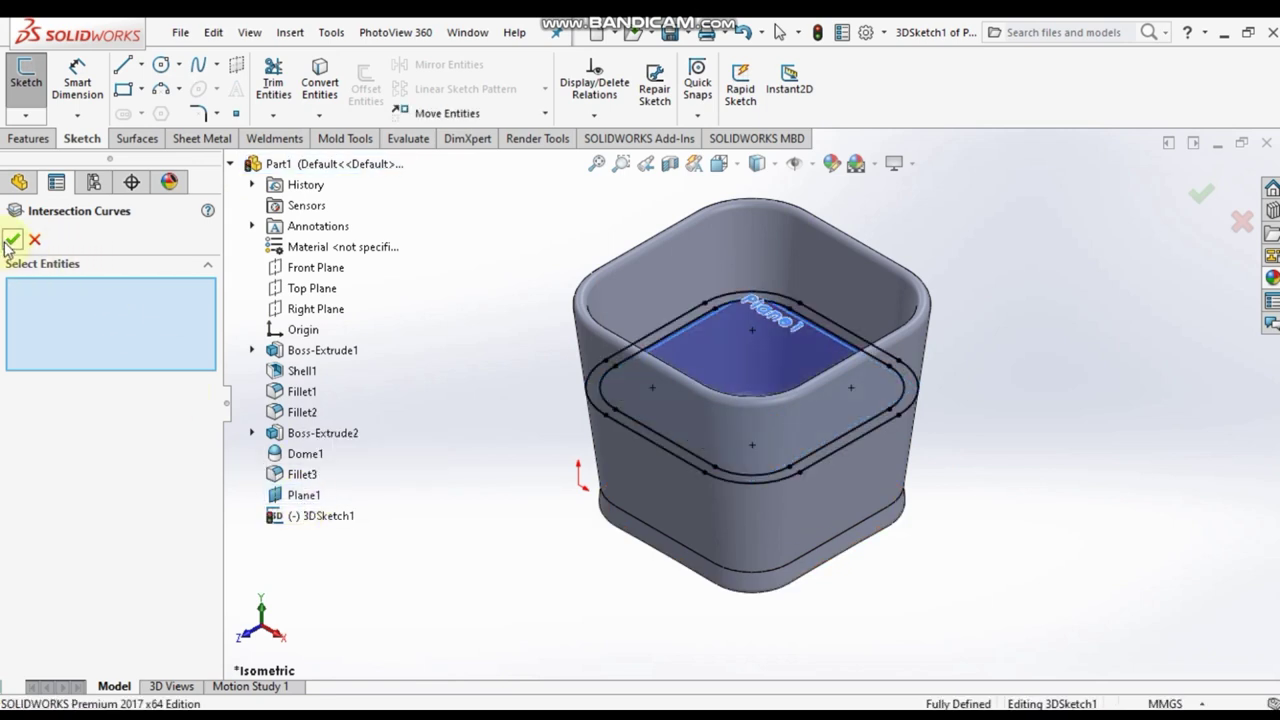
{"action": "left_click", "coordinate": [32, 240]}
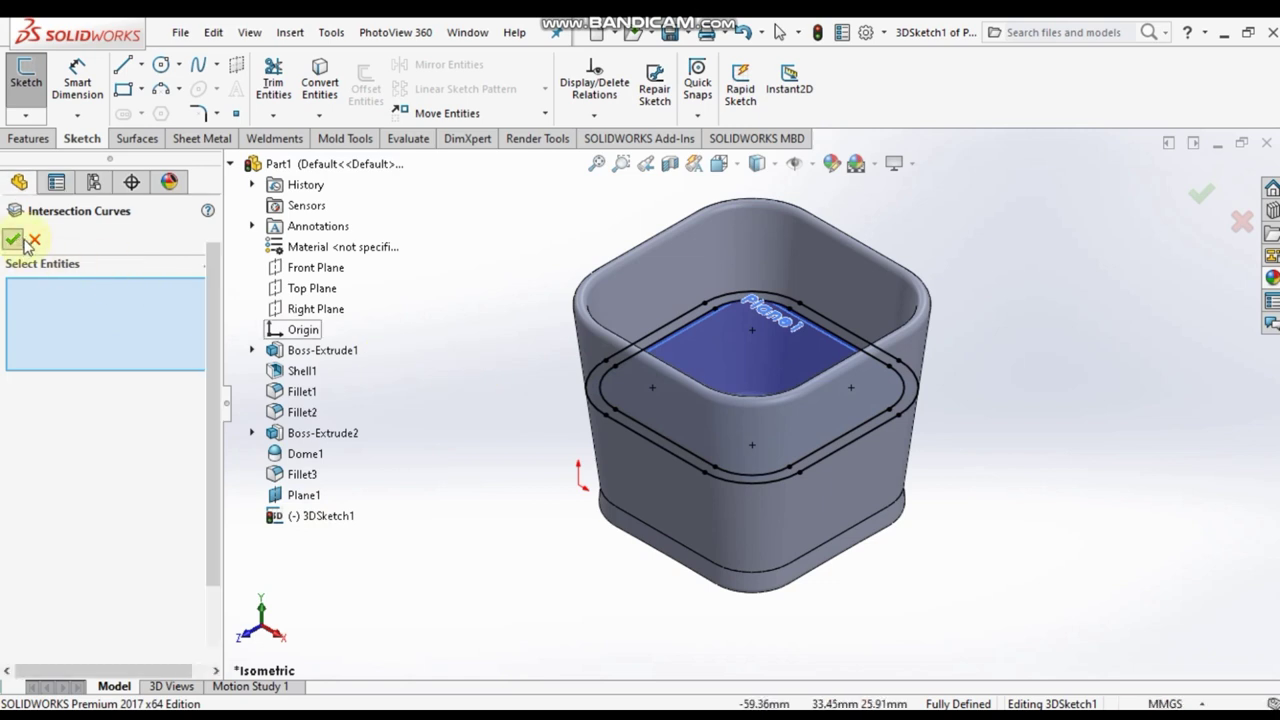
Select the outer loop's lines and corner arcs and remove it, leaving a single loop.
{"action": "left_click", "coordinate": [591, 401]}
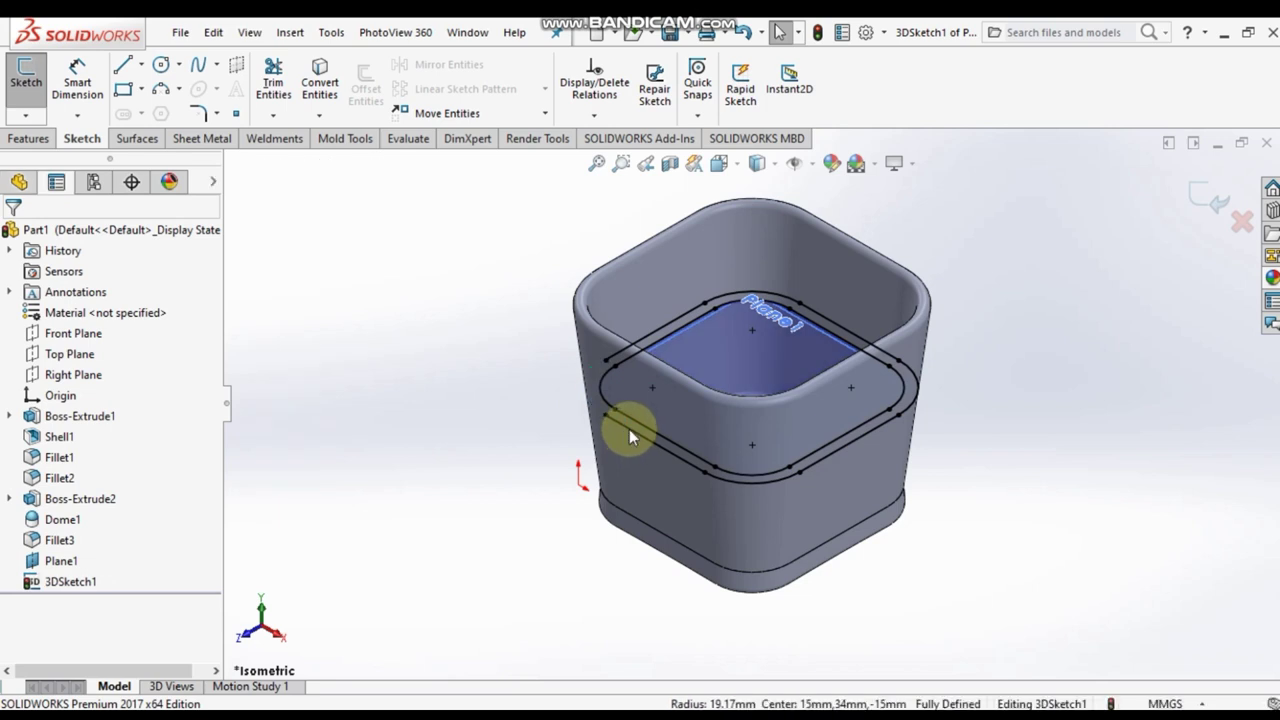
{"action": "left_click", "coordinate": [629, 429]}
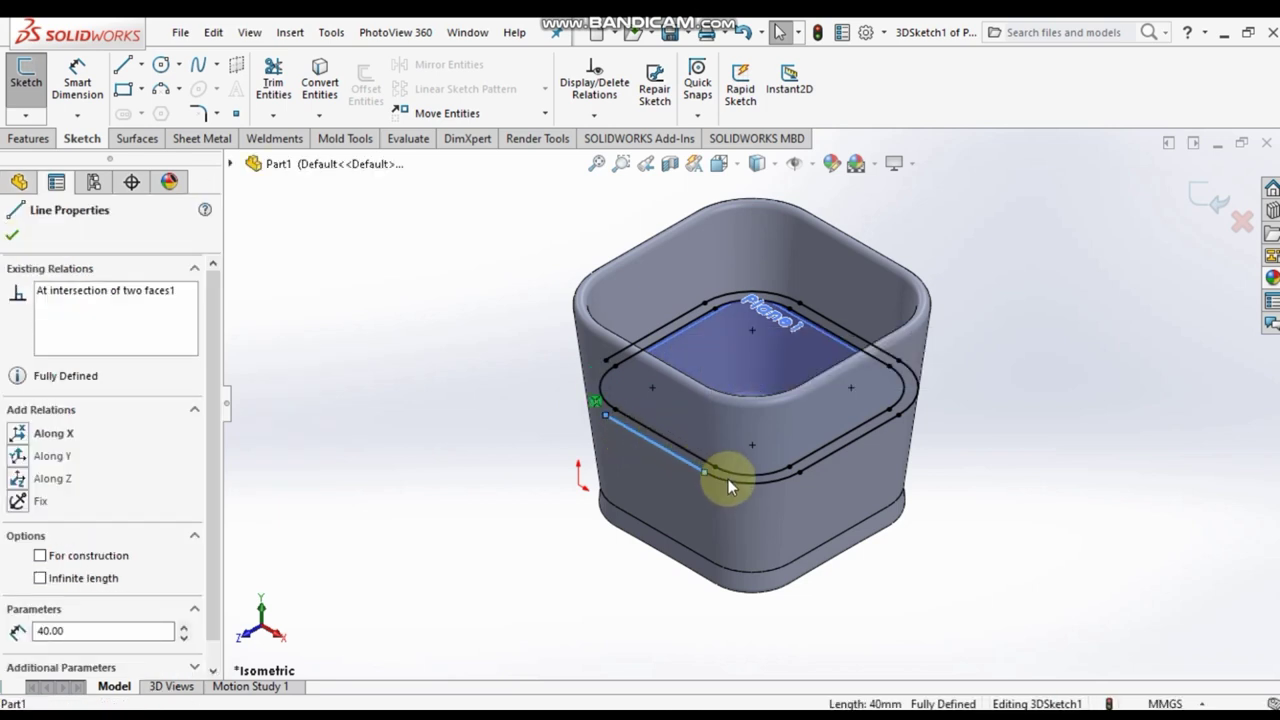
{"action": "left_click", "coordinate": [815, 464], "text": "ctrl"}
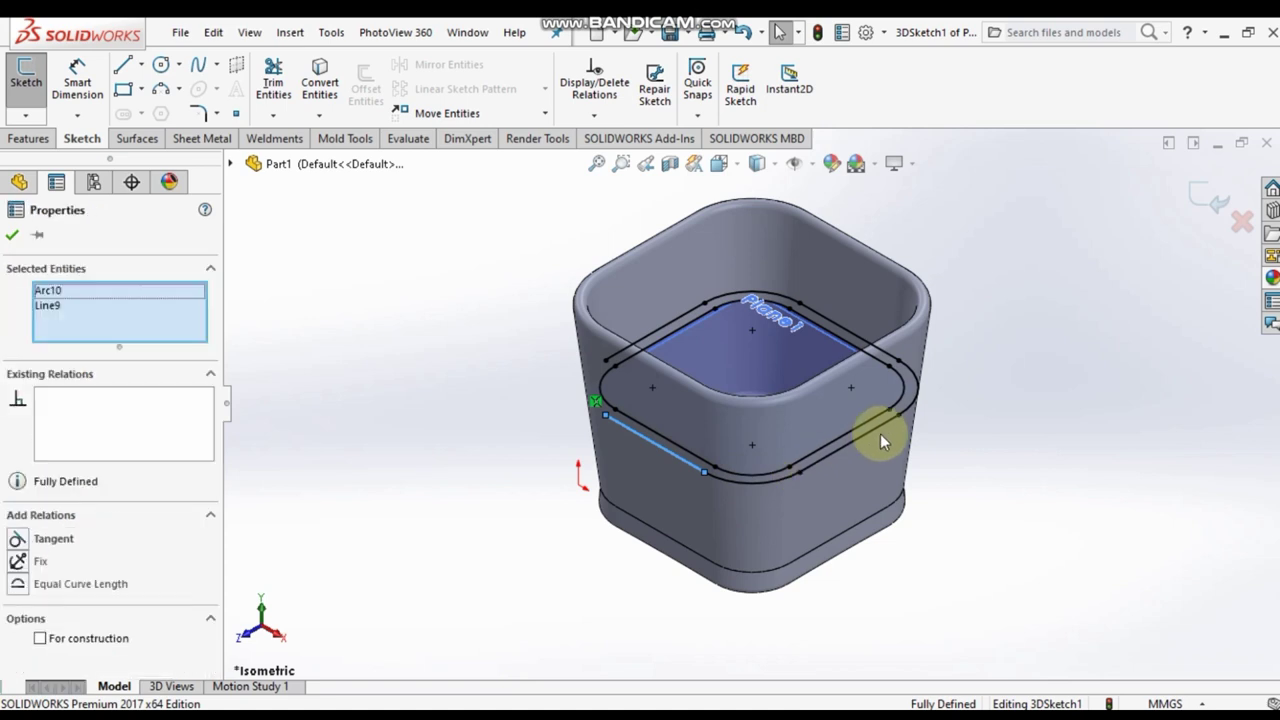
{"action": "left_click", "coordinate": [903, 414], "text": "ctrl"}
{"action": "left_click", "coordinate": [906, 400], "text": "ctrl"}
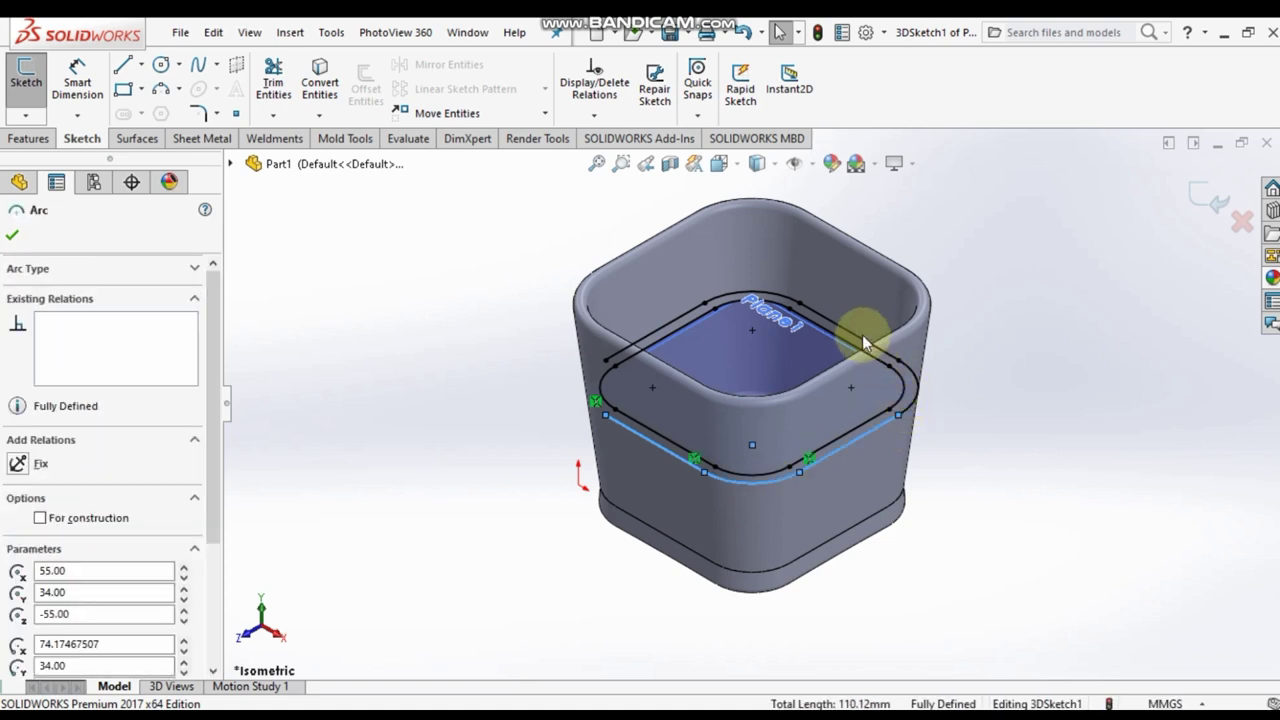
{"action": "left_click", "coordinate": [718, 303]}
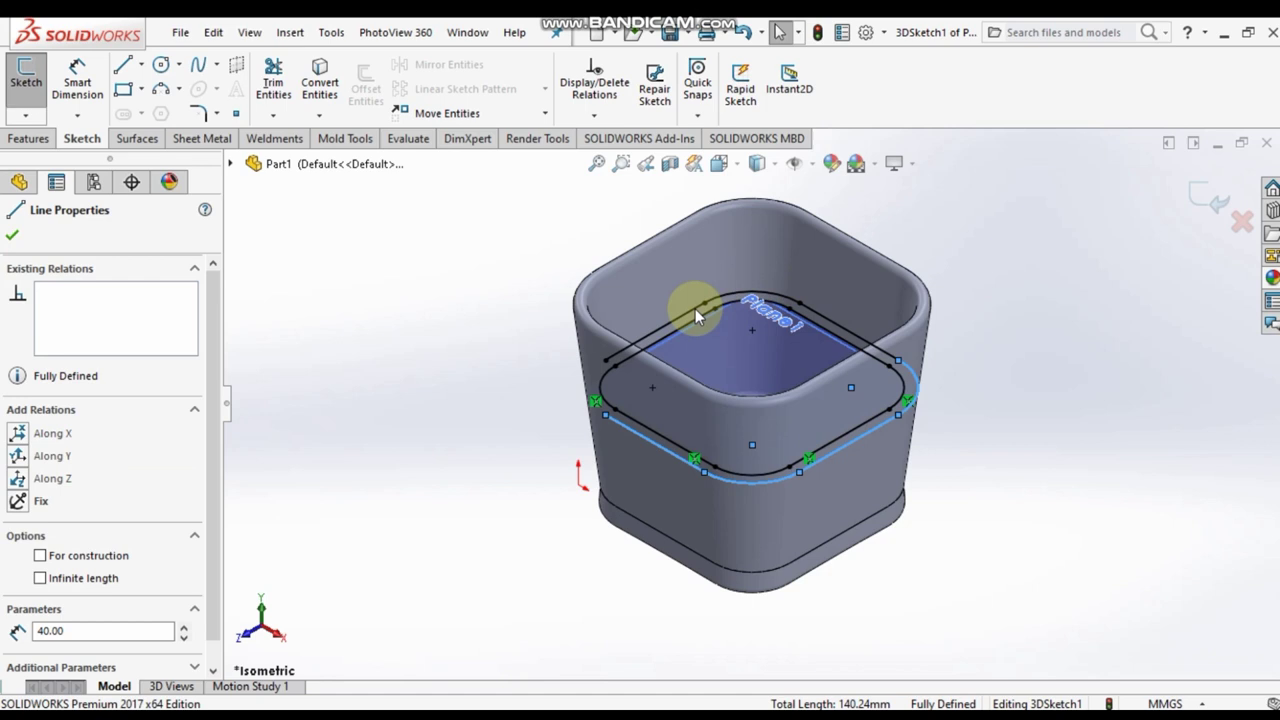
{"action": "left_click", "coordinate": [695, 309], "text": "ctrl"}
{"action": "left_click", "coordinate": [695, 309], "text": "ctrl"}
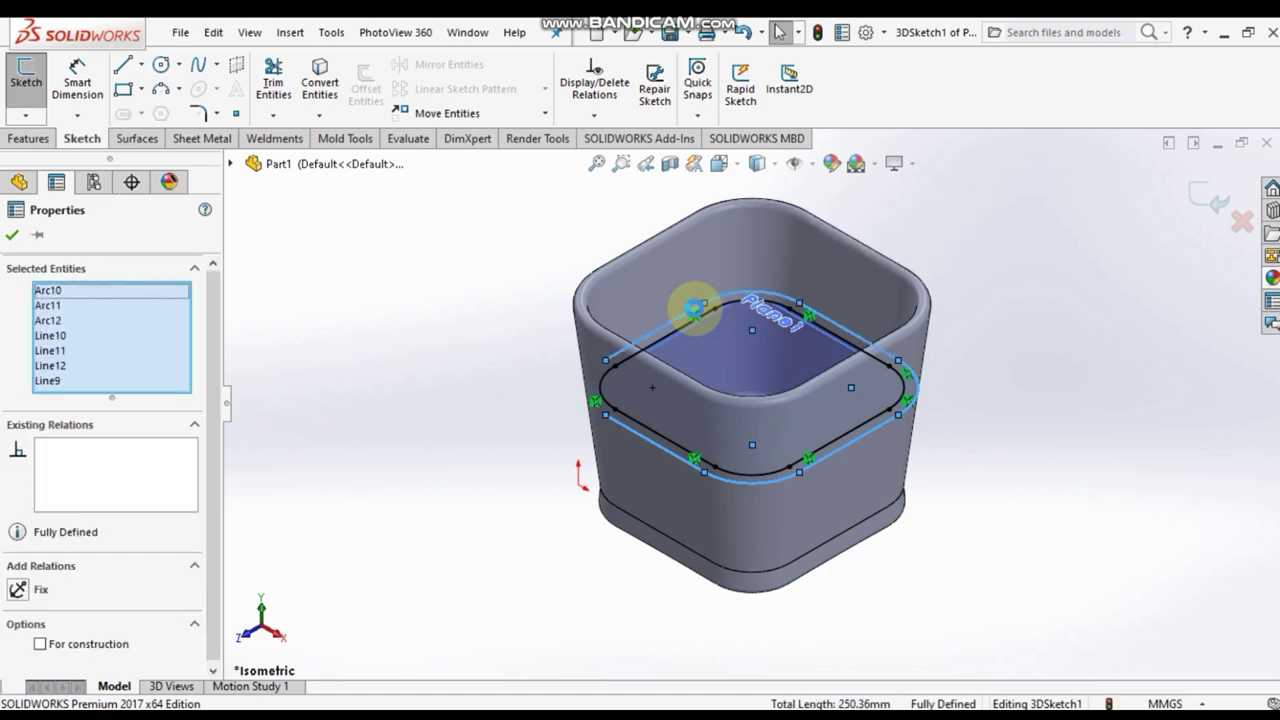
{"action": "key", "text": "Escape"}
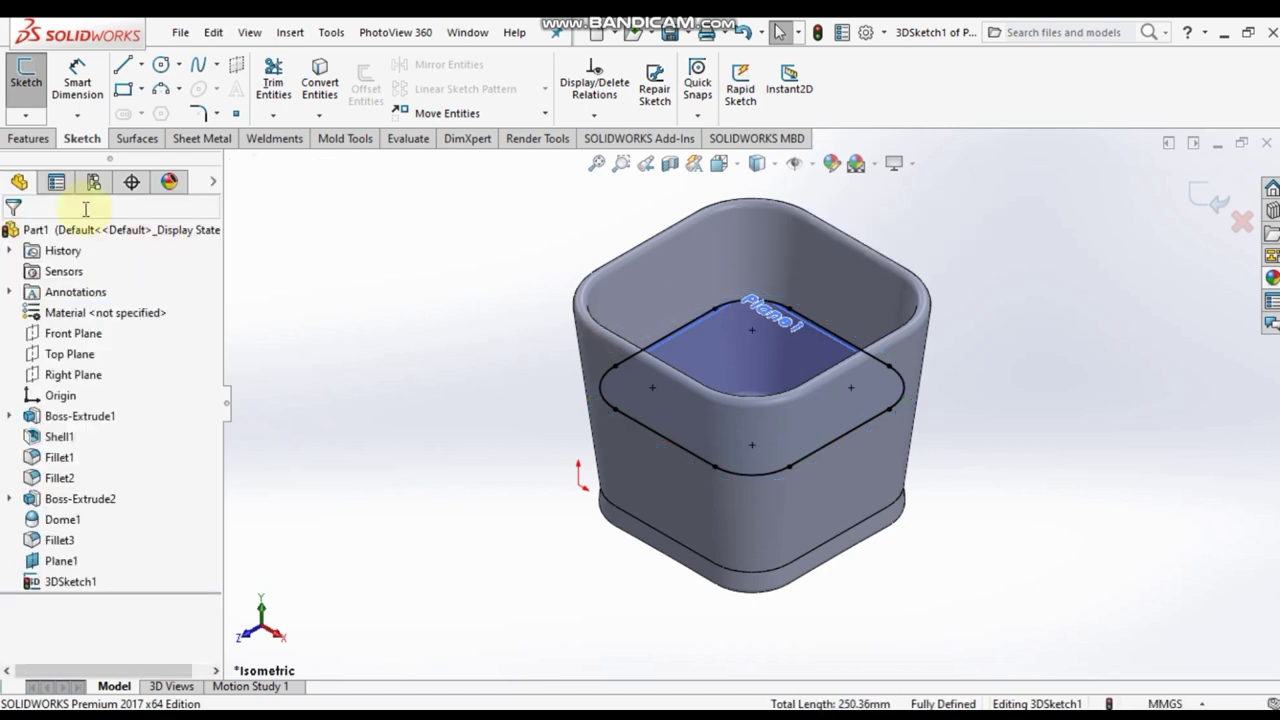
Try an Extruded Boss/Base on the sketch loop, then cancel it and return to isometric.
{"action": "left_click", "coordinate": [28, 138]}
{"action": "left_click", "coordinate": [34, 90]}
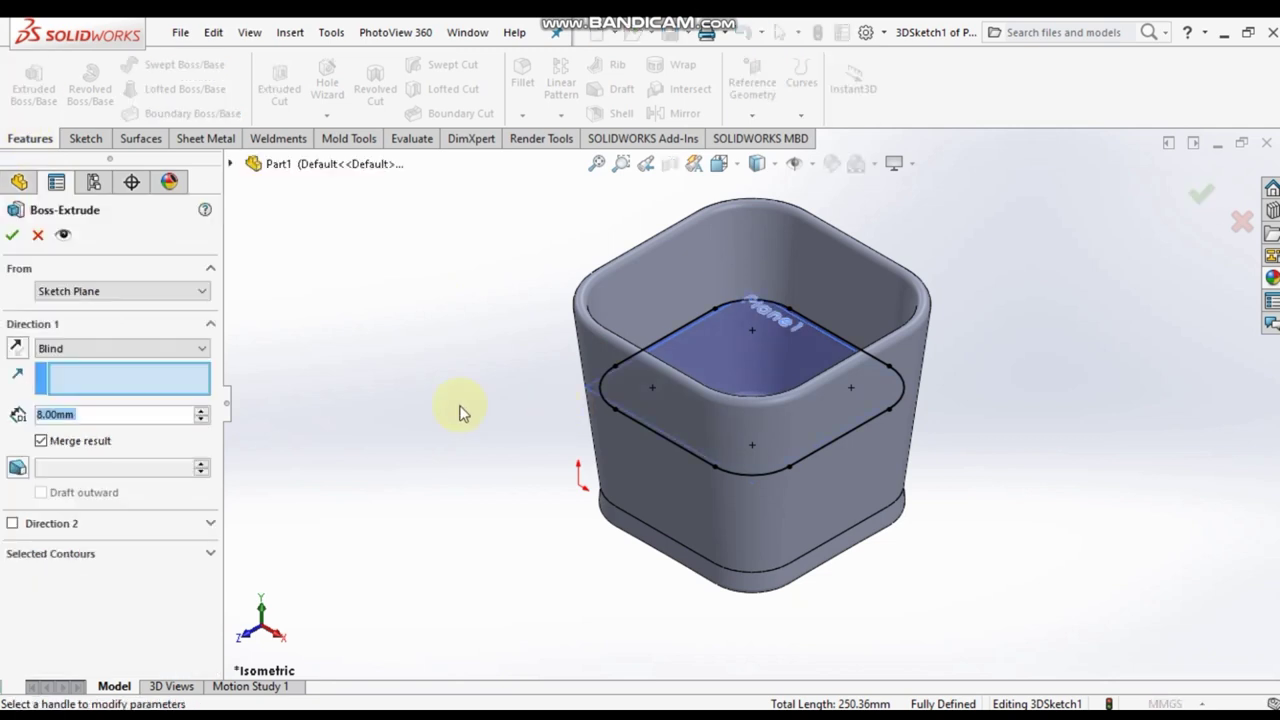
{"action": "scroll", "coordinate": [627, 416], "scroll_direction": "down", "scroll_amount": 3}
{"action": "mouse_move", "coordinate": [627, 416]}
{"action": "middle_mouse_down"}
{"action": "mouse_move", "coordinate": [637, 467]}
{"action": "mouse_move", "coordinate": [901, 337]}
{"action": "middle_mouse_up"}
{"action": "left_click", "coordinate": [878, 364]}
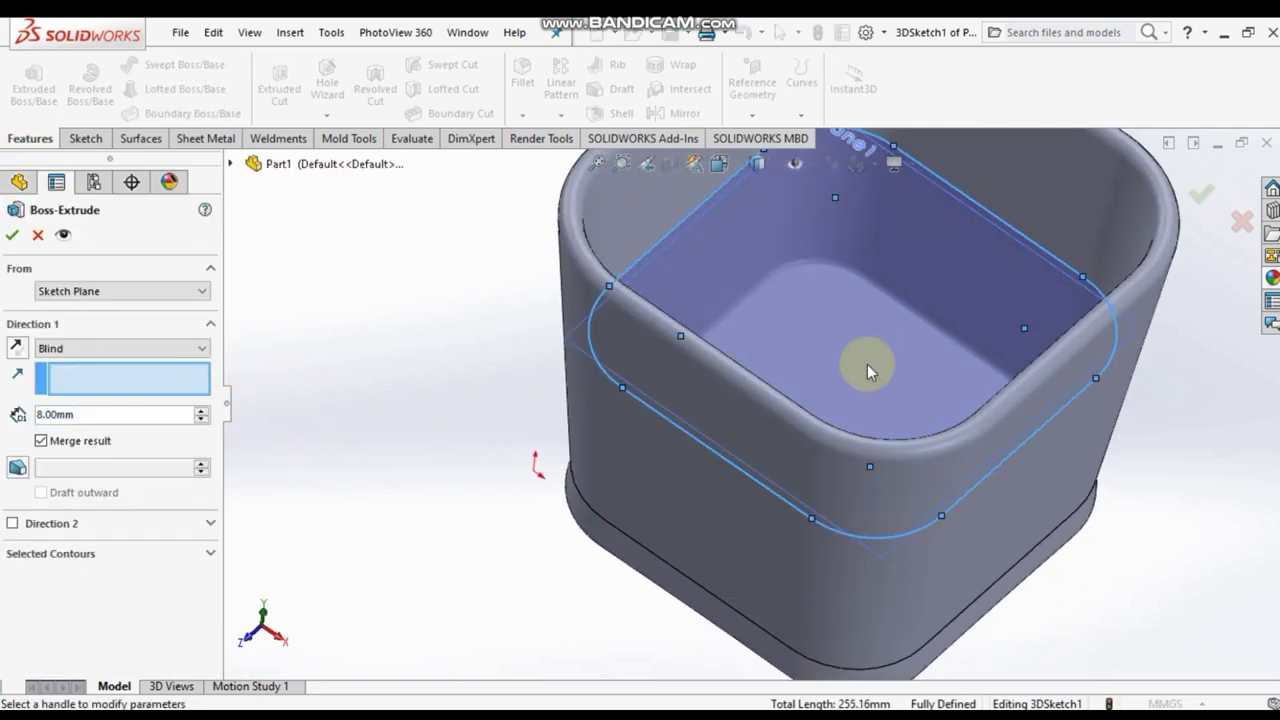
{"action": "left_click", "coordinate": [38, 234]}
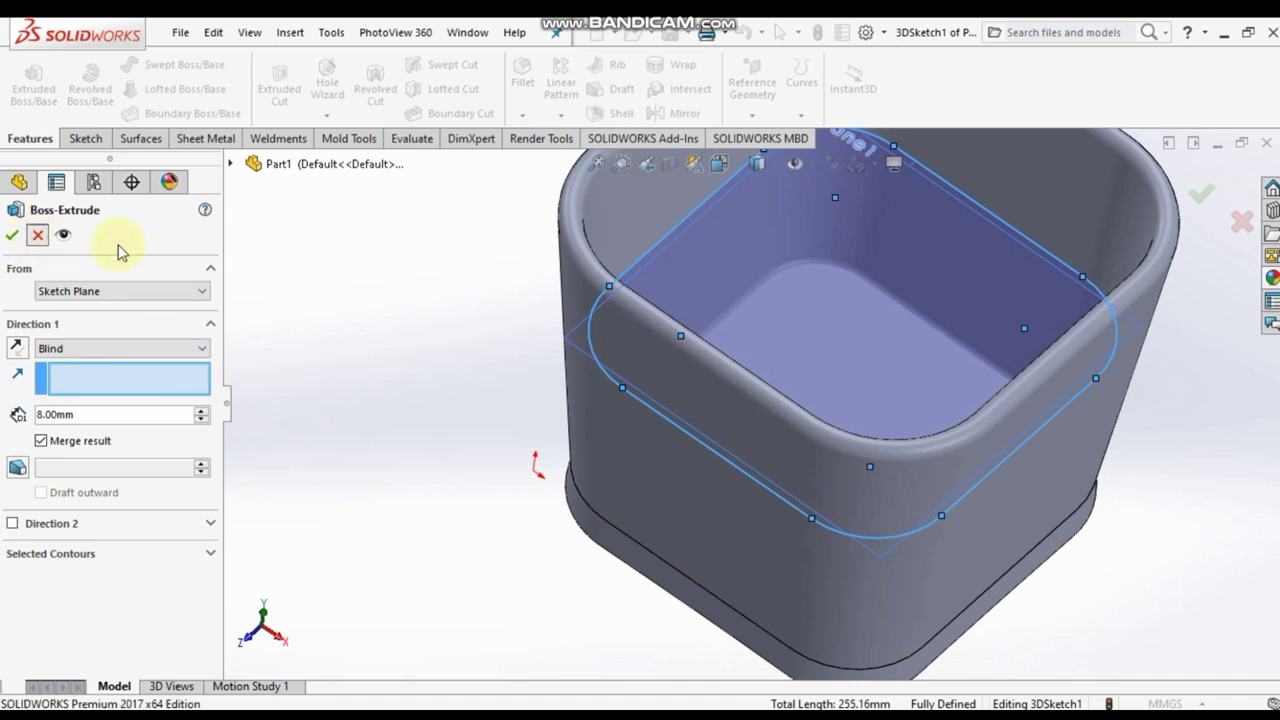
{"action": "left_click", "coordinate": [561, 403]}
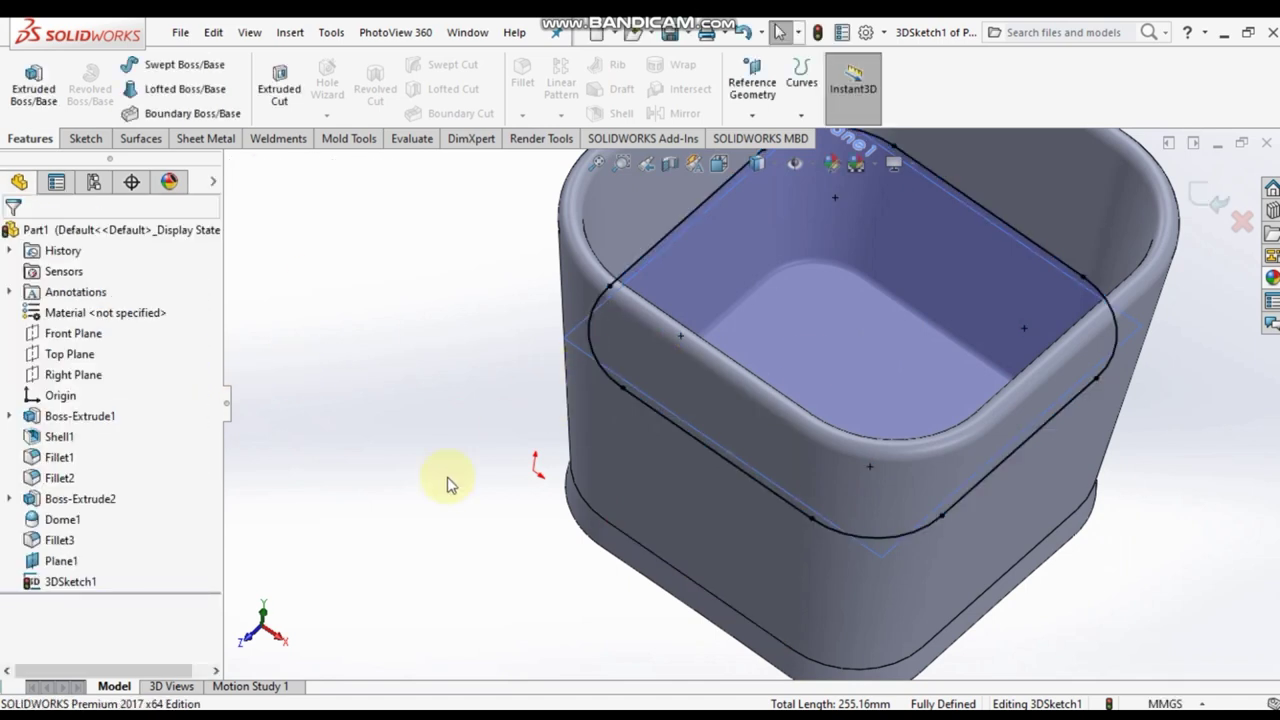
{"action": "key", "text": "ctrl+7"}
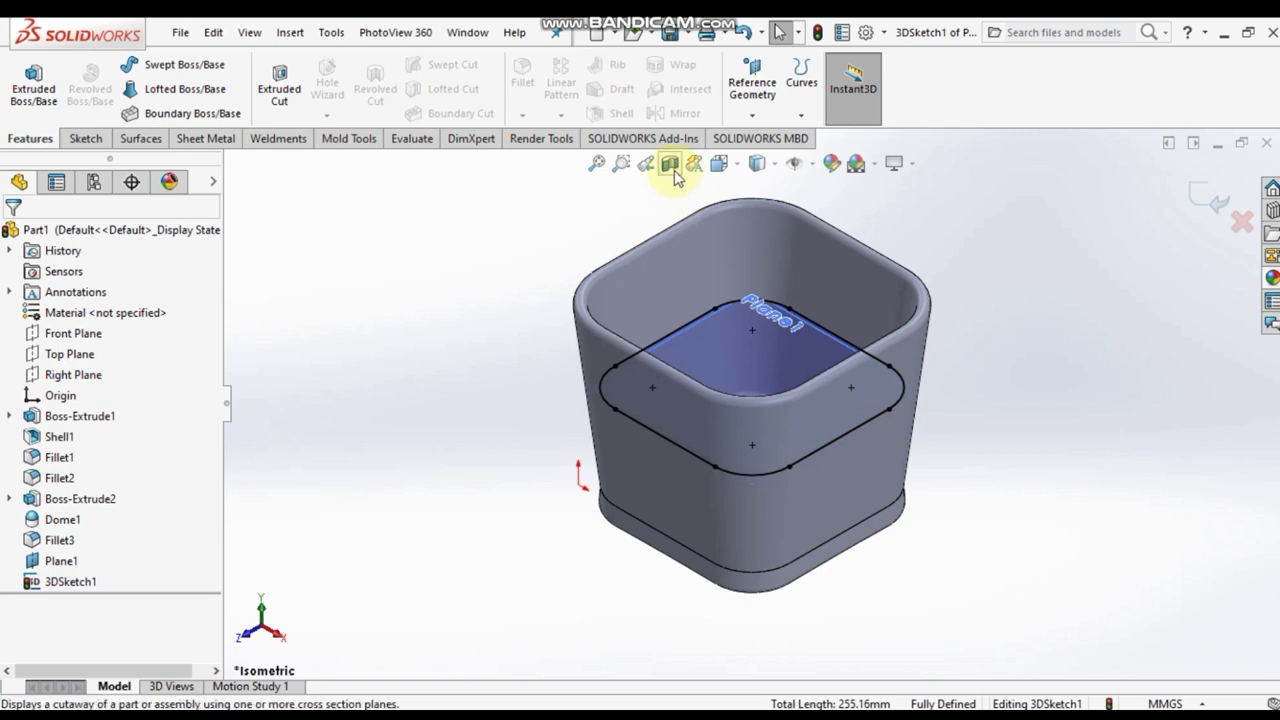
Section the tumbler along the Front Plane at a -15 mm offset.
{"action": "left_click", "coordinate": [670, 164]}
{"action": "left_click_drag", "start_coordinate": [596, 495], "coordinate": [634, 475]}
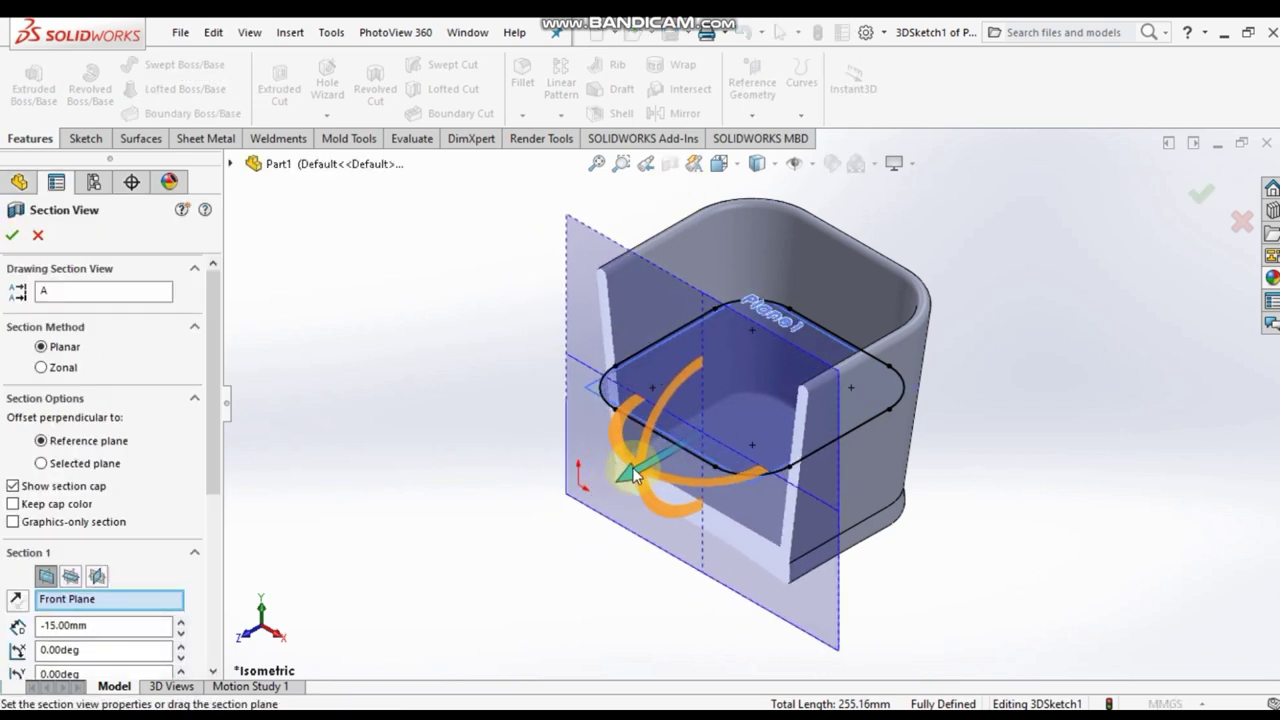
{"action": "left_click", "coordinate": [12, 236]}
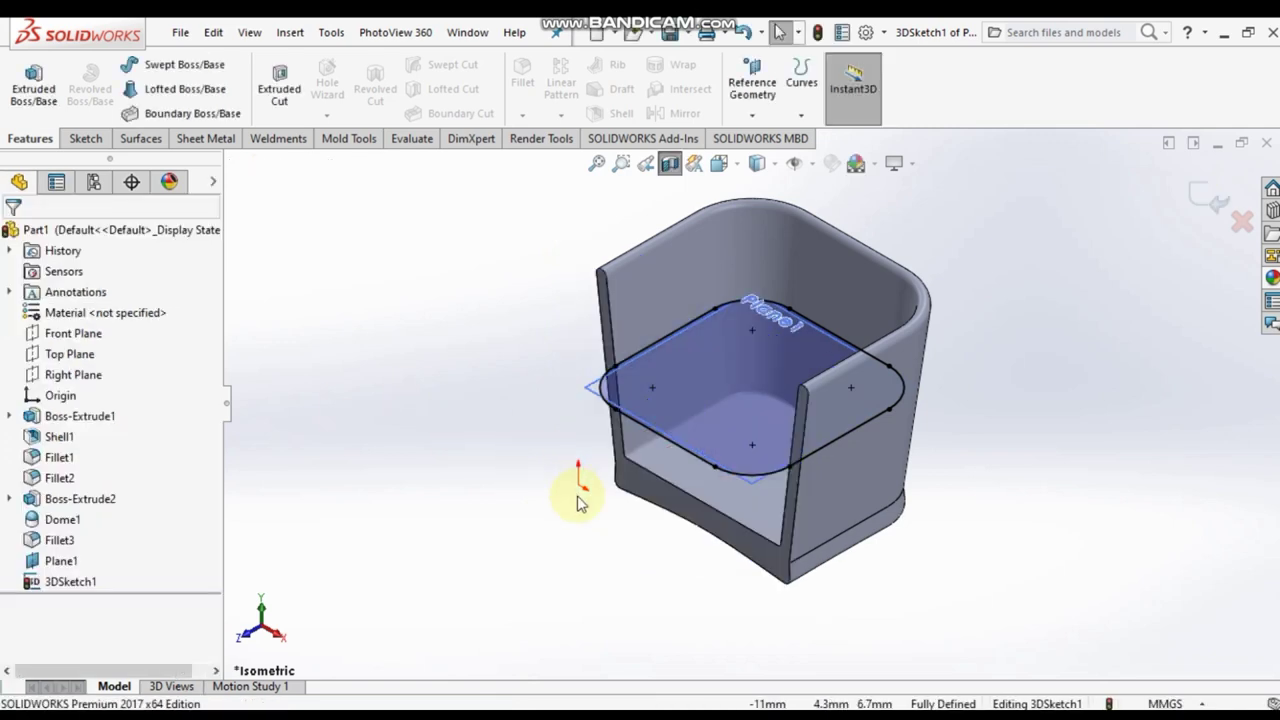
Extrude the loop 30 mm downward toward the inner floor as an unmerged body, Boss-Extrude3.
{"action": "mouse_move", "coordinate": [597, 409]}
{"action": "middle_mouse_down"}
{"action": "mouse_move", "coordinate": [623, 349]}
{"action": "mouse_move", "coordinate": [628, 404]}
{"action": "mouse_move", "coordinate": [608, 409]}
{"action": "middle_mouse_up"}
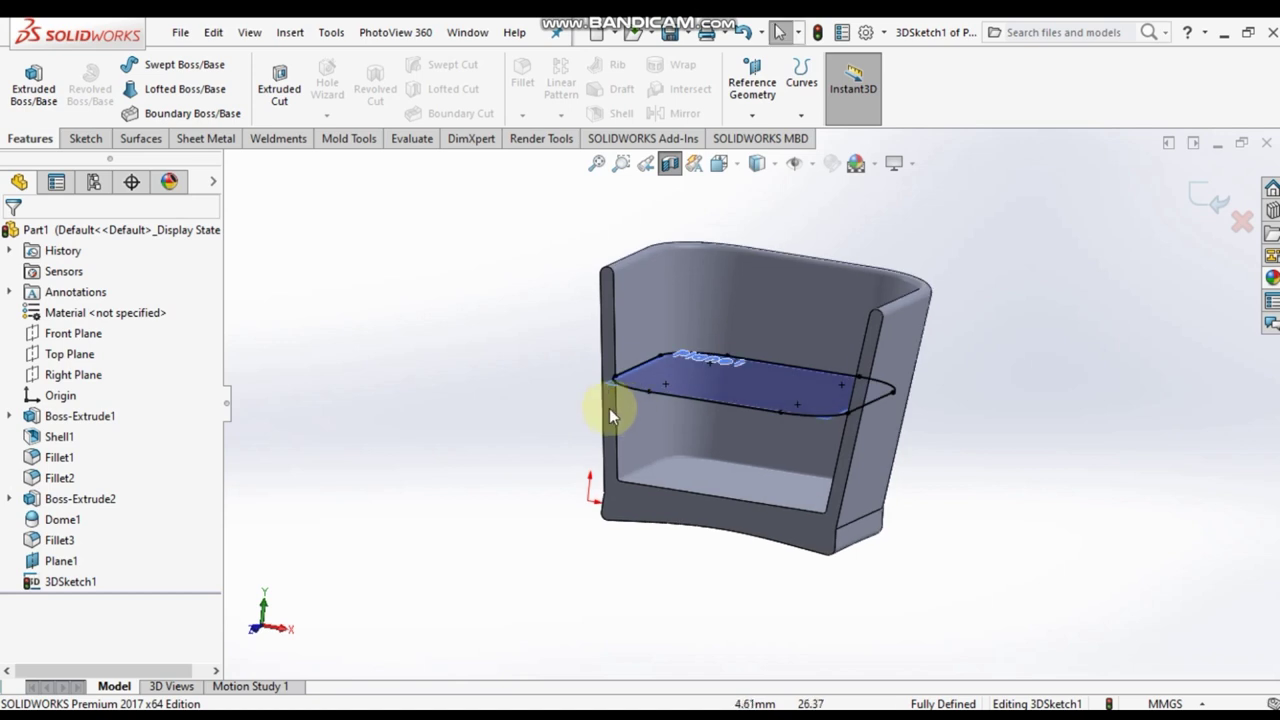
{"action": "left_click", "coordinate": [20, 108]}
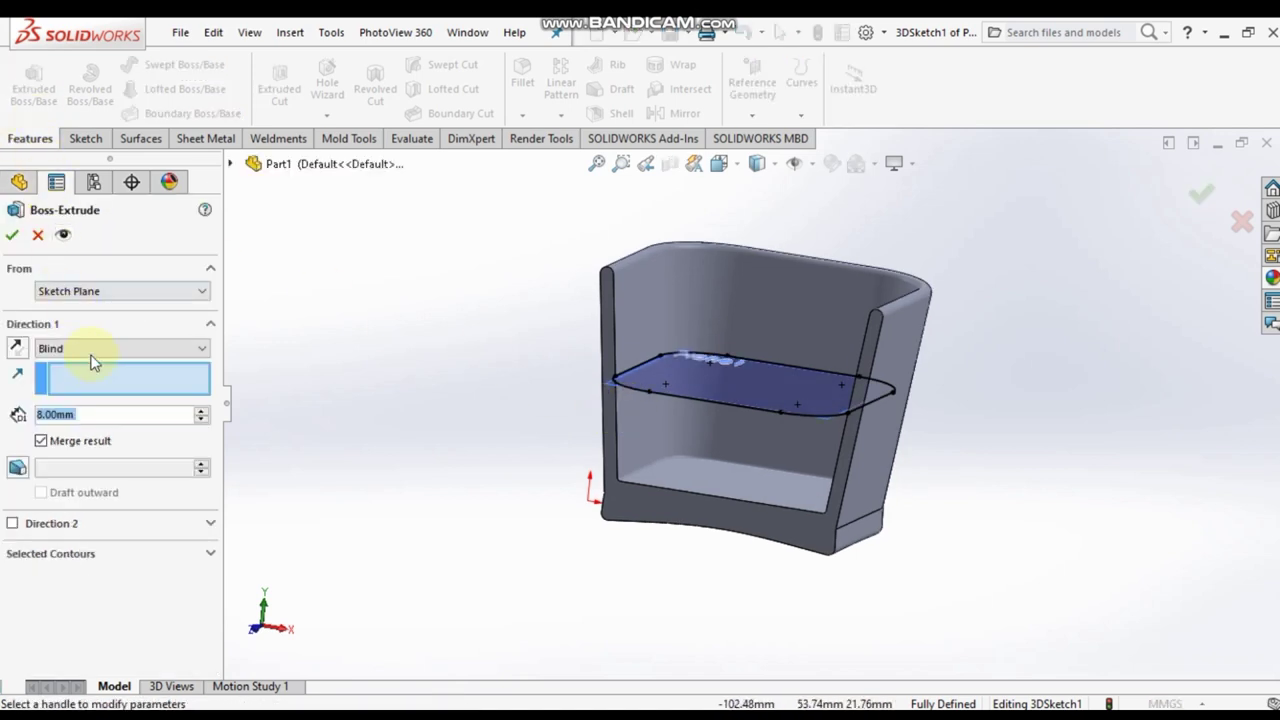
{"action": "left_click", "coordinate": [724, 477]}
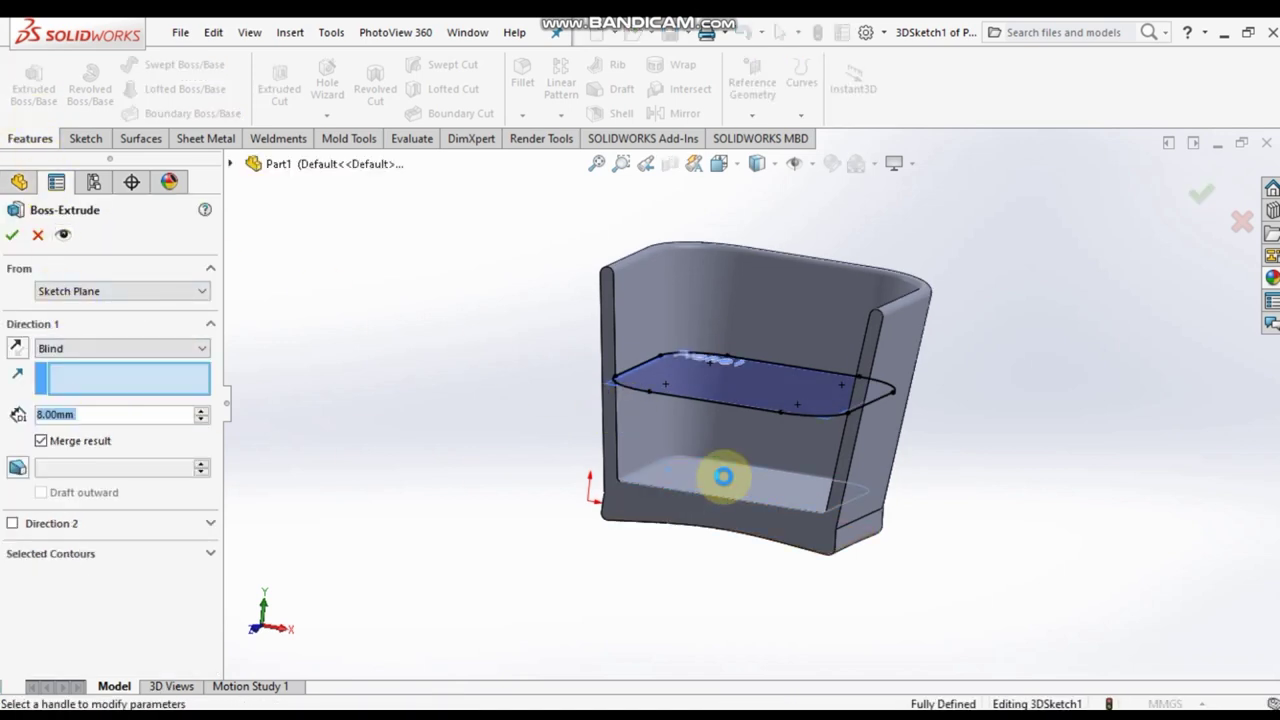
{"action": "left_click", "coordinate": [27, 354]}
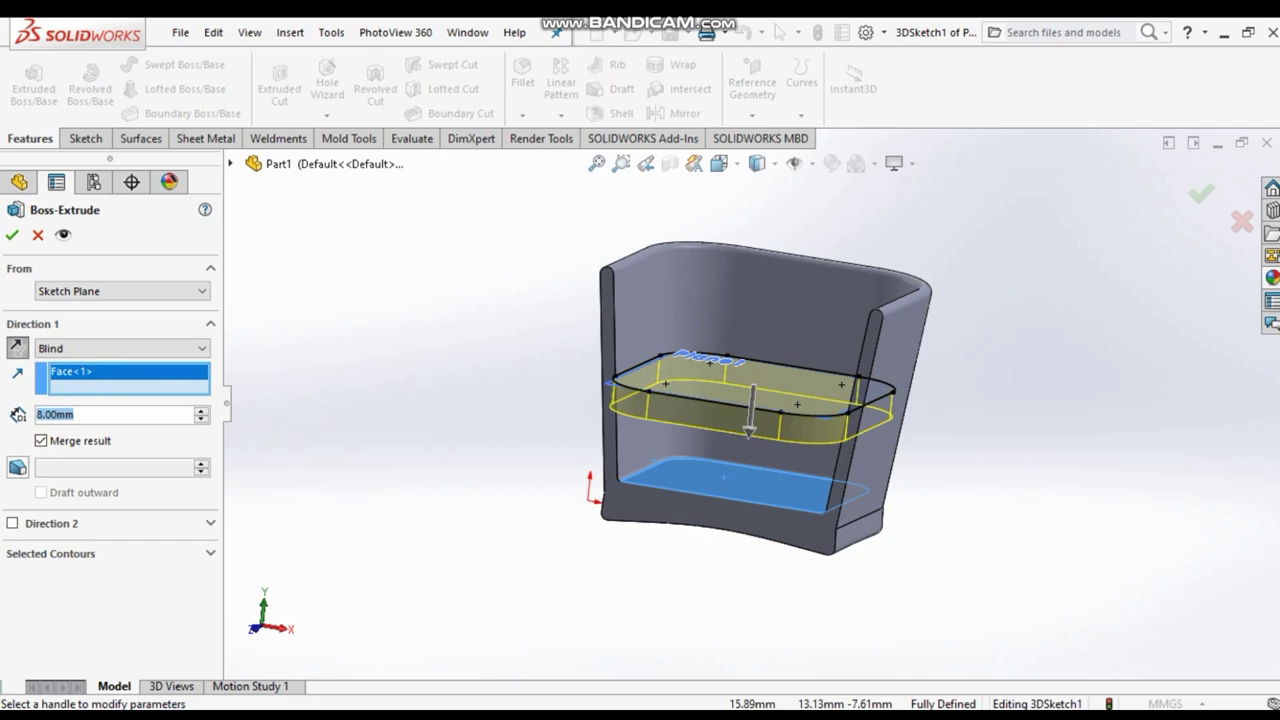
{"action": "type", "text": "30"}
{"action": "key", "text": "Return"}
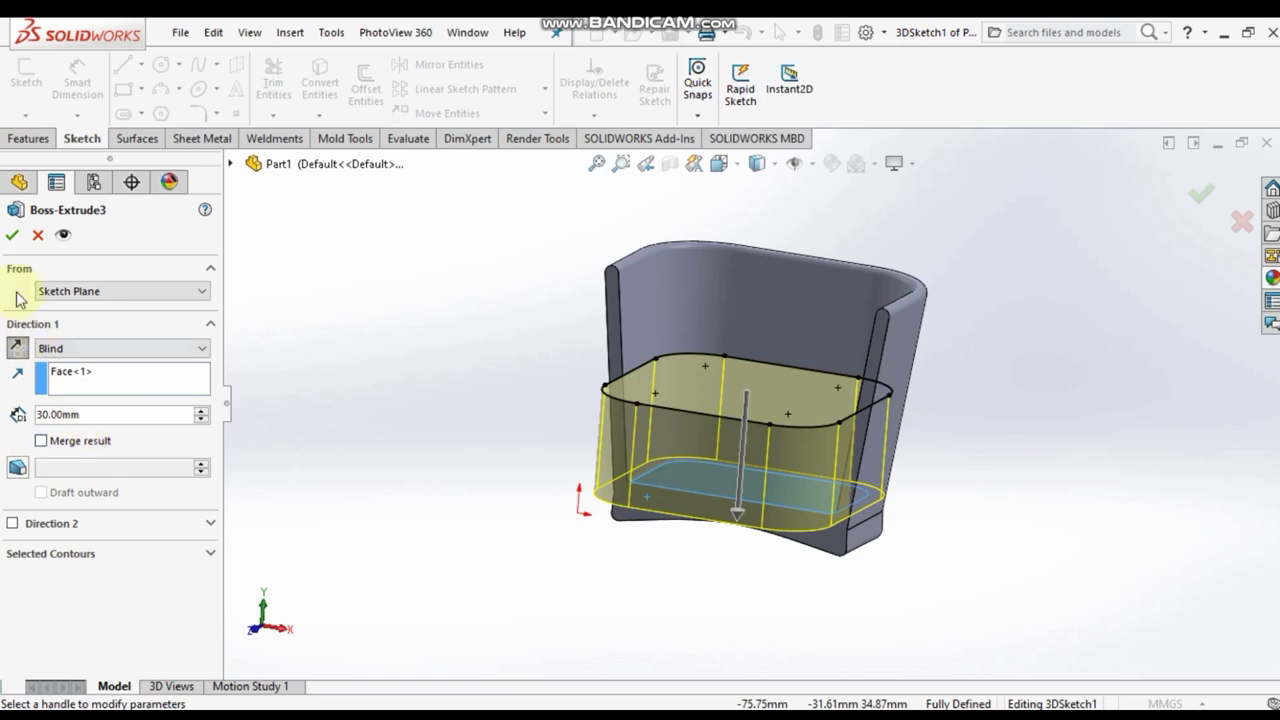
{"action": "left_click", "coordinate": [15, 238]}
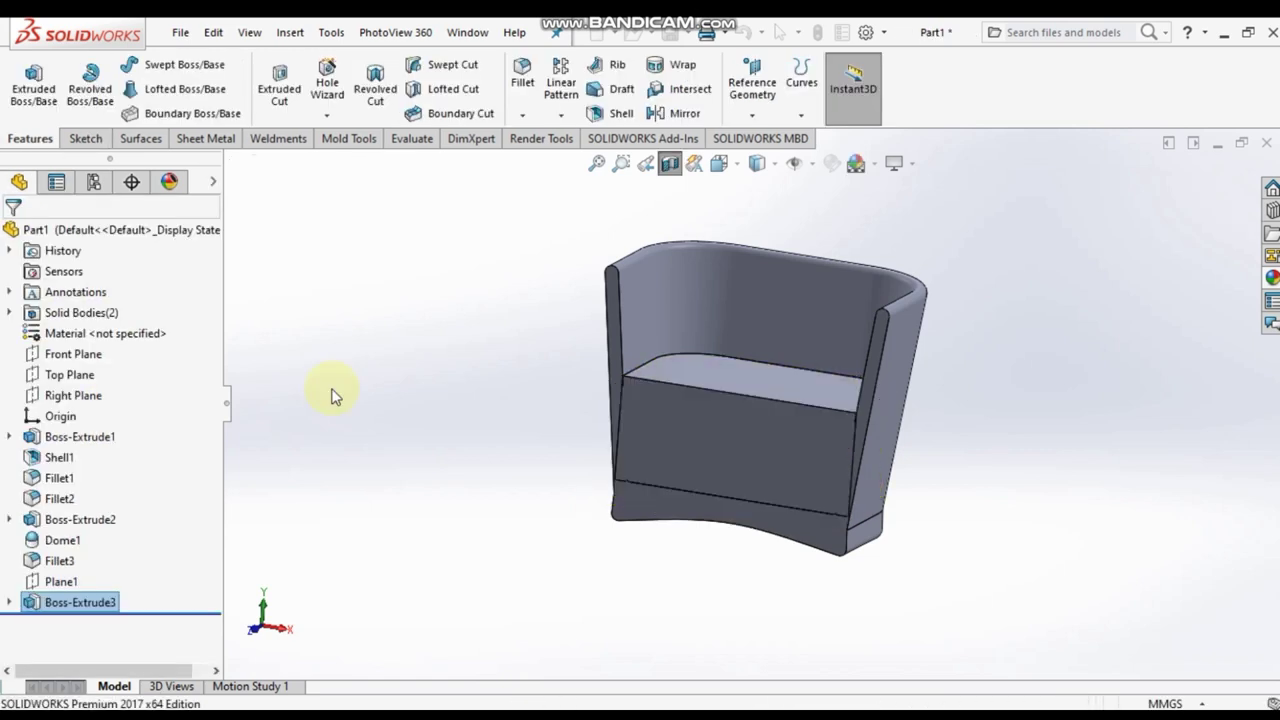
Turn off the section view and fit the whole tumbler in isometric view.
{"action": "left_click", "coordinate": [669, 168]}
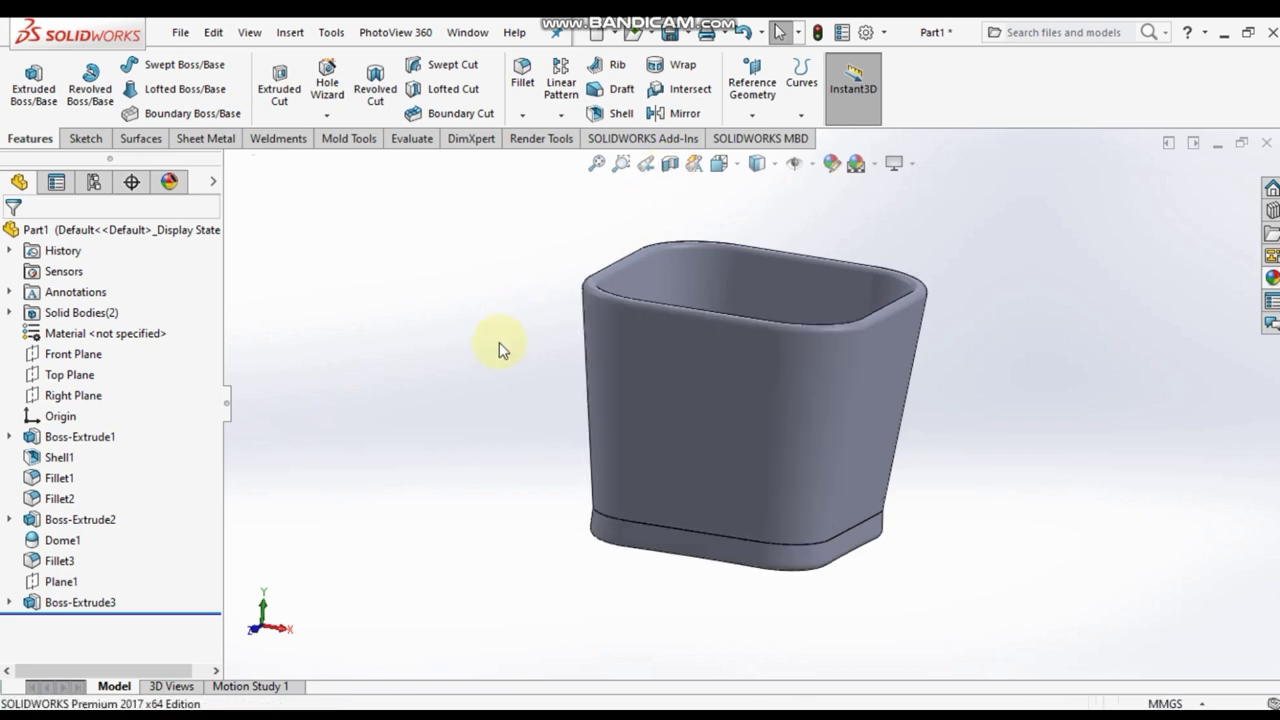
{"action": "key", "text": "ctrl+7"}
{"action": "key", "text": "f"}
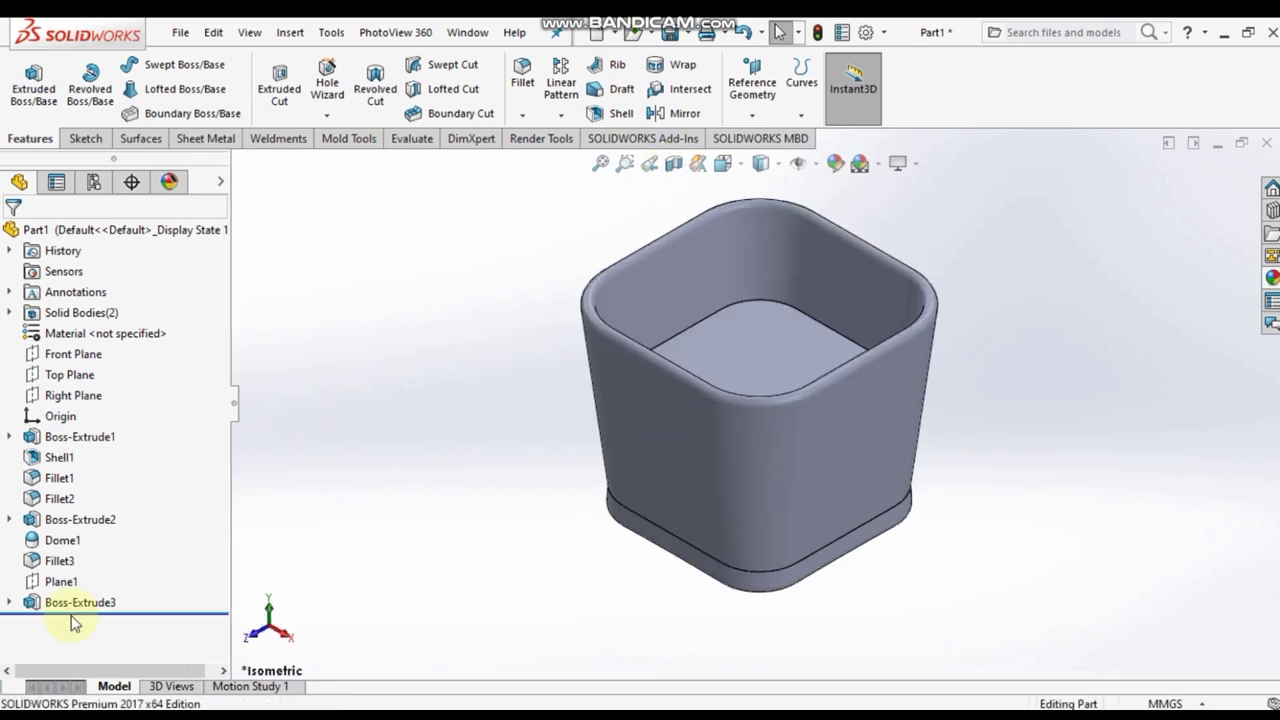
Apply the Organic > Water 'still water 2d' appearance to the Boss-Extrude3 body.
{"action": "left_click", "coordinate": [75, 604]}
{"action": "left_click", "coordinate": [1271, 277]}
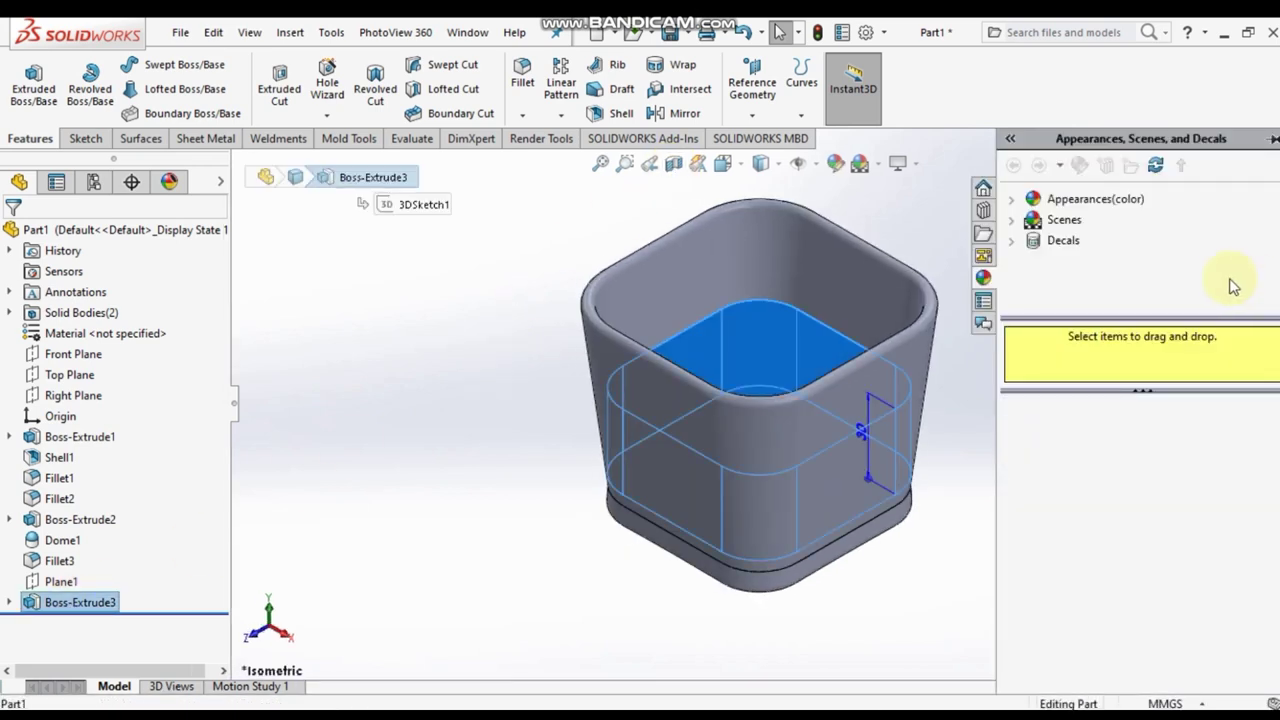
{"action": "double_click", "coordinate": [1028, 200]}
{"action": "scroll", "coordinate": [1055, 225], "scroll_direction": "down", "scroll_amount": 1}
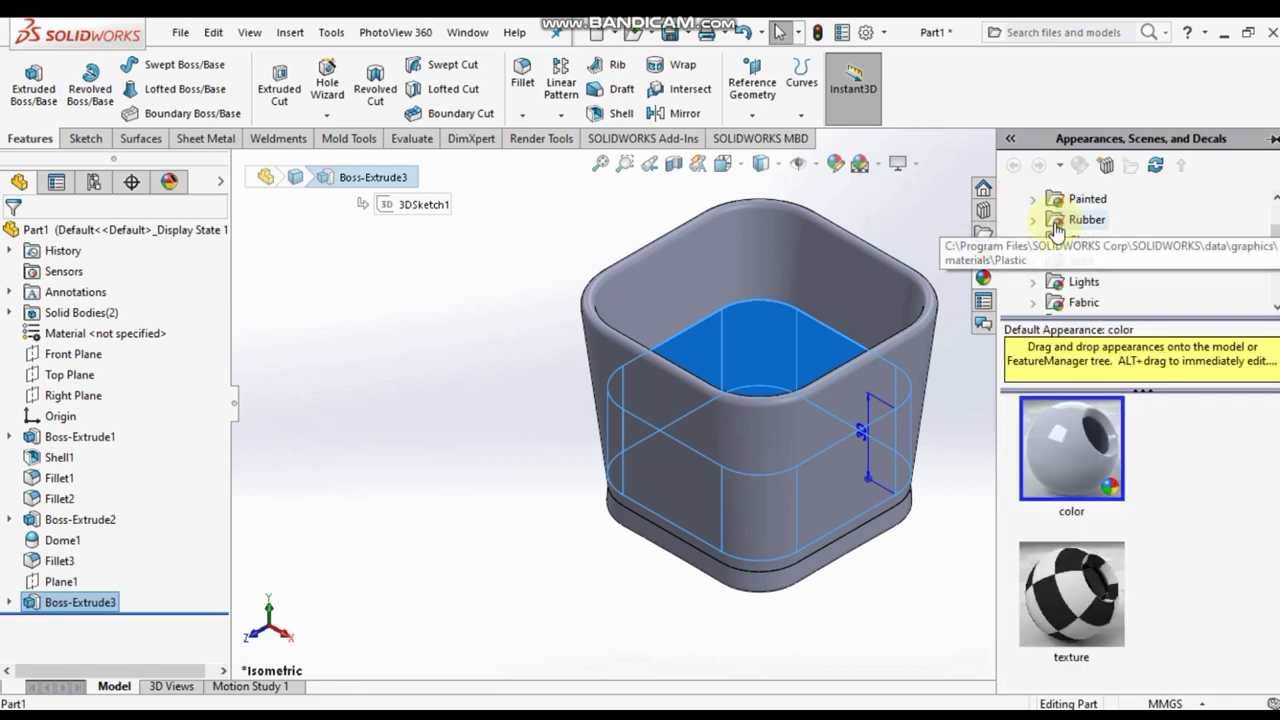
{"action": "scroll", "coordinate": [1050, 222], "scroll_direction": "down", "scroll_amount": 2}
{"action": "scroll", "coordinate": [1200, 234], "scroll_direction": "down", "scroll_amount": 1}
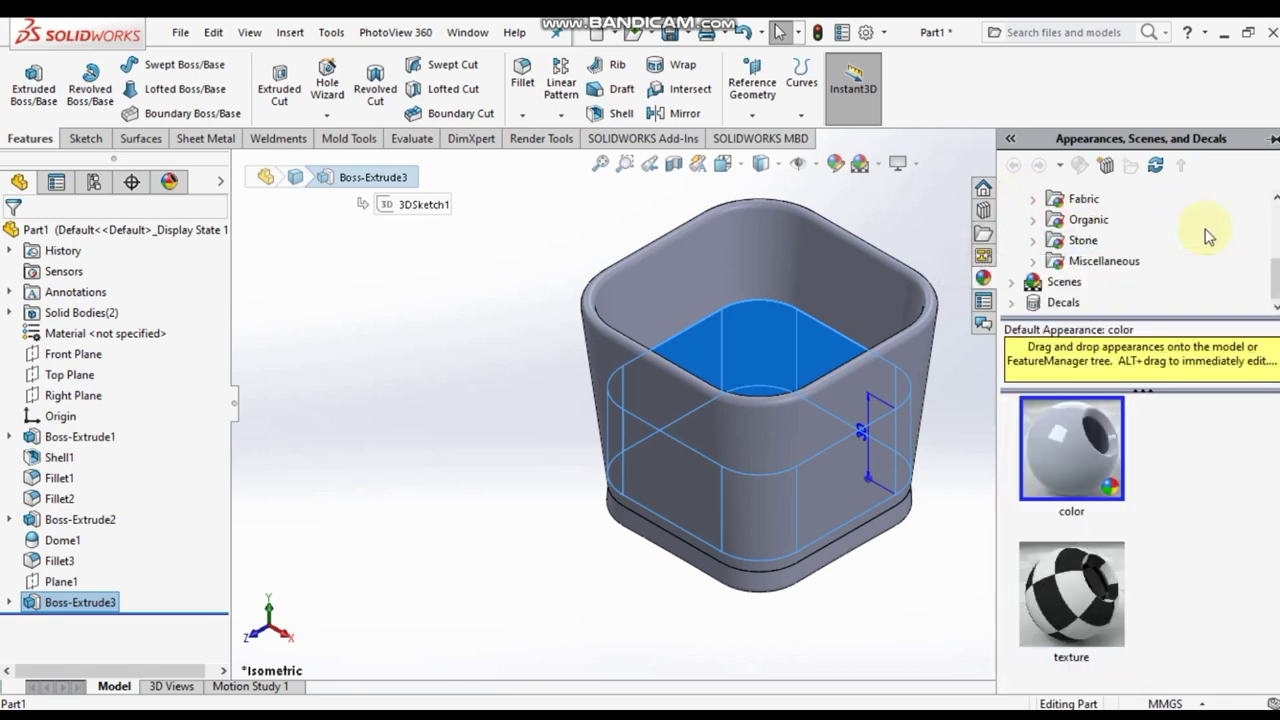
{"action": "left_click", "coordinate": [1032, 261]}
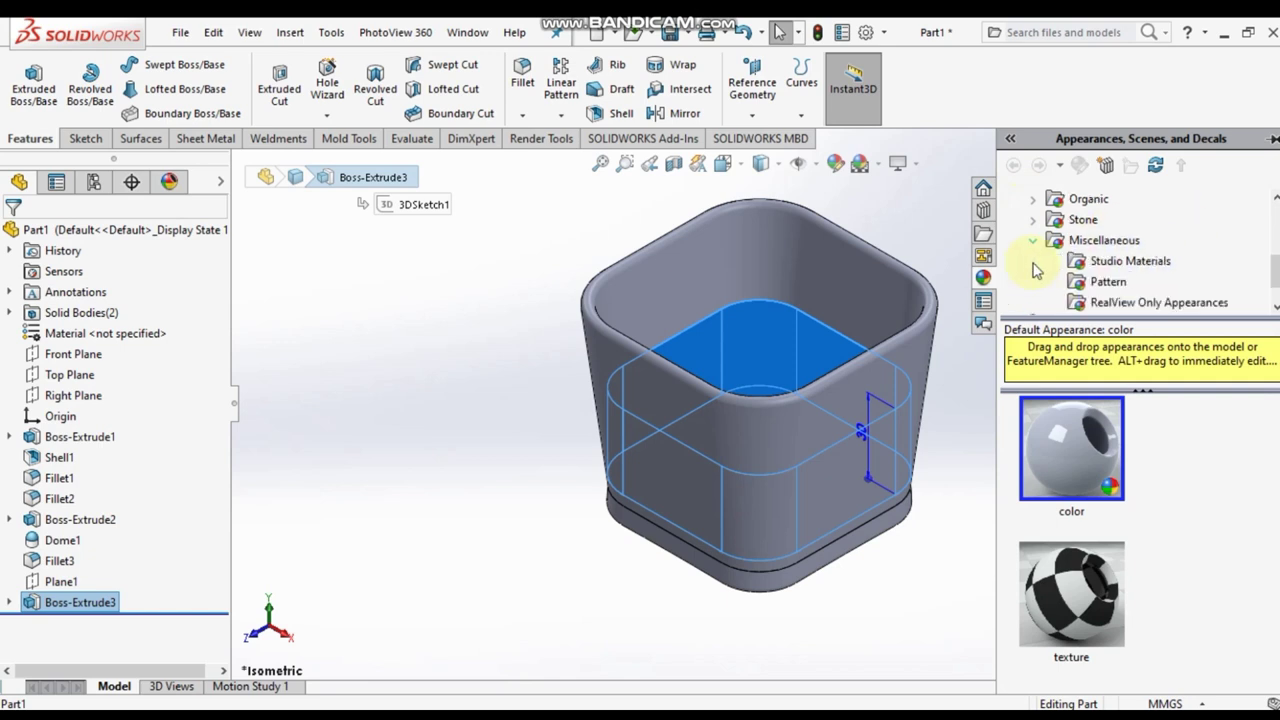
{"action": "scroll", "coordinate": [1060, 272], "scroll_direction": "up", "scroll_amount": 1}
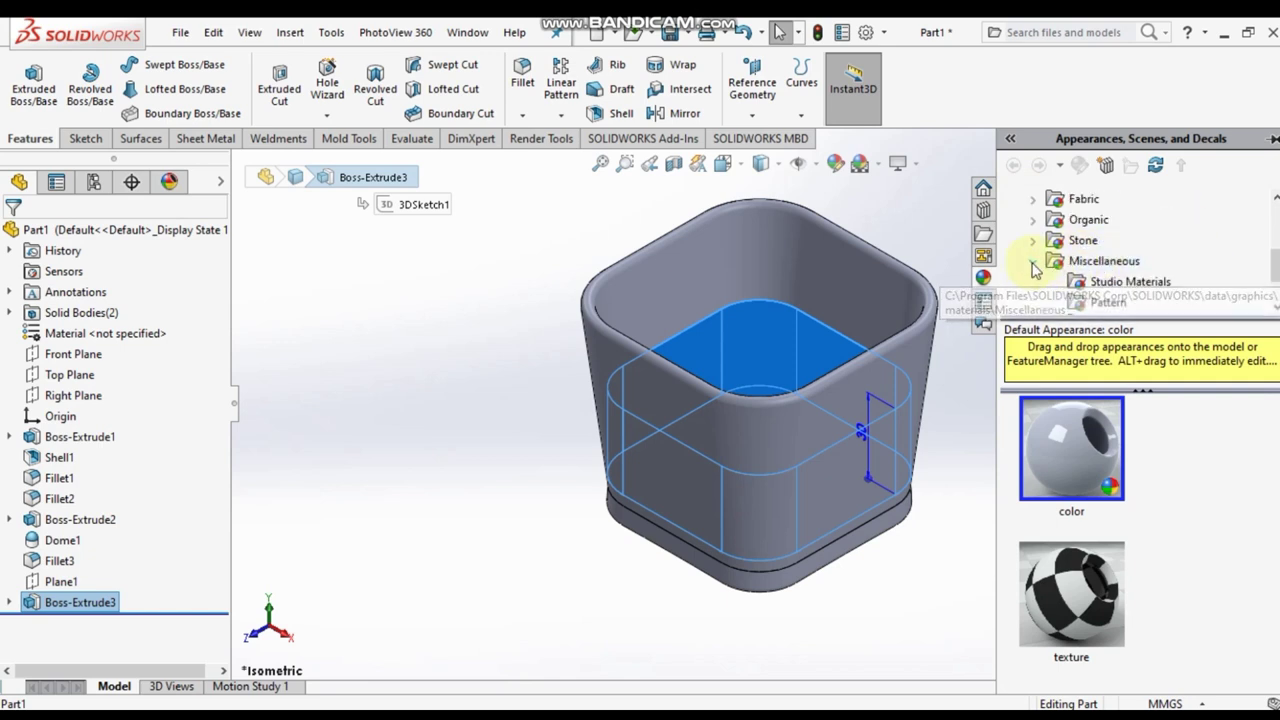
{"action": "left_click", "coordinate": [1033, 260]}
{"action": "left_click", "coordinate": [1033, 220]}
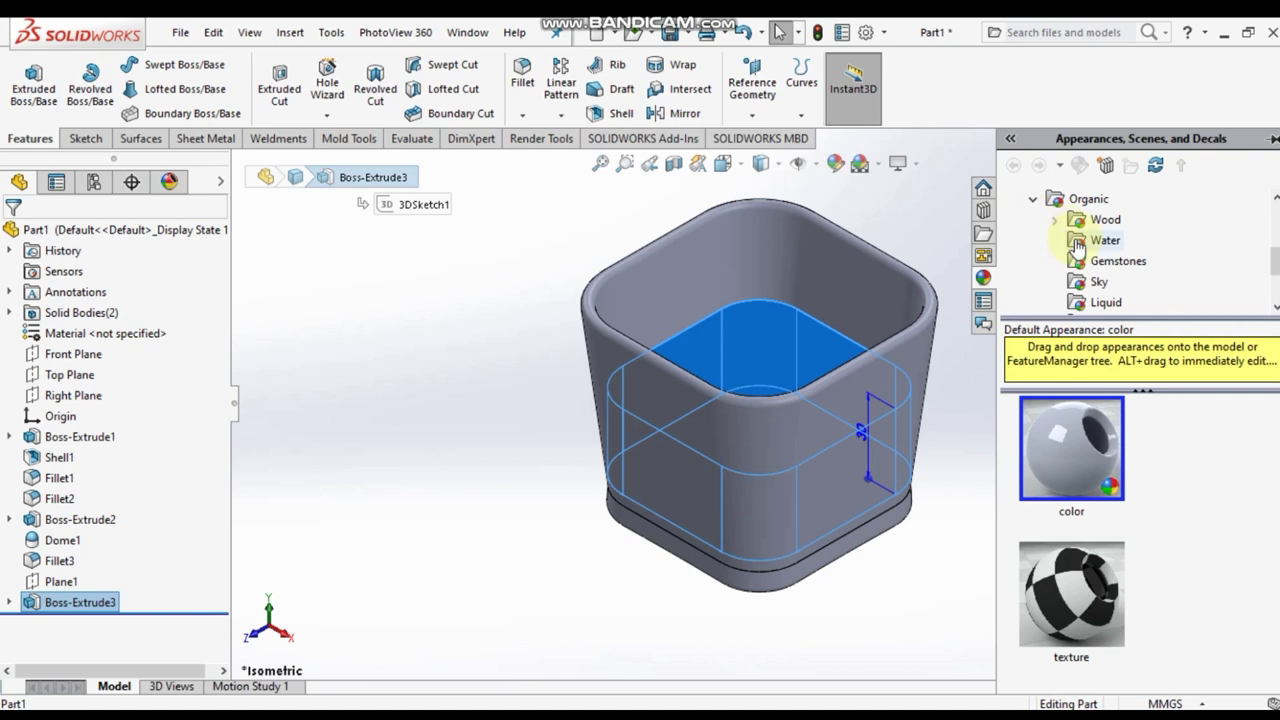
{"action": "left_click", "coordinate": [1078, 245]}
{"action": "scroll", "coordinate": [1088, 478], "scroll_direction": "down", "scroll_amount": 2}
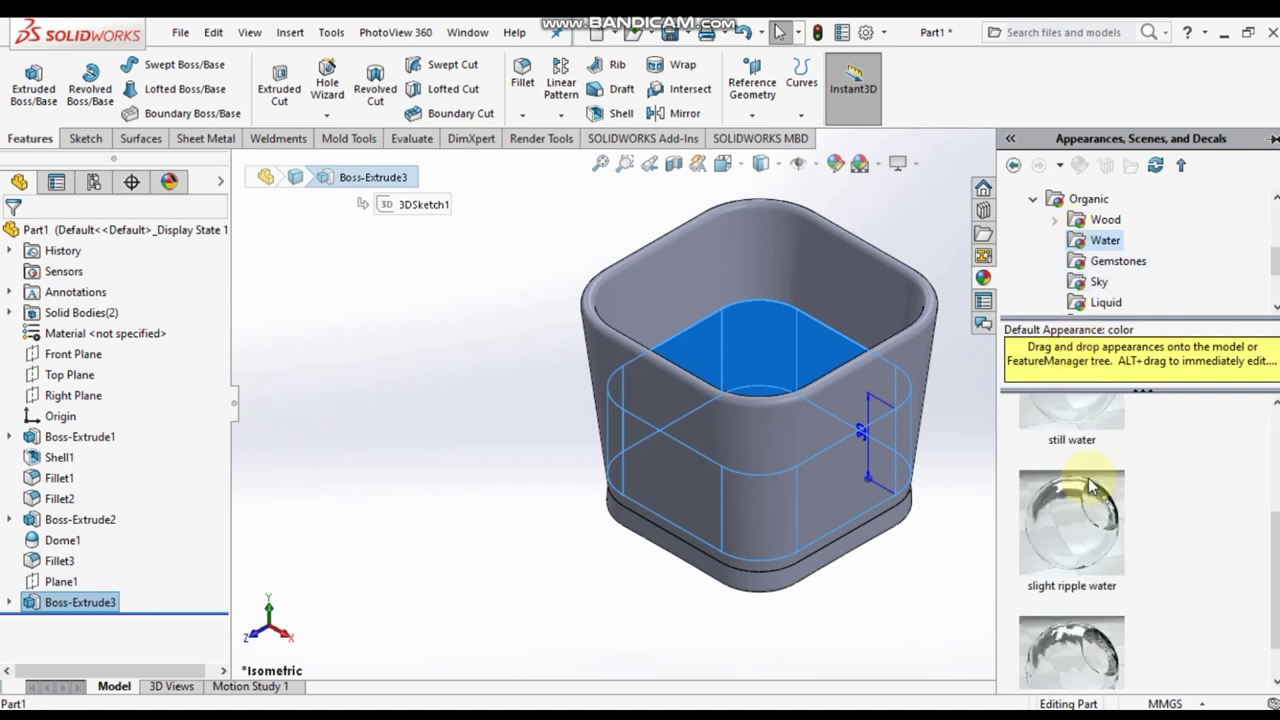
{"action": "scroll", "coordinate": [1088, 478], "scroll_direction": "down", "scroll_amount": 1}
{"action": "scroll", "coordinate": [1088, 478], "scroll_direction": "up", "scroll_amount": 2}
{"action": "scroll", "coordinate": [1088, 478], "scroll_direction": "up", "scroll_amount": 1}
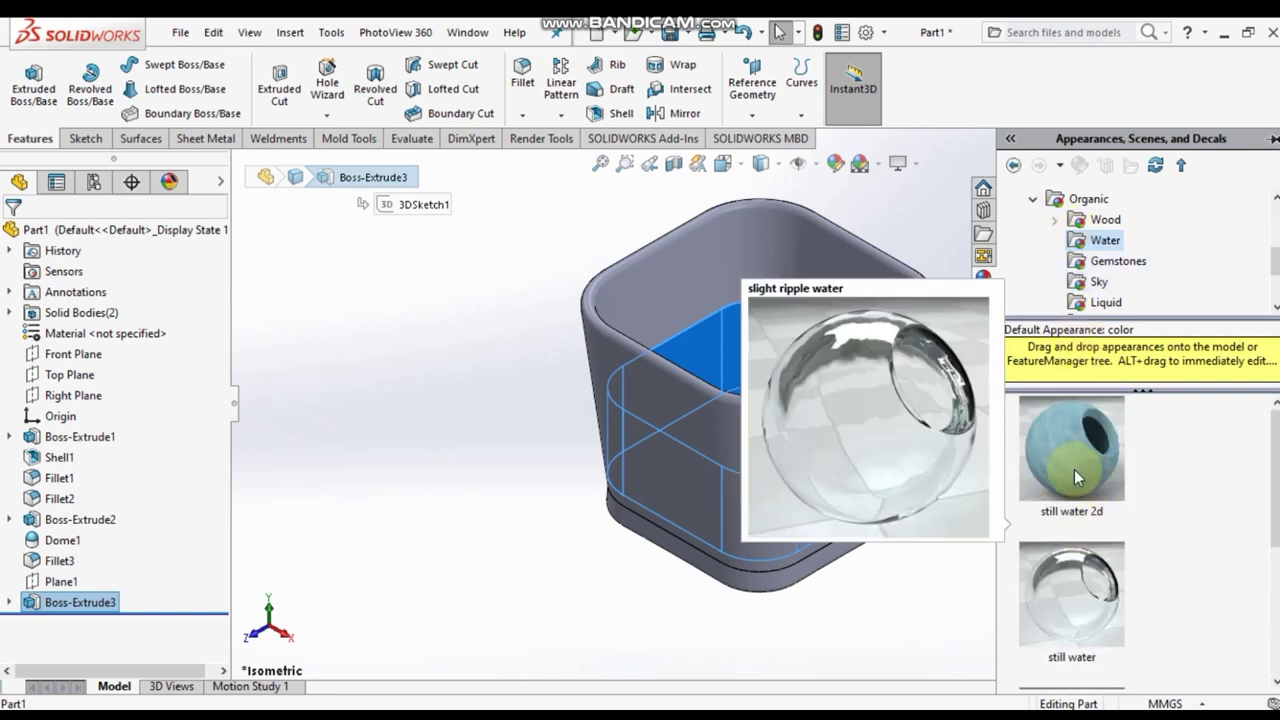
{"action": "left_click", "coordinate": [1063, 454]}
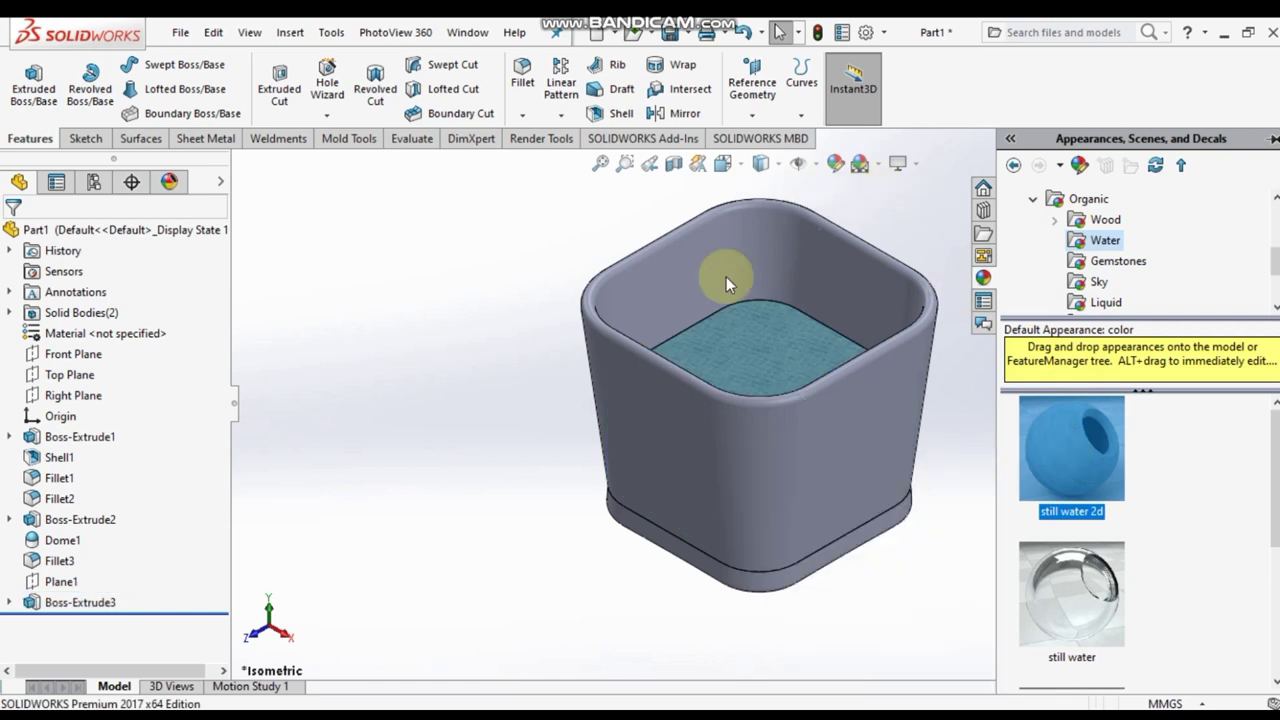
{"action": "left_click", "coordinate": [366, 484]}
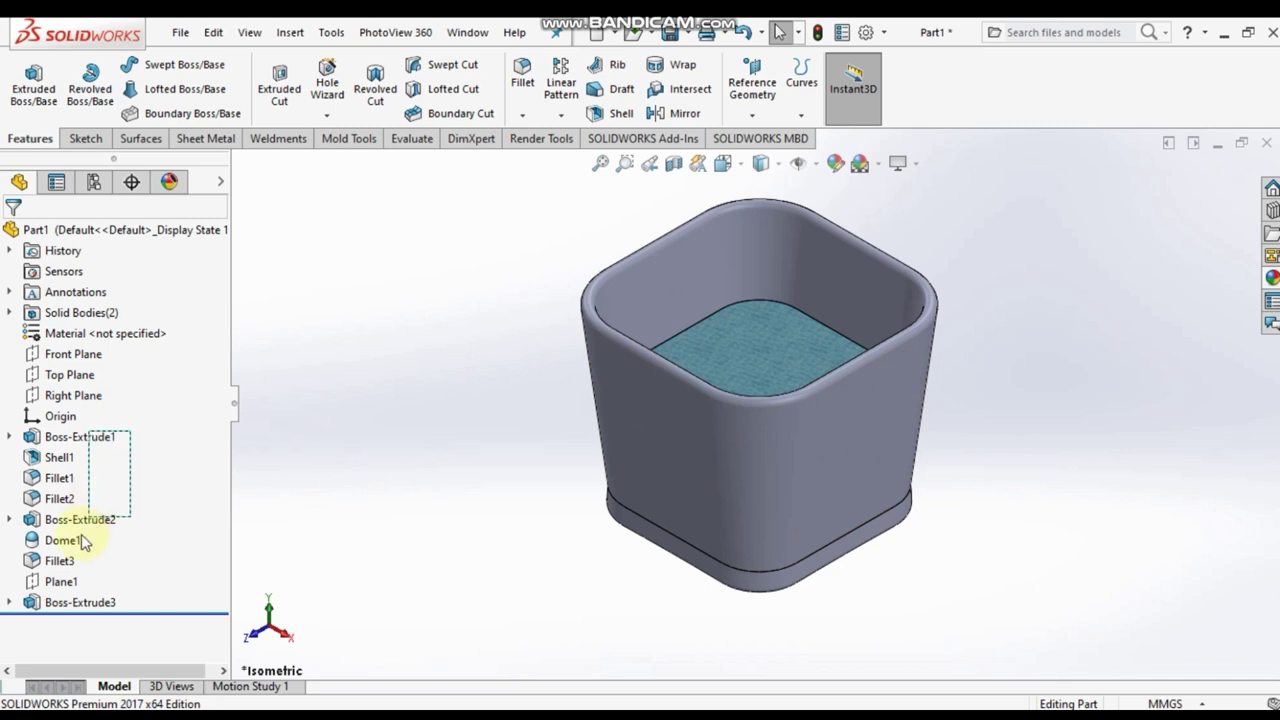
Apply the Glass > Gloss 'clear glass' appearance to features Boss-Extrude1 through Fillet3.
{"action": "left_click", "coordinate": [66, 561], "text": "shift"}
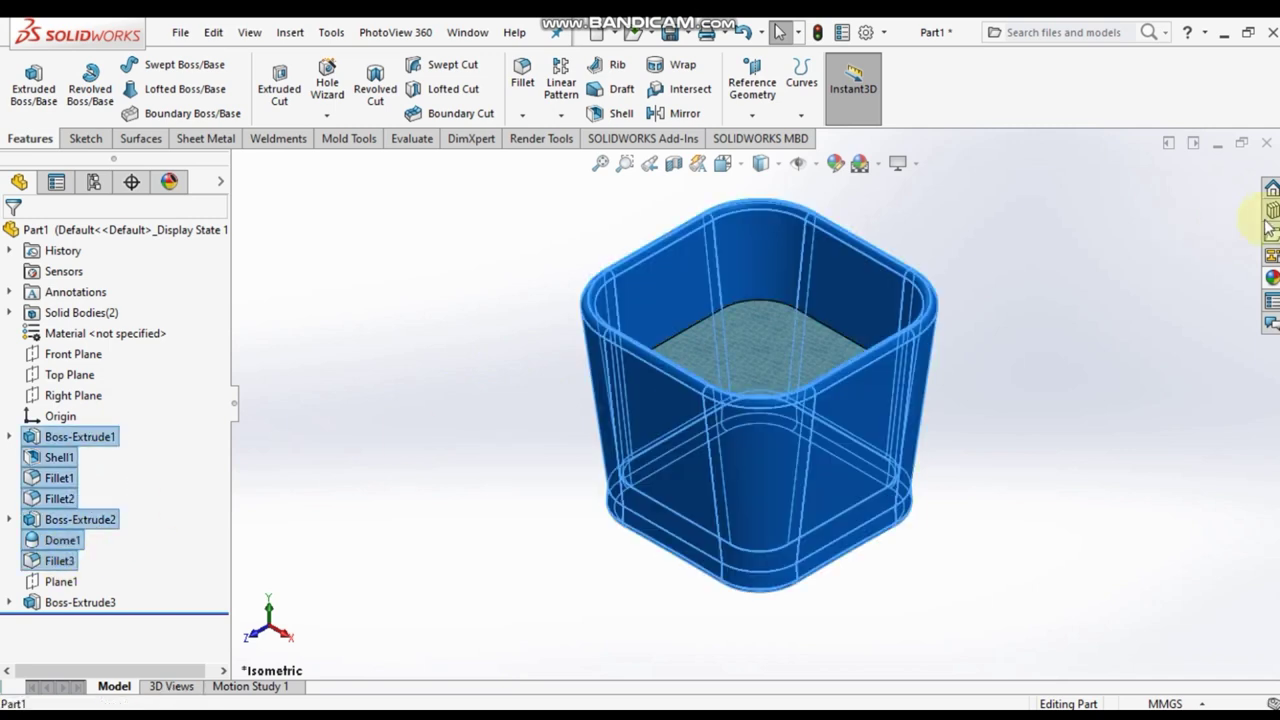
{"action": "left_click", "coordinate": [1271, 277]}
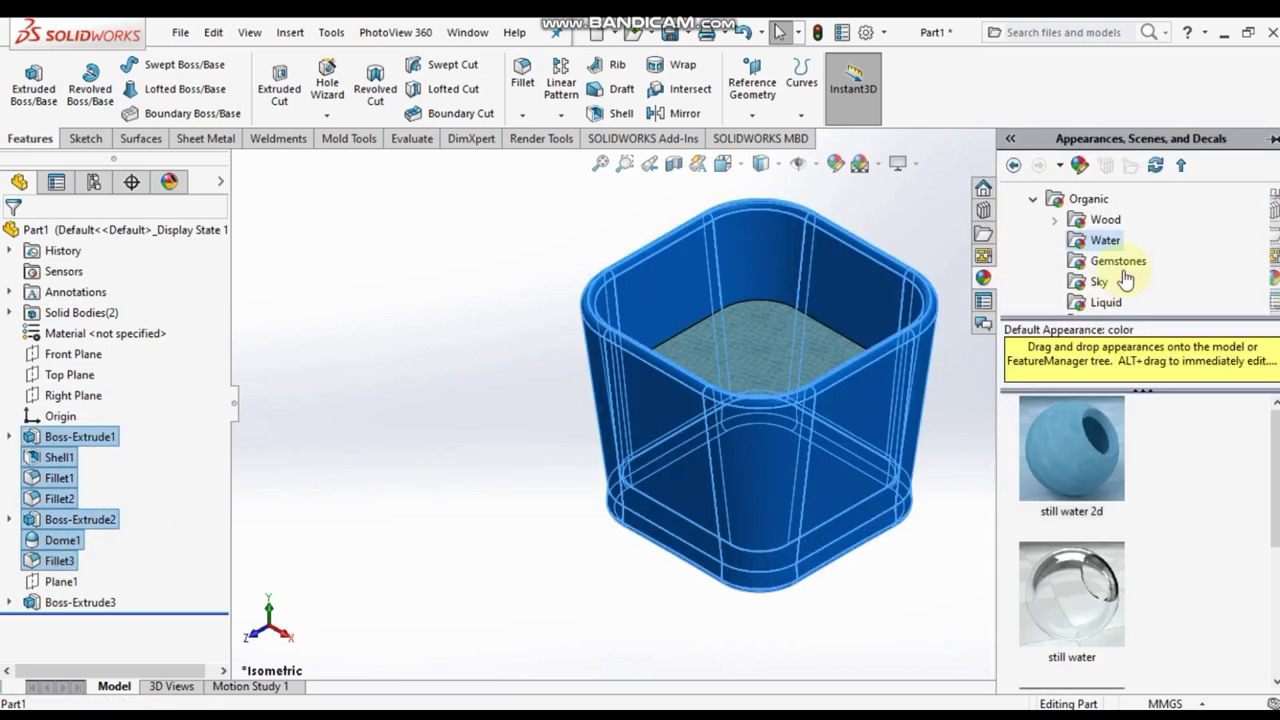
{"action": "left_click", "coordinate": [1054, 222]}
{"action": "left_click", "coordinate": [1054, 207]}
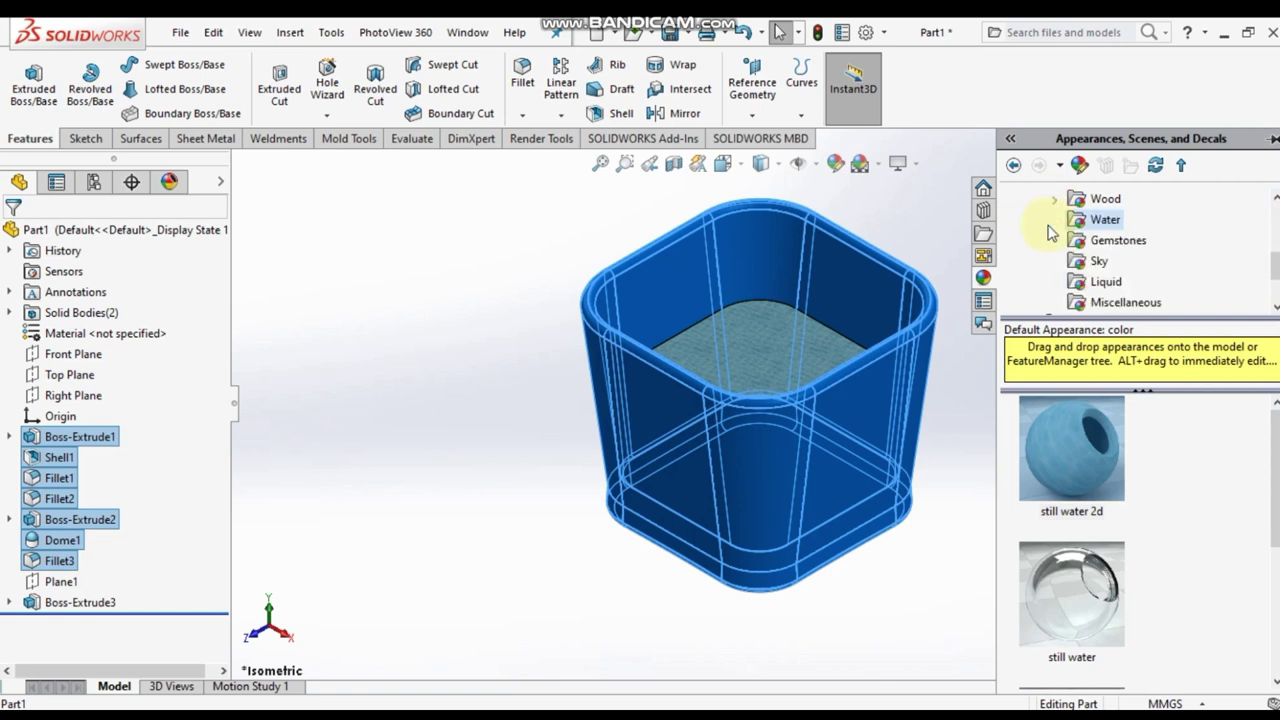
{"action": "scroll", "coordinate": [1048, 225], "scroll_direction": "up", "scroll_amount": 3}
{"action": "left_click", "coordinate": [1033, 220]}
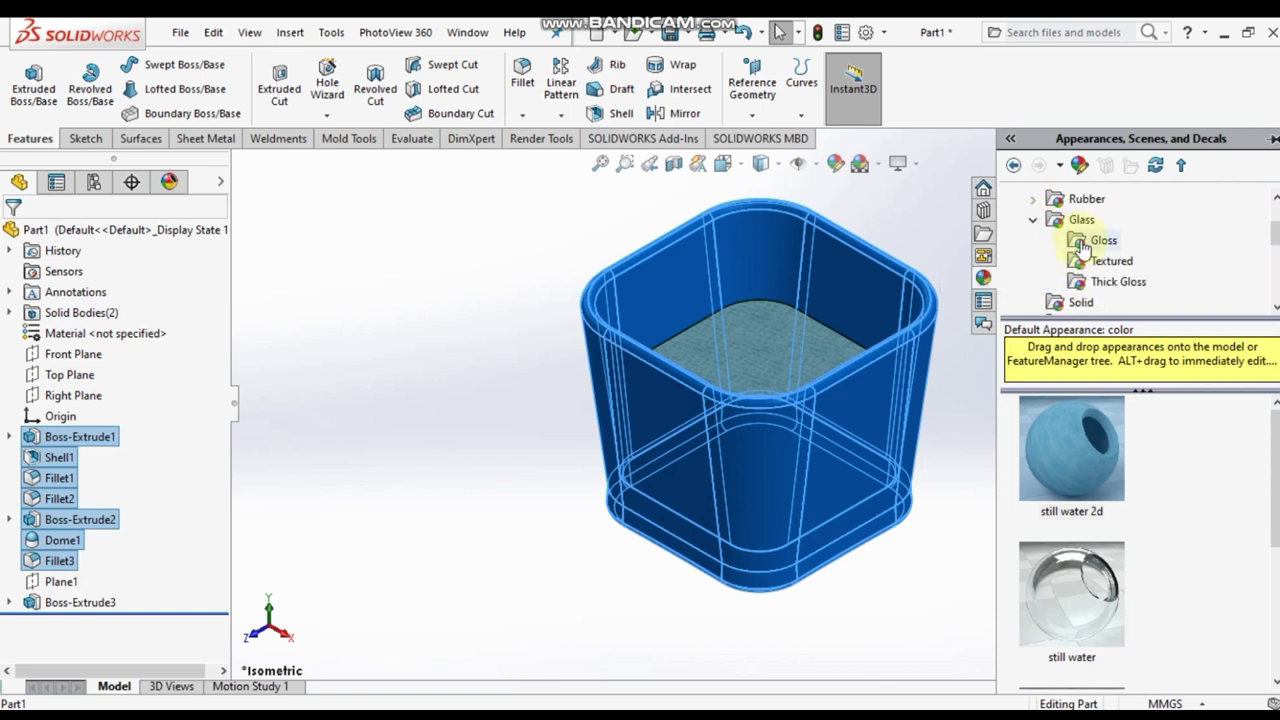
{"action": "left_click_drag", "start_coordinate": [1087, 441], "coordinate": [640, 421]}
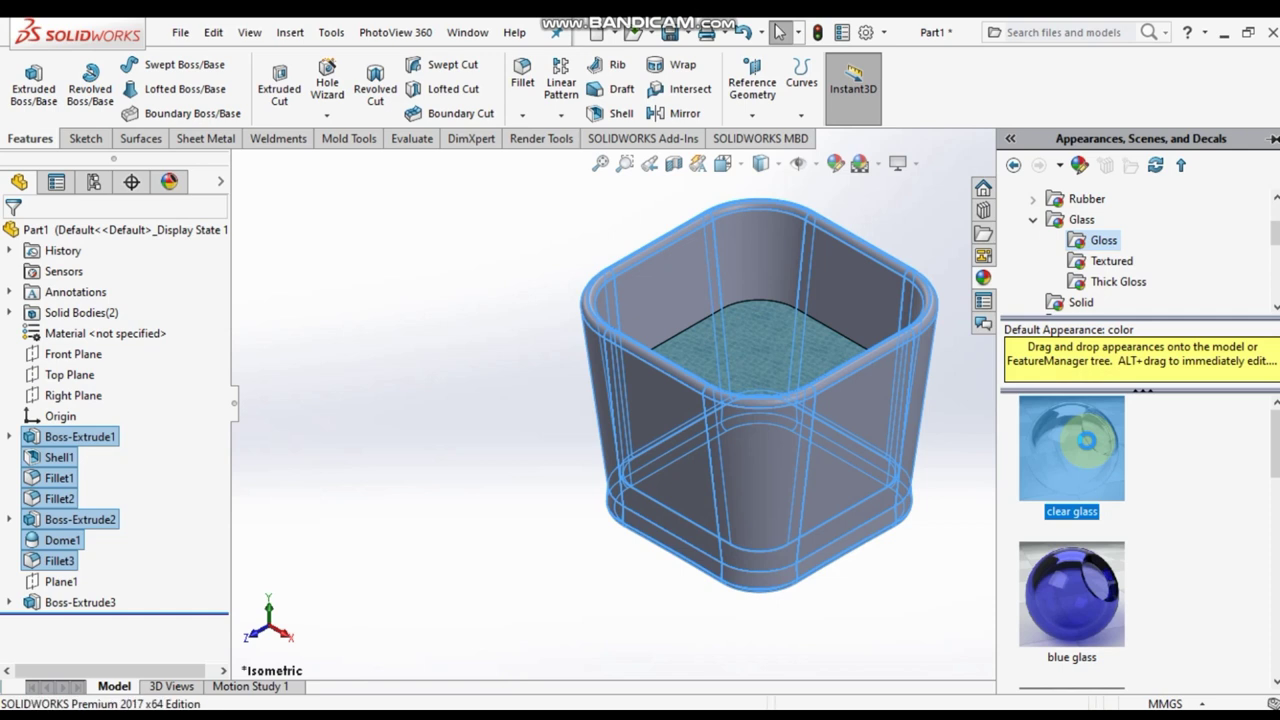
Switch the display style to Shaded and select the Boss-Extrude3 liquid body.
{"action": "left_click", "coordinate": [766, 163]}
{"action": "left_click", "coordinate": [765, 205]}
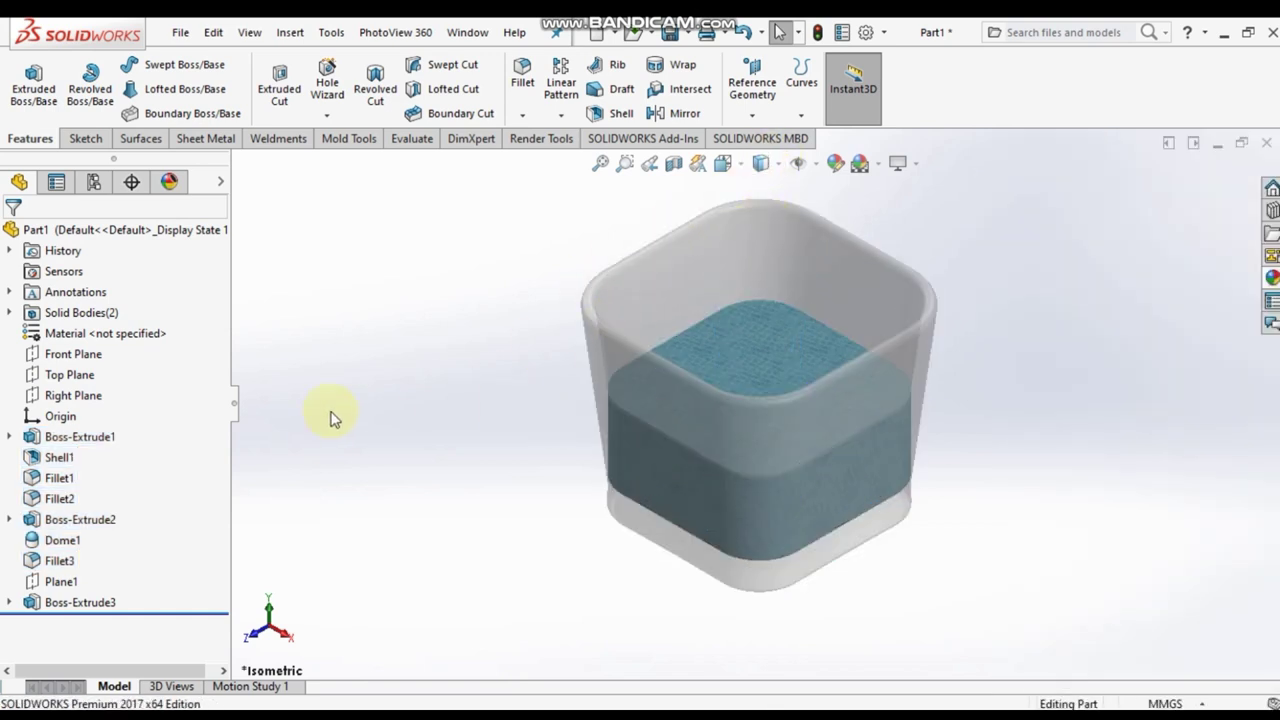
{"action": "left_click", "coordinate": [103, 596]}
Change the Boss-Extrude3 appearance colour to red (RGB 255, 0, 0).
{"action": "left_click", "coordinate": [146, 546]}
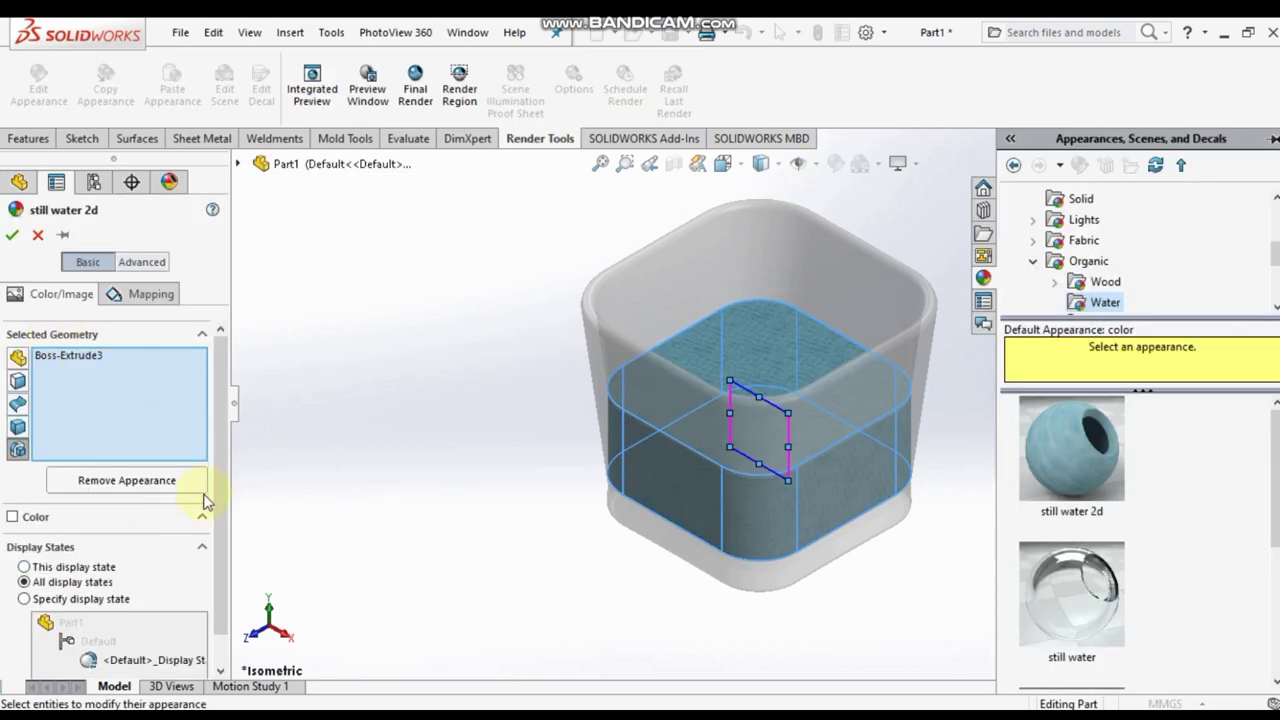
{"action": "left_click", "coordinate": [14, 521]}
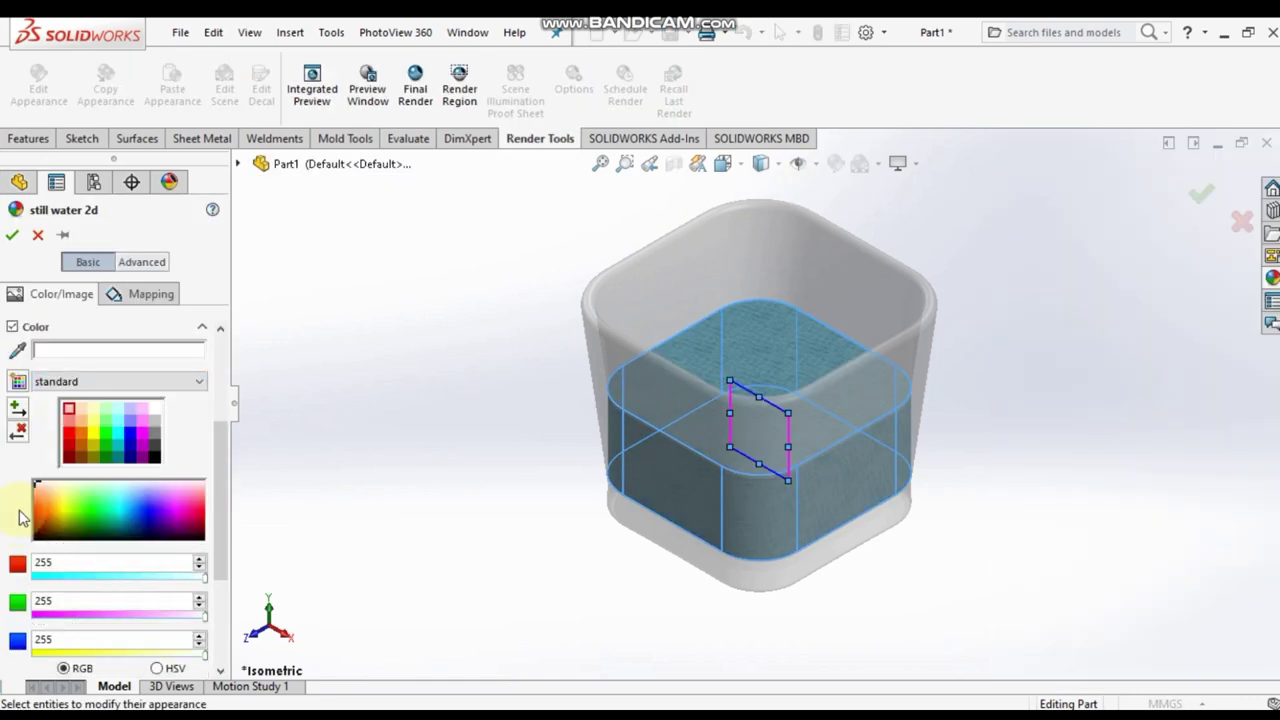
{"action": "left_click", "coordinate": [68, 436]}
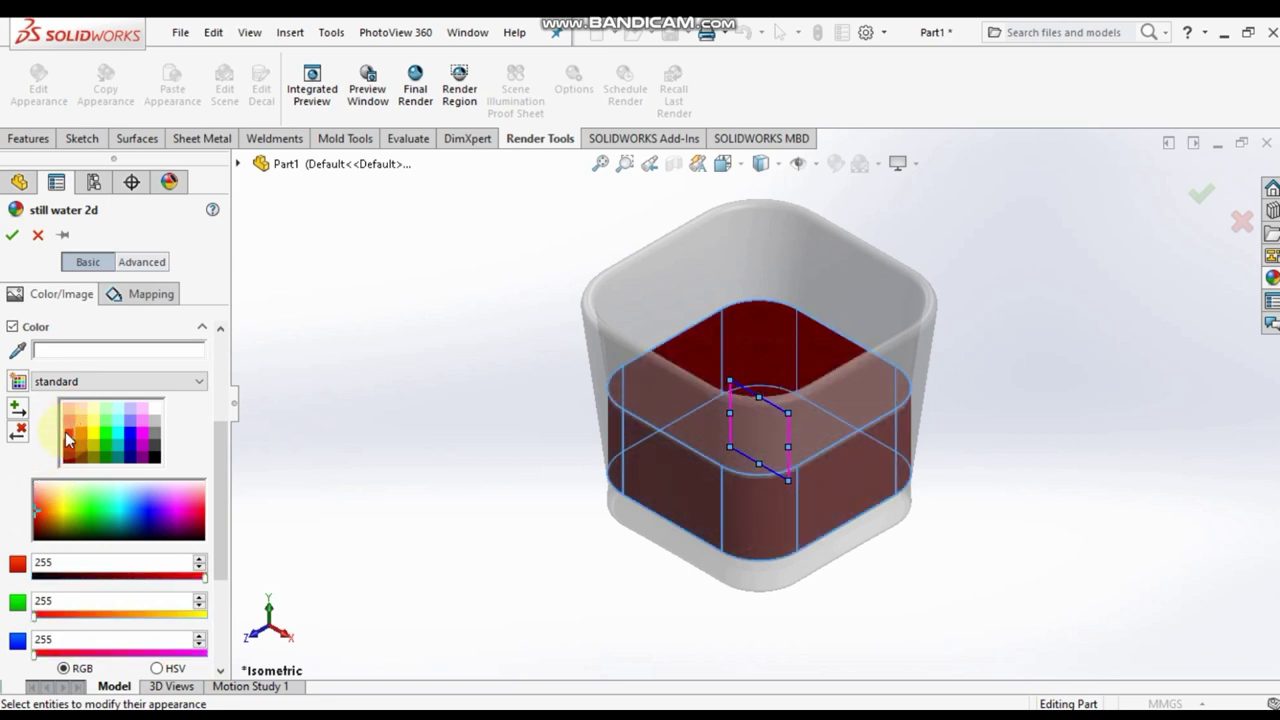
{"action": "left_click", "coordinate": [12, 240]}
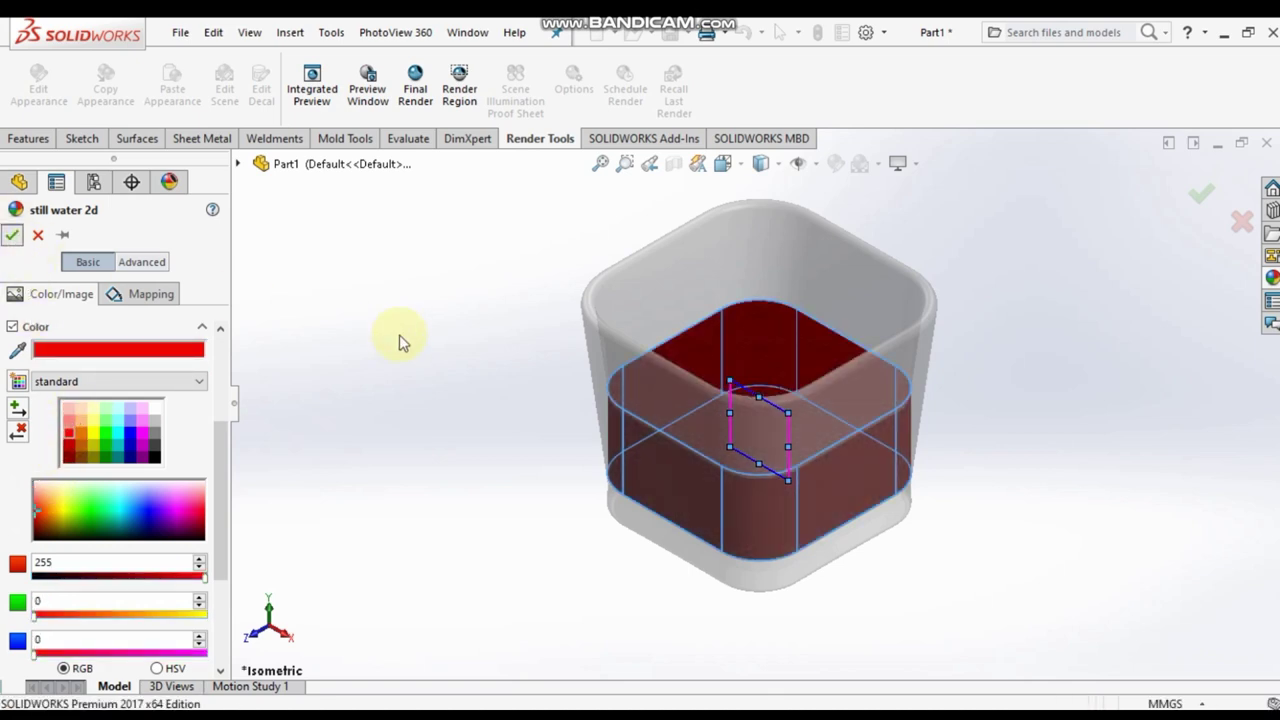
{"action": "mouse_move", "coordinate": [663, 428]}
{"action": "middle_mouse_down"}
{"action": "mouse_move", "coordinate": [694, 337]}
{"action": "mouse_move", "coordinate": [746, 423]}
{"action": "mouse_move", "coordinate": [680, 403]}
{"action": "middle_mouse_up"}
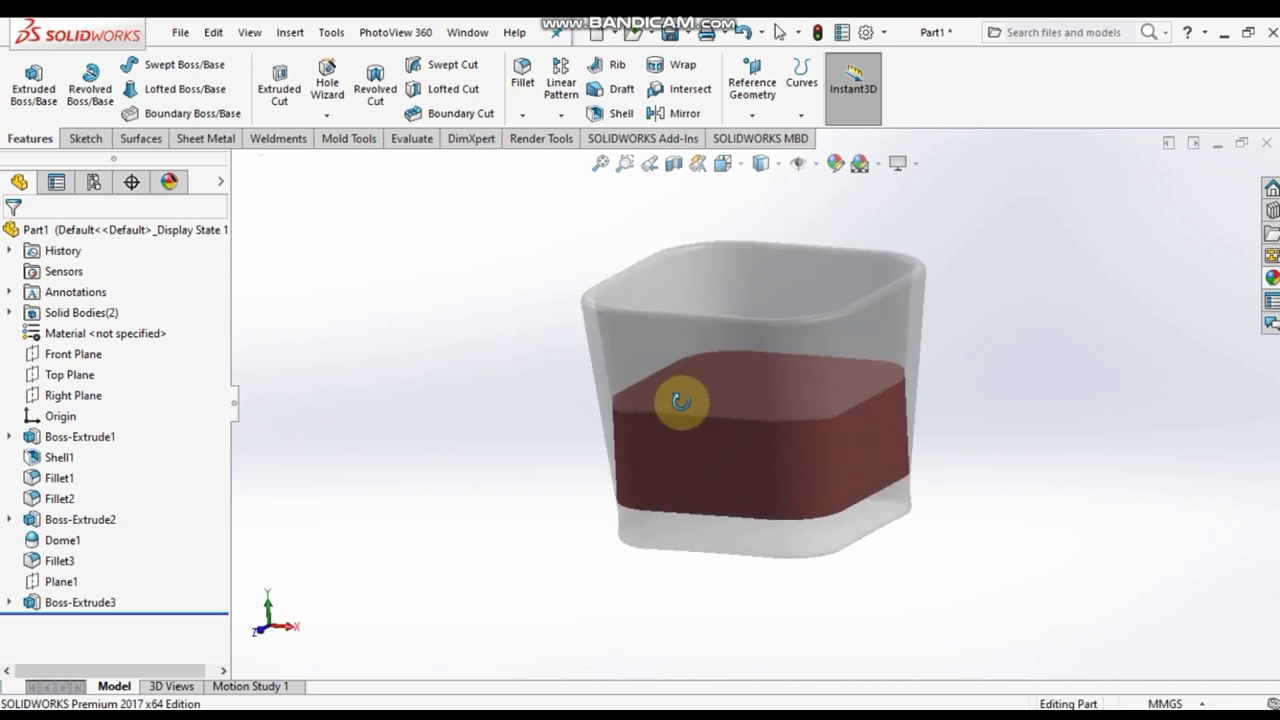
{"action": "key", "text": "ctrl+7"}
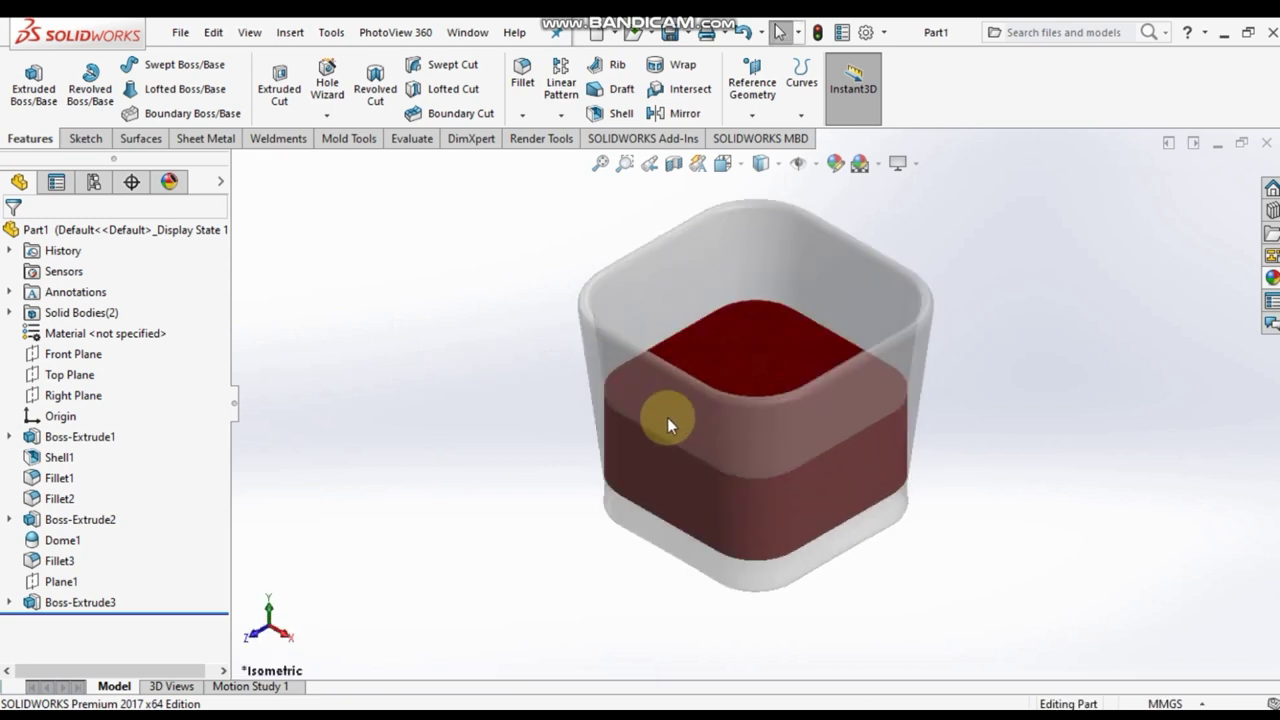